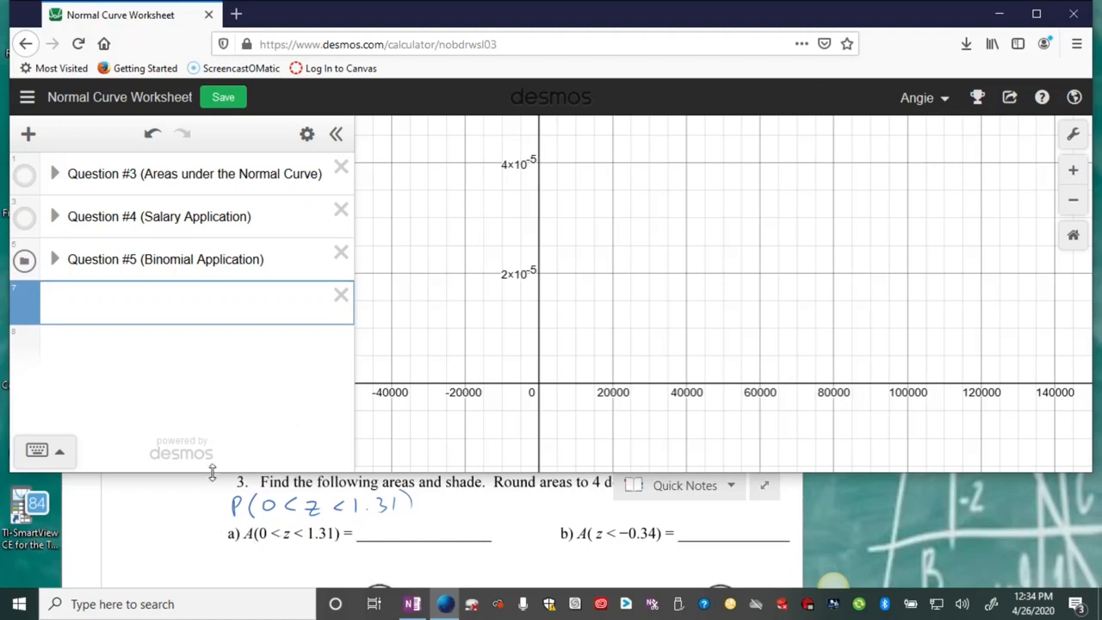
Step: Insert the normaldist distribution function into the empty expression line below the Question #5 folder
left_click(62, 457)
left_click(62, 323)
left_click(55, 456)
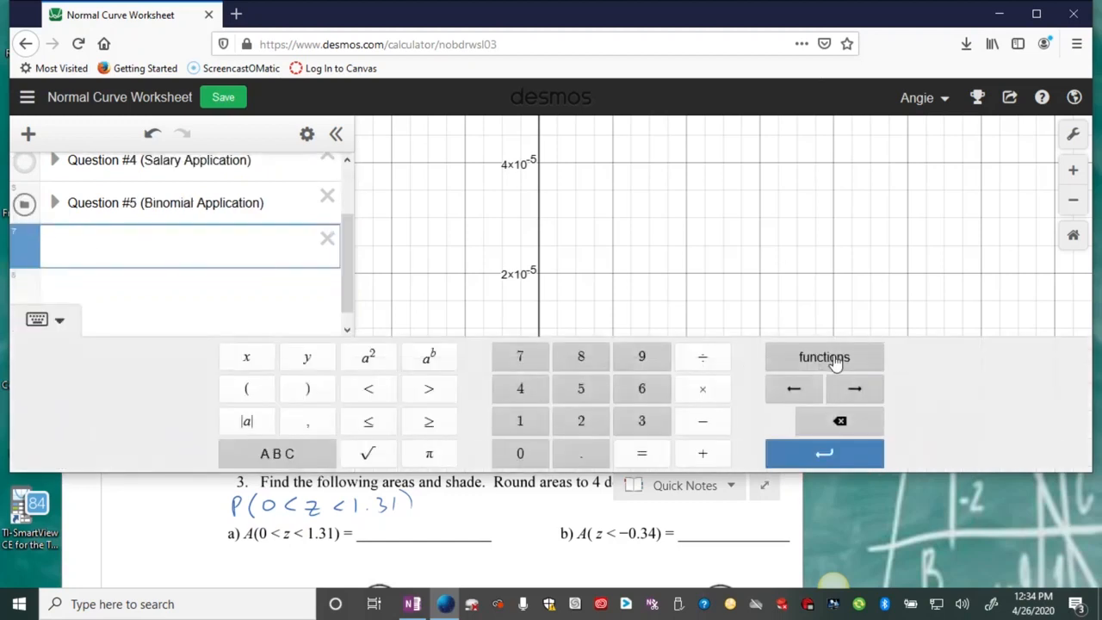
left_click(832, 360)
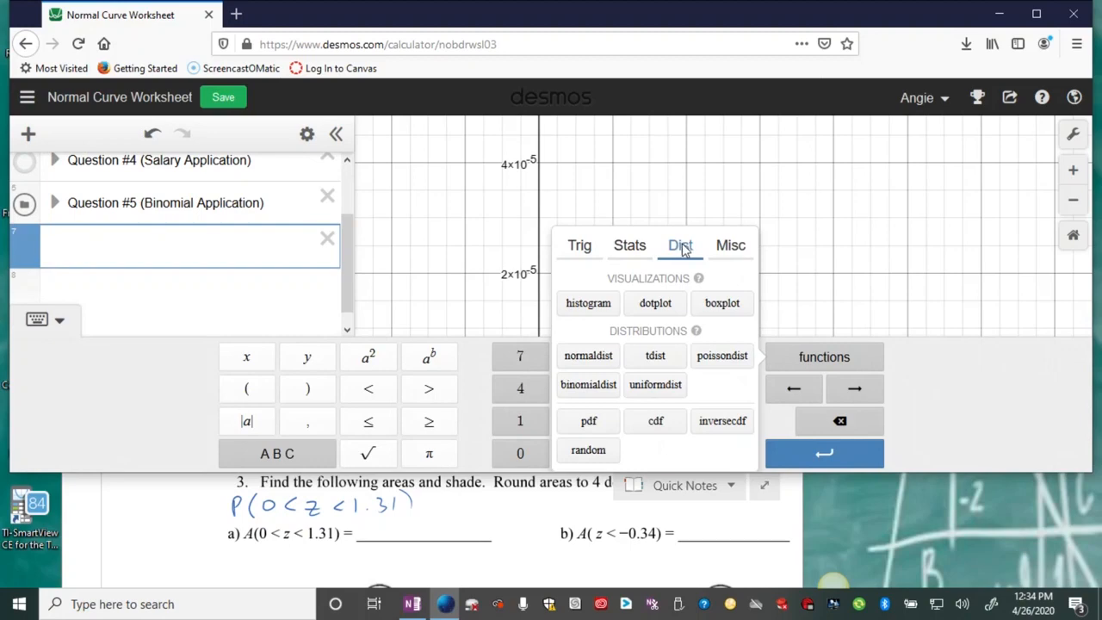
left_click(630, 249)
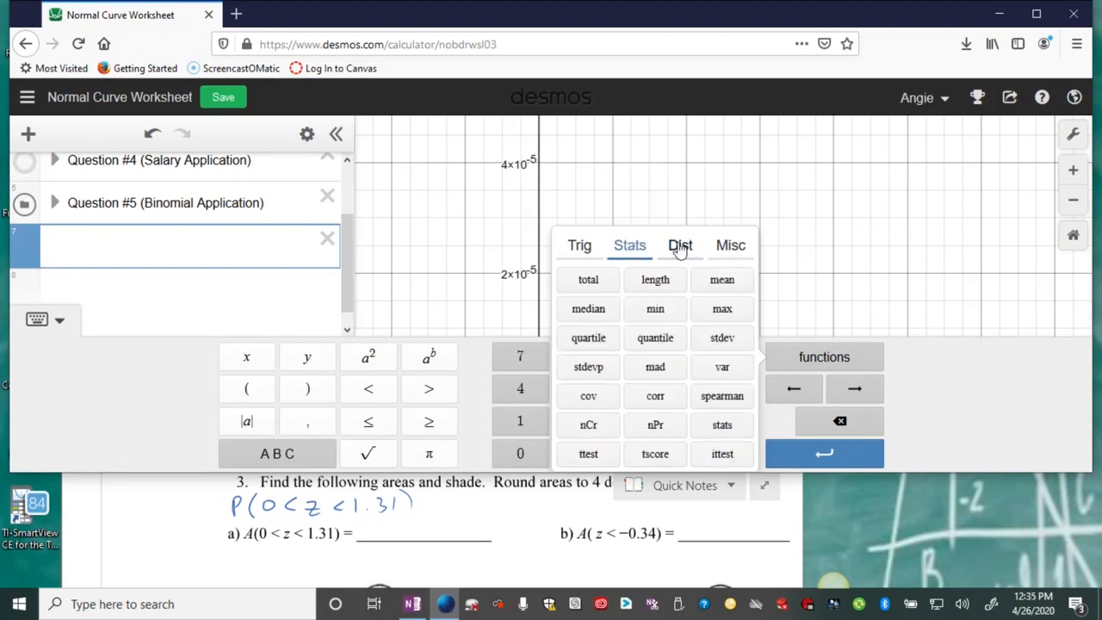
left_click(680, 247)
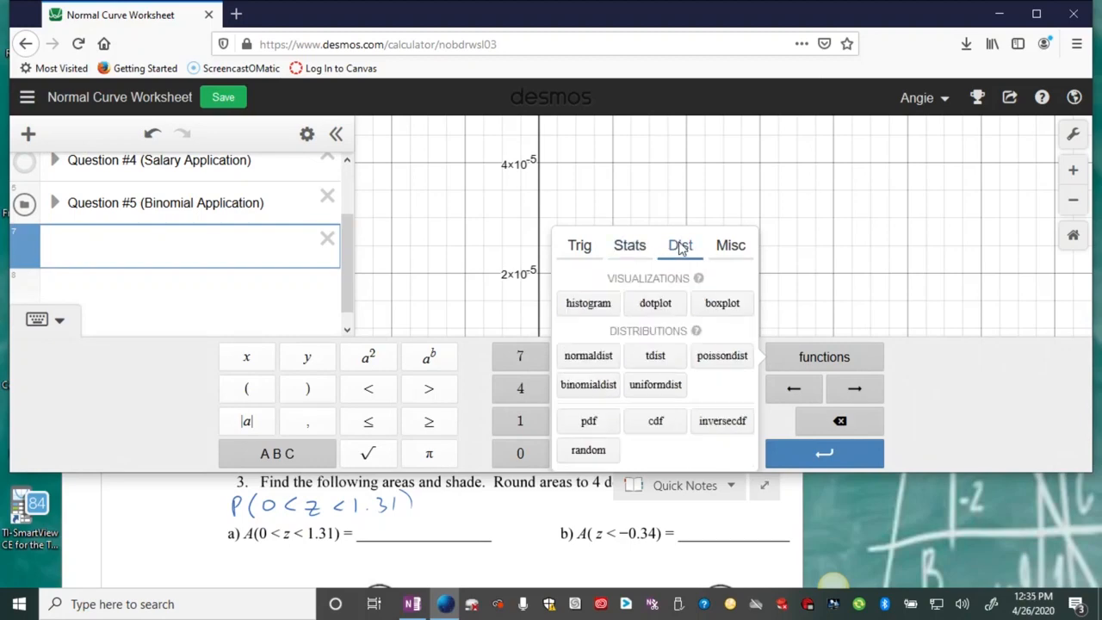
left_click(591, 360)
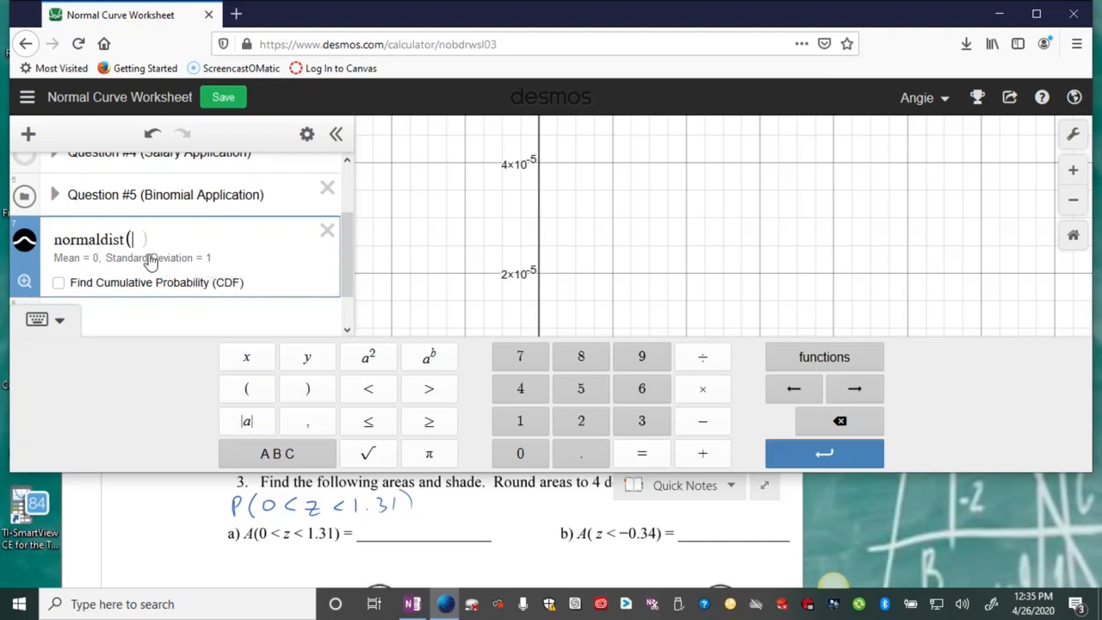
Step: Enable cumulative probability for the normaldist expression and fit the graph view to its curve
left_click(60, 284)
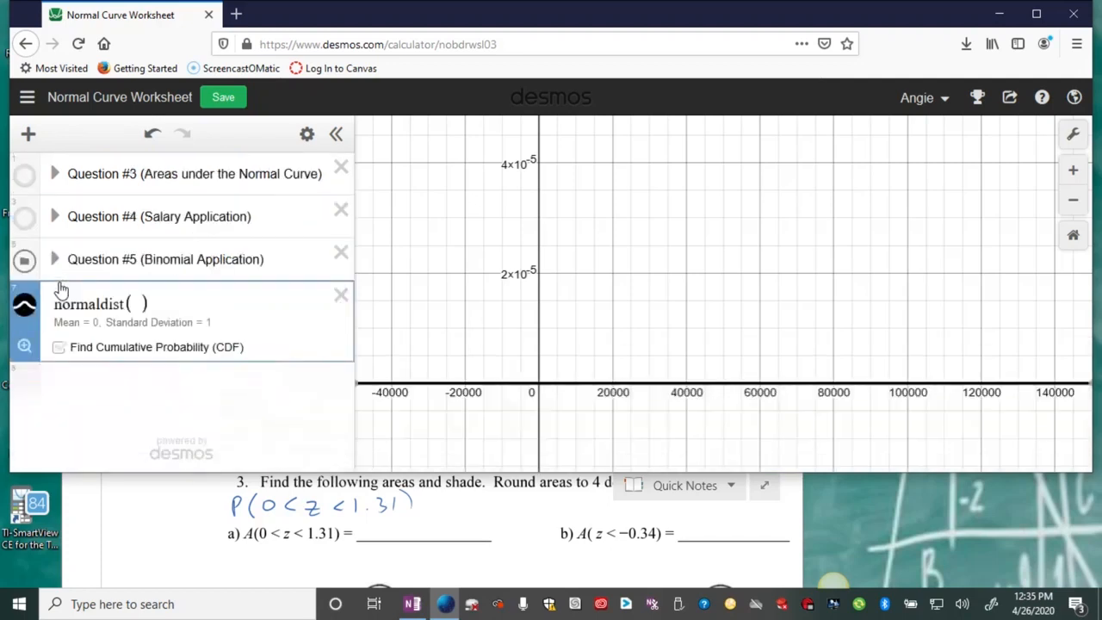
left_click(59, 348)
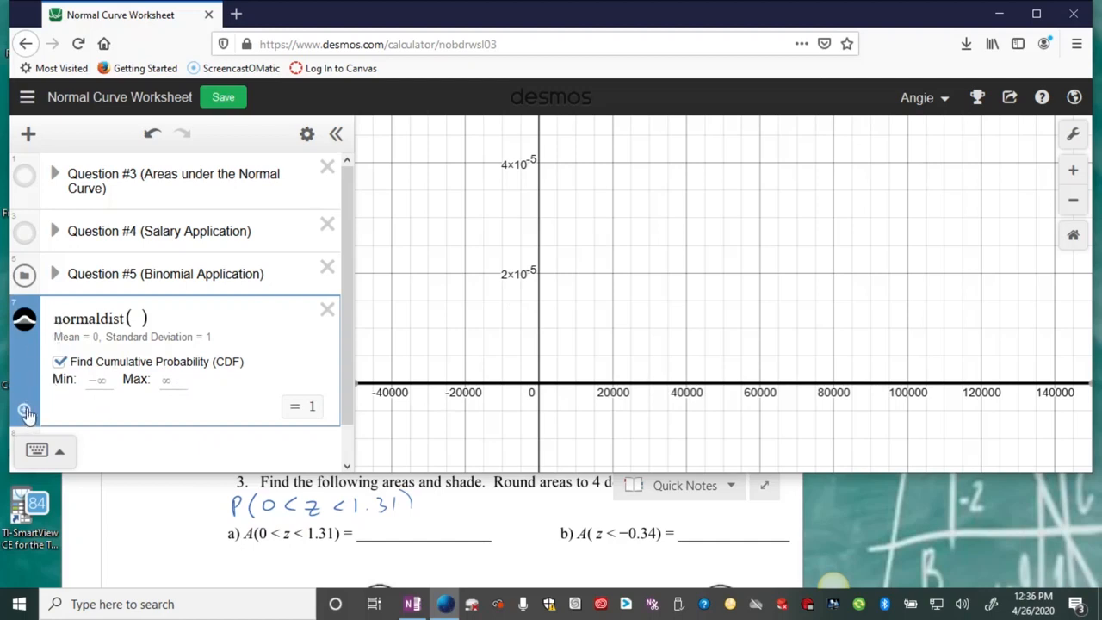
left_click(26, 413)
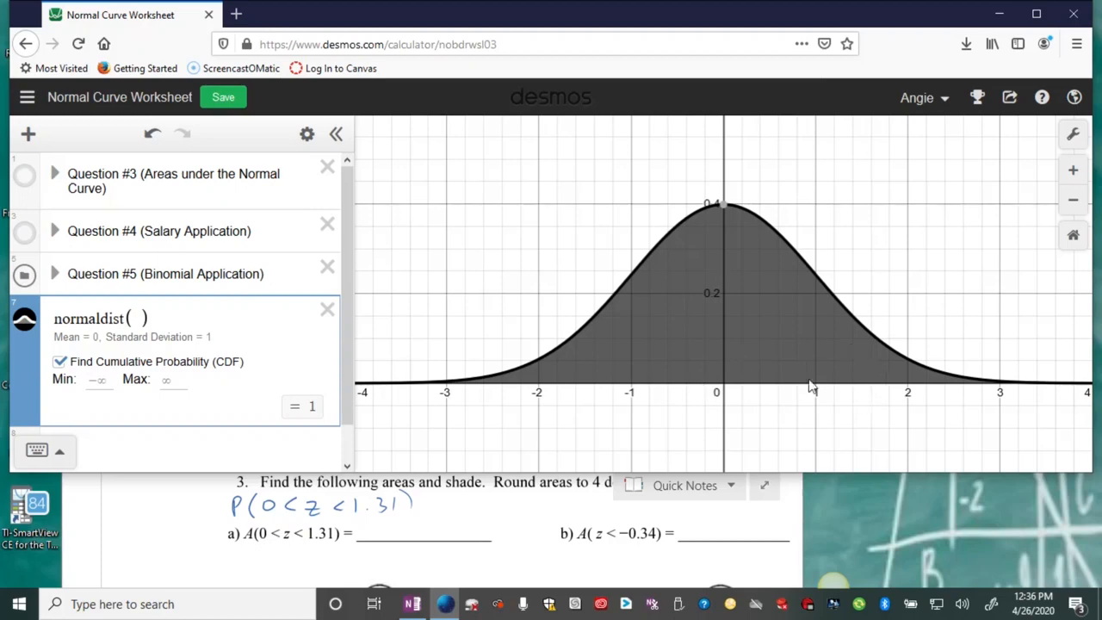
Step: Set the cumulative probability bounds to a minimum of 0 and a maximum of 1.31
left_click(100, 379)
type("0")
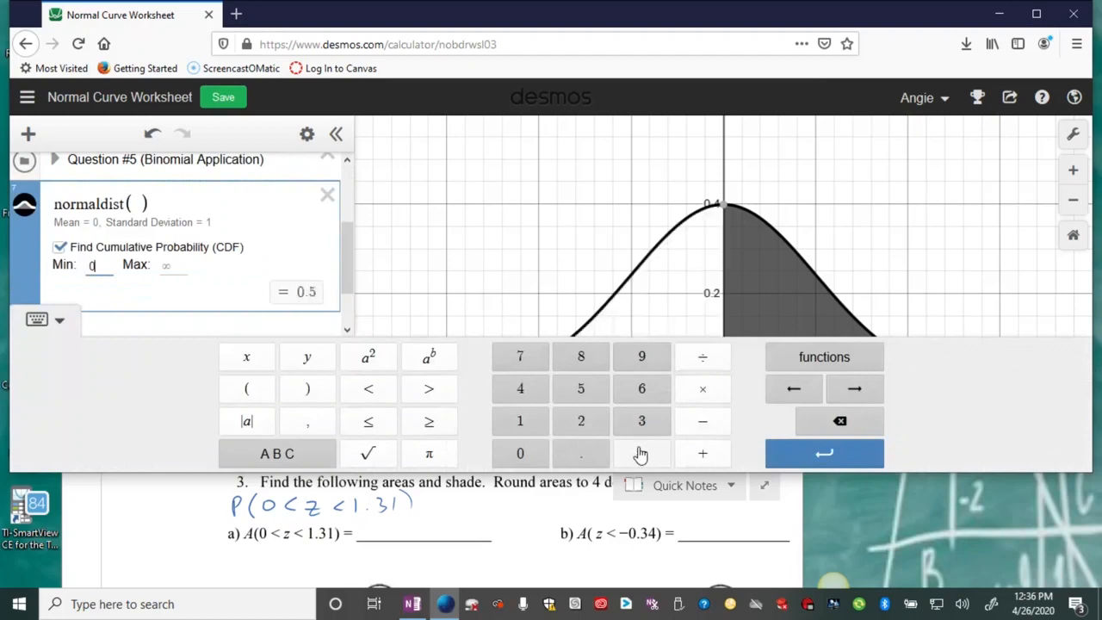
left_click(172, 266)
type("1.31")
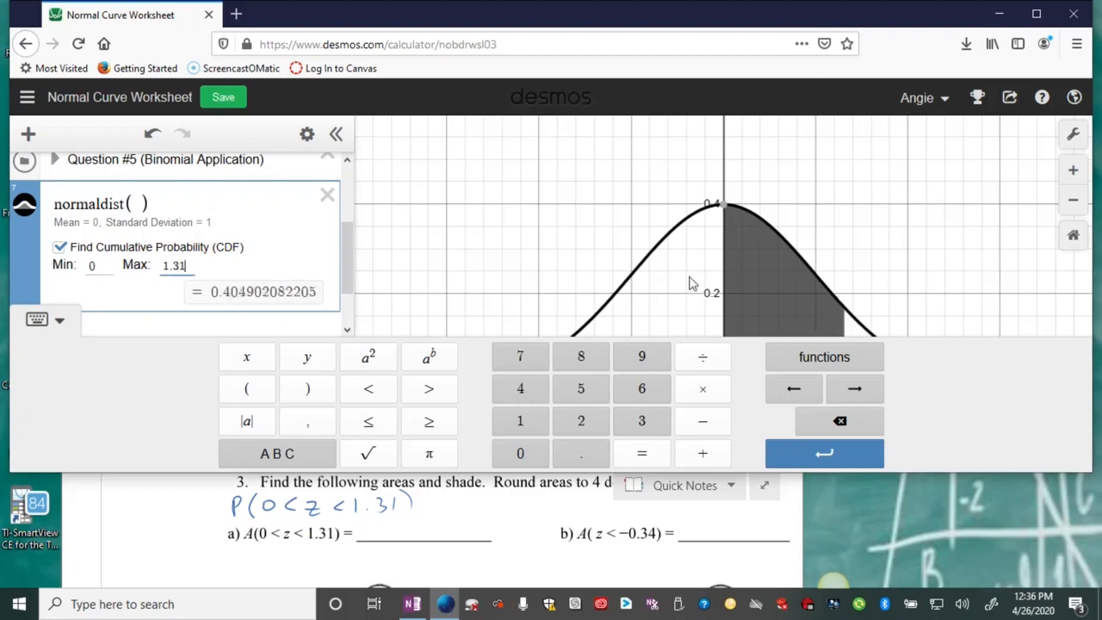
left_click(58, 323)
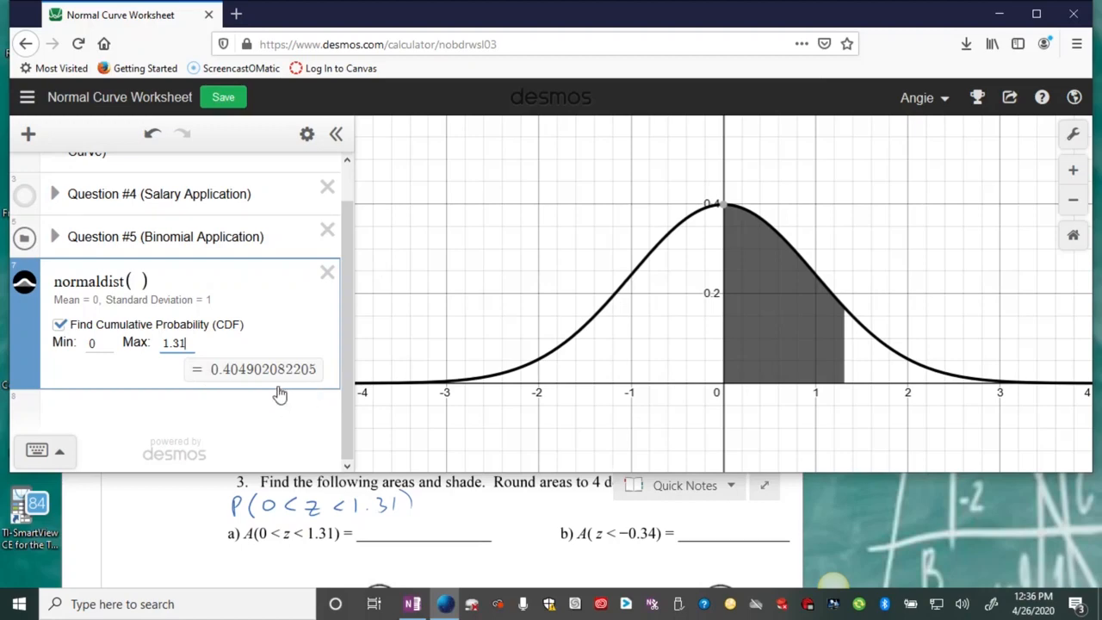
Step: Switch to the OneNote worksheet and handwrite .4049 and 40.49% as the answer to question 3a
left_click(372, 533)
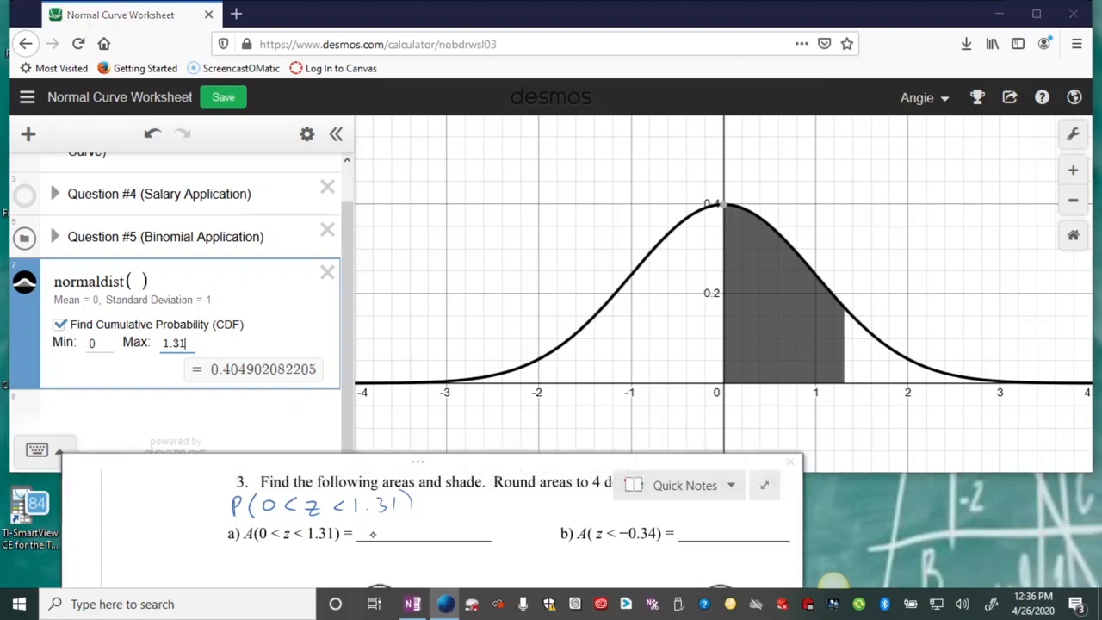
left_click_drag(418, 523, 417, 525)
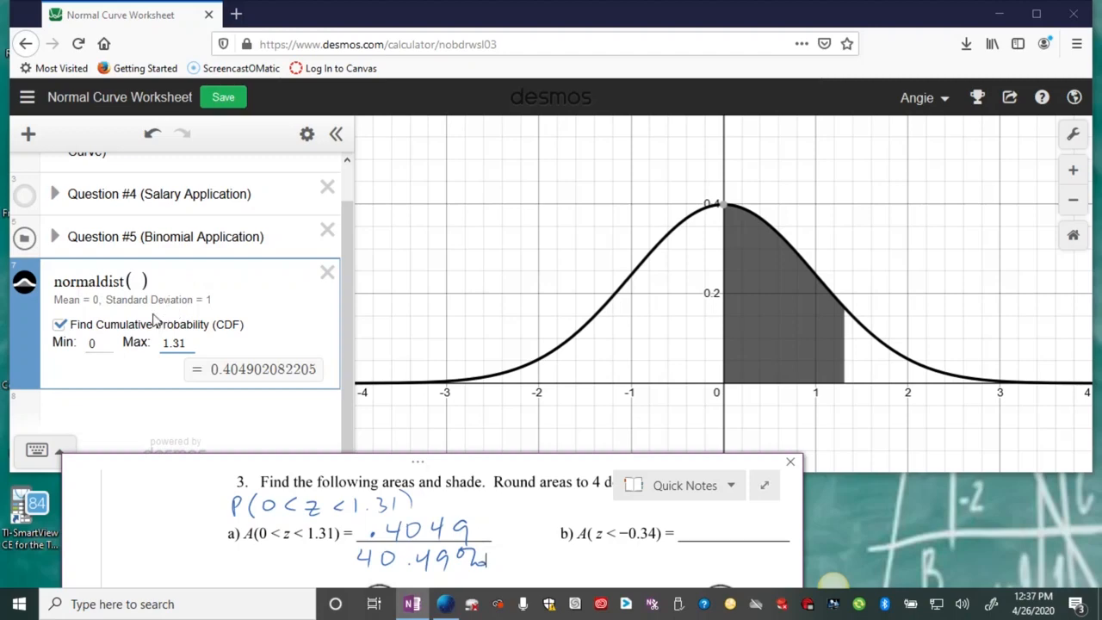
Step: Back in Desmos, duplicate the normaldist expression with bounds 0 and 1.31, and hide the original's curve
left_click(307, 138)
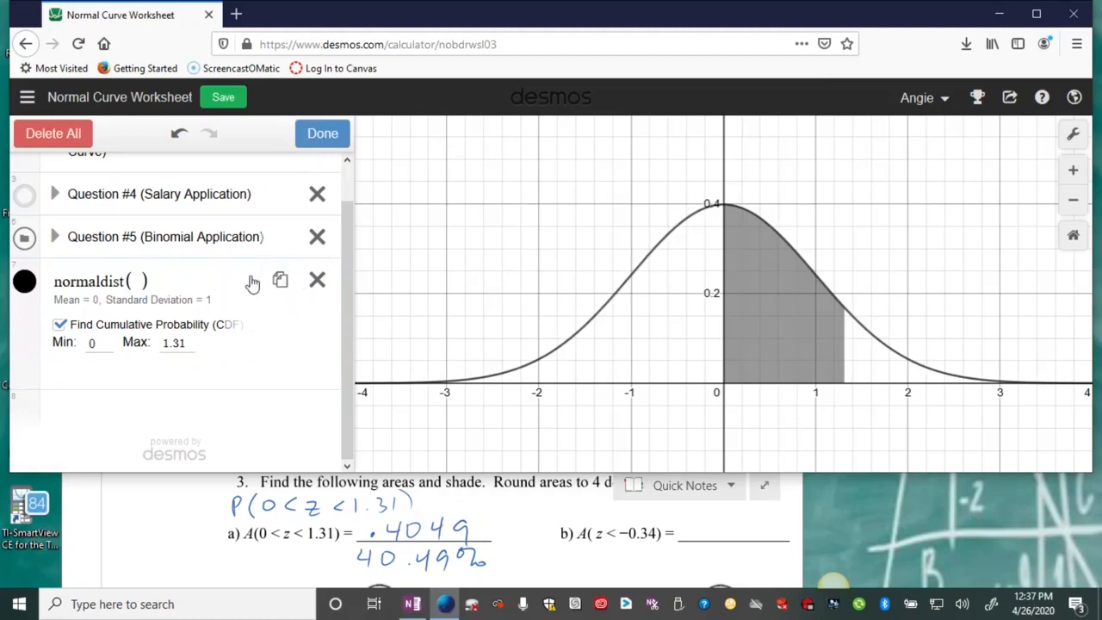
left_click(280, 282)
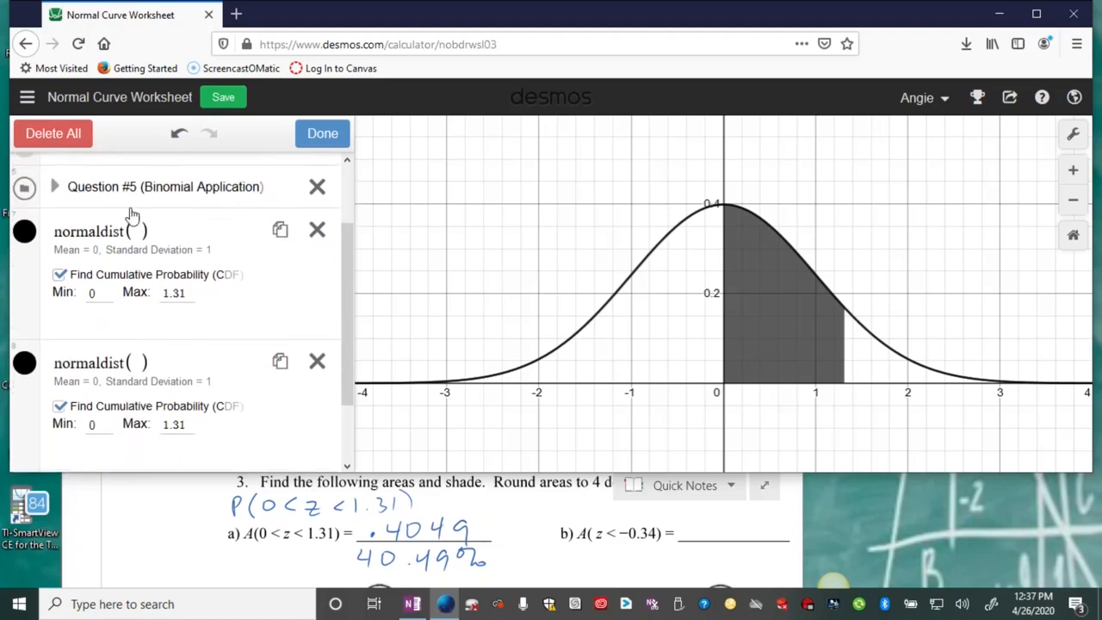
left_click(24, 232)
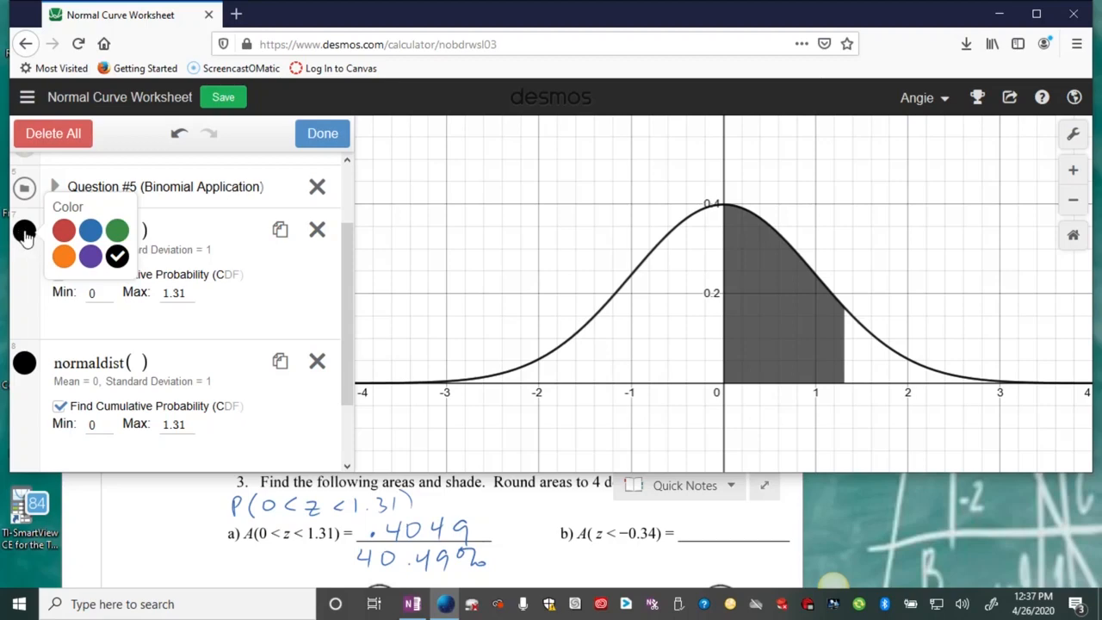
left_click(24, 233)
left_click(323, 134)
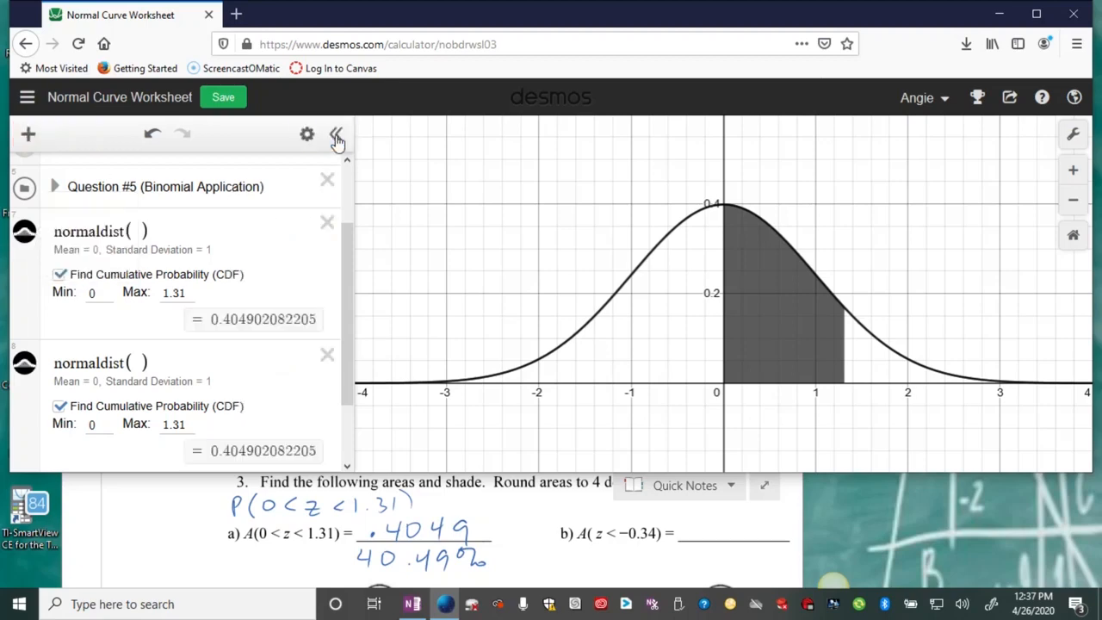
left_click(26, 232)
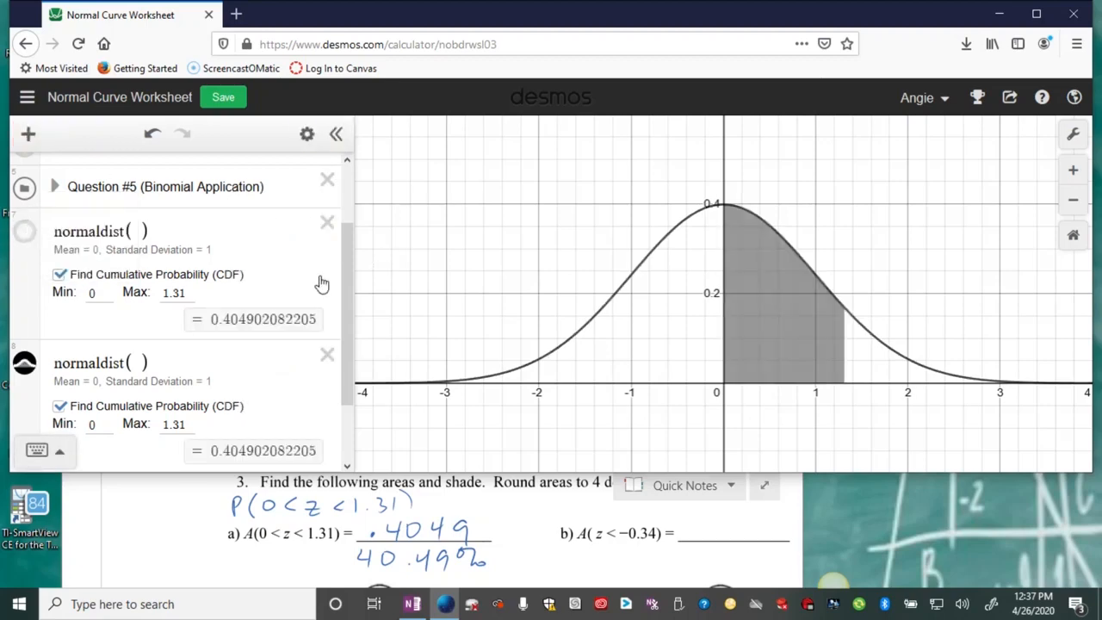
Step: Toggle the duplicated normaldist curve off and on in the graph, leaving it hidden
scroll(320, 284, "down", 2)
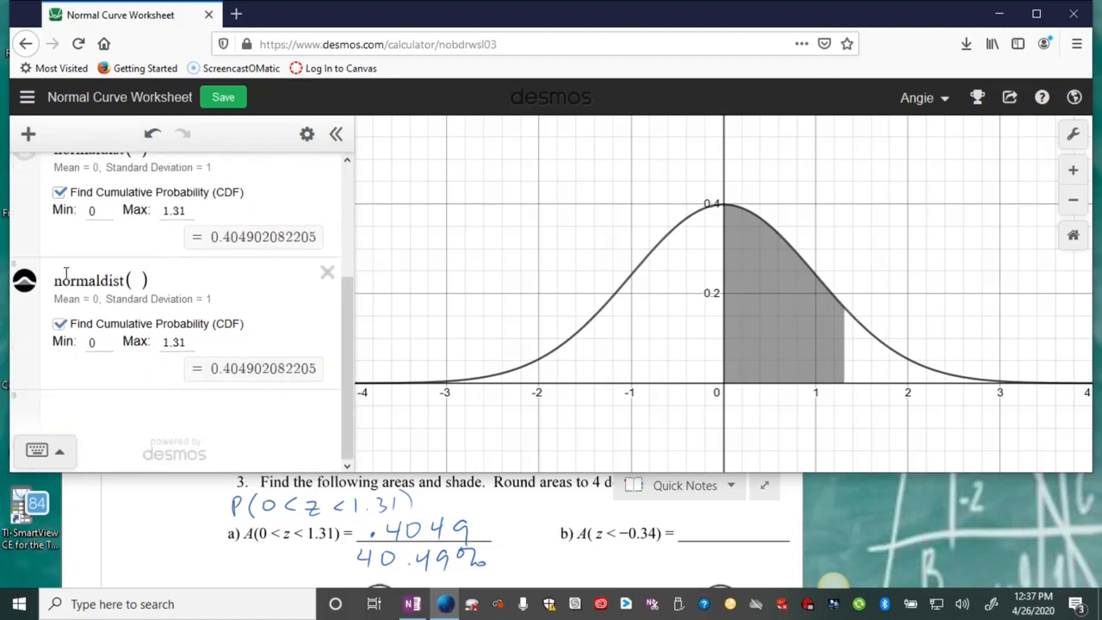
left_click(24, 288)
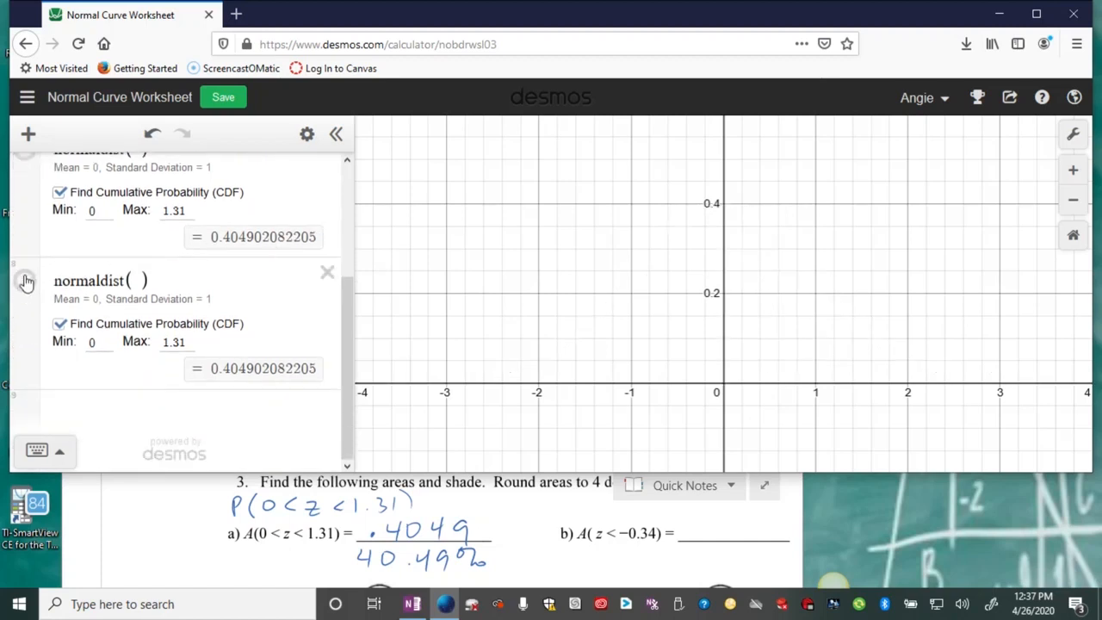
left_click(25, 284)
left_click(24, 282)
left_click(24, 281)
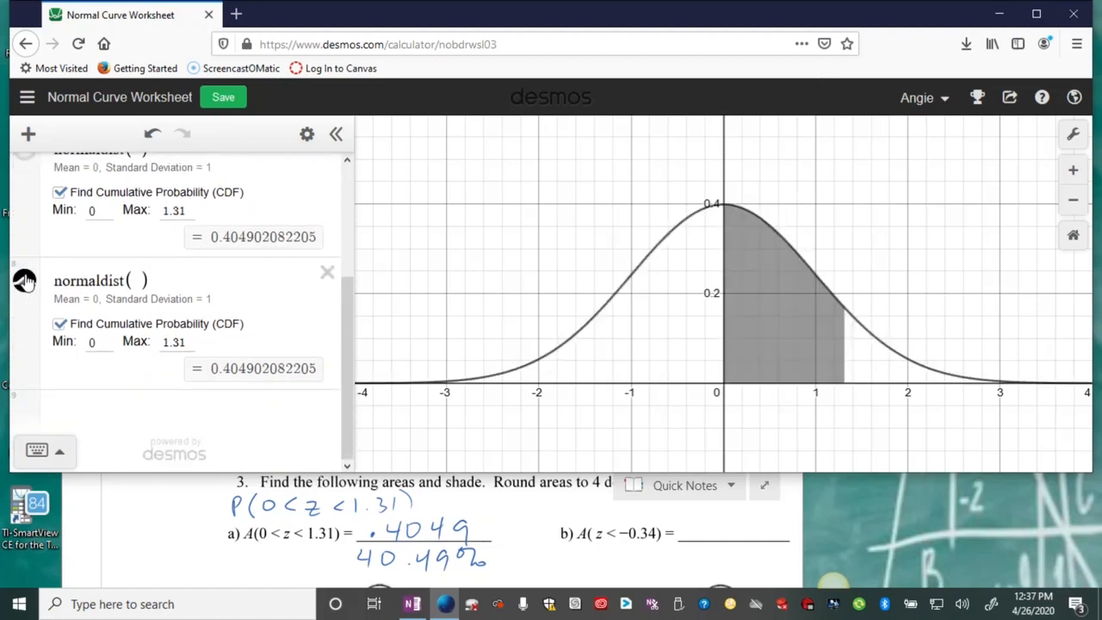
left_click(24, 281)
Step: Change the duplicated normaldist curve's color to orange and show it in the graph
left_click(306, 133)
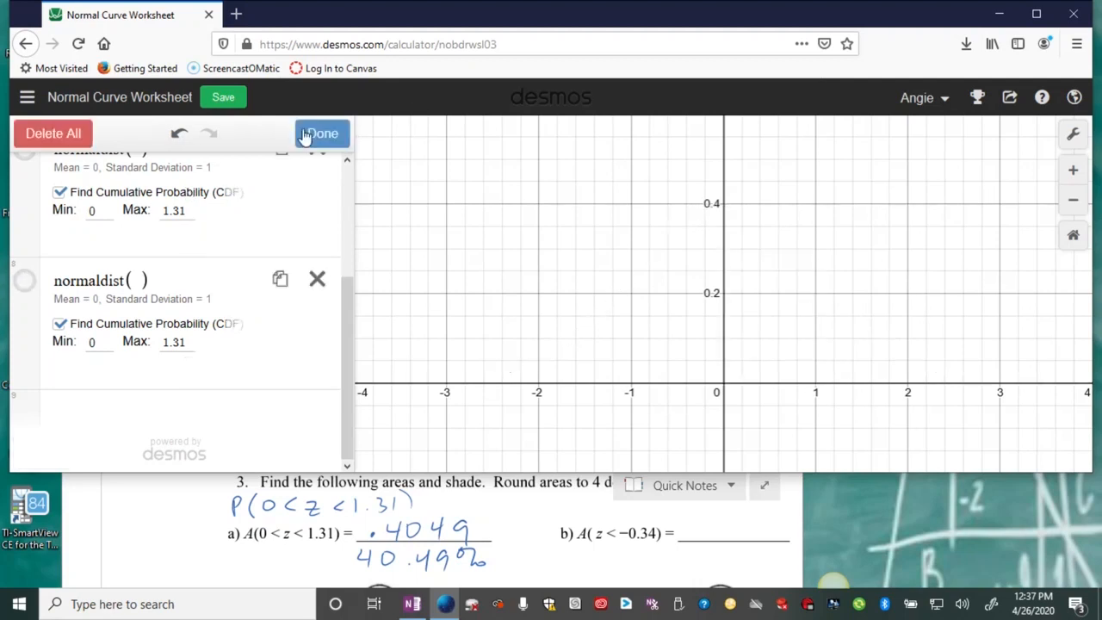
left_click(25, 288)
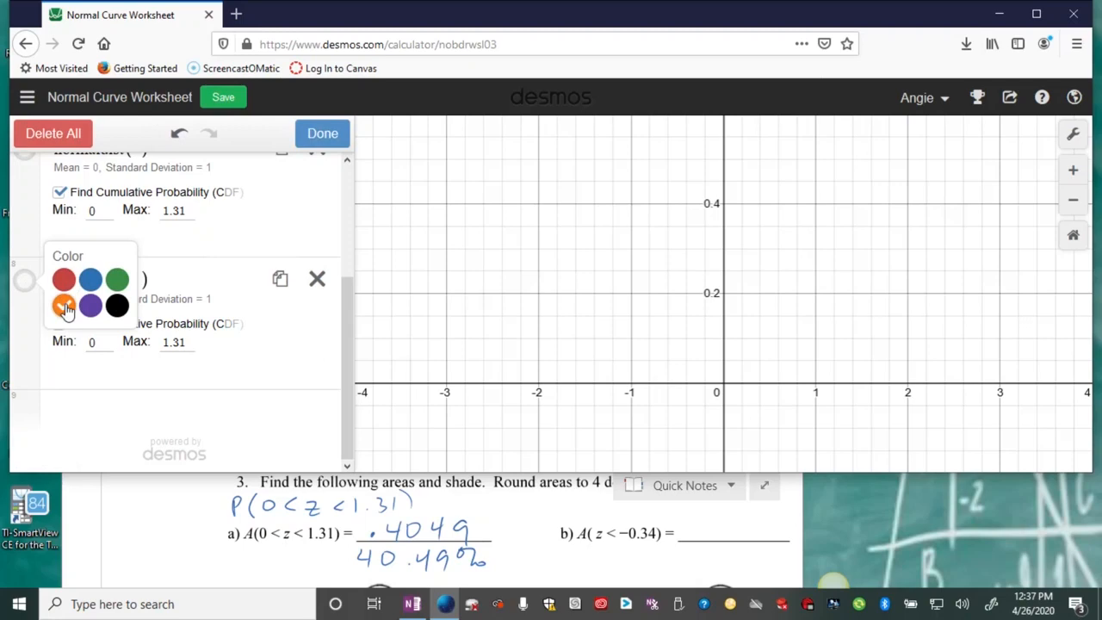
left_click(322, 133)
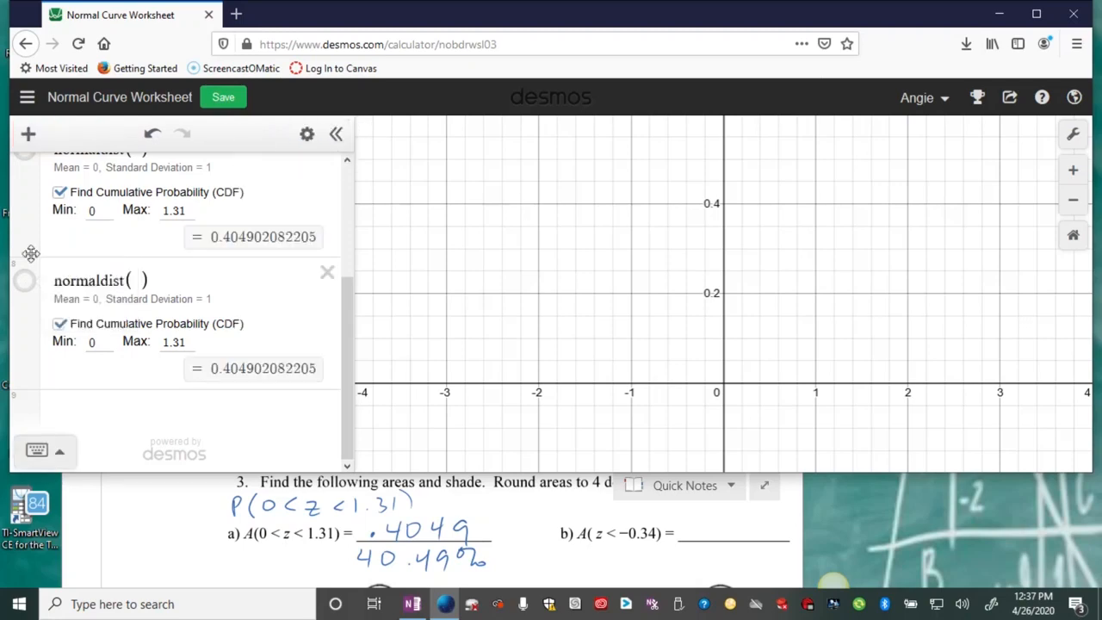
left_click(25, 282)
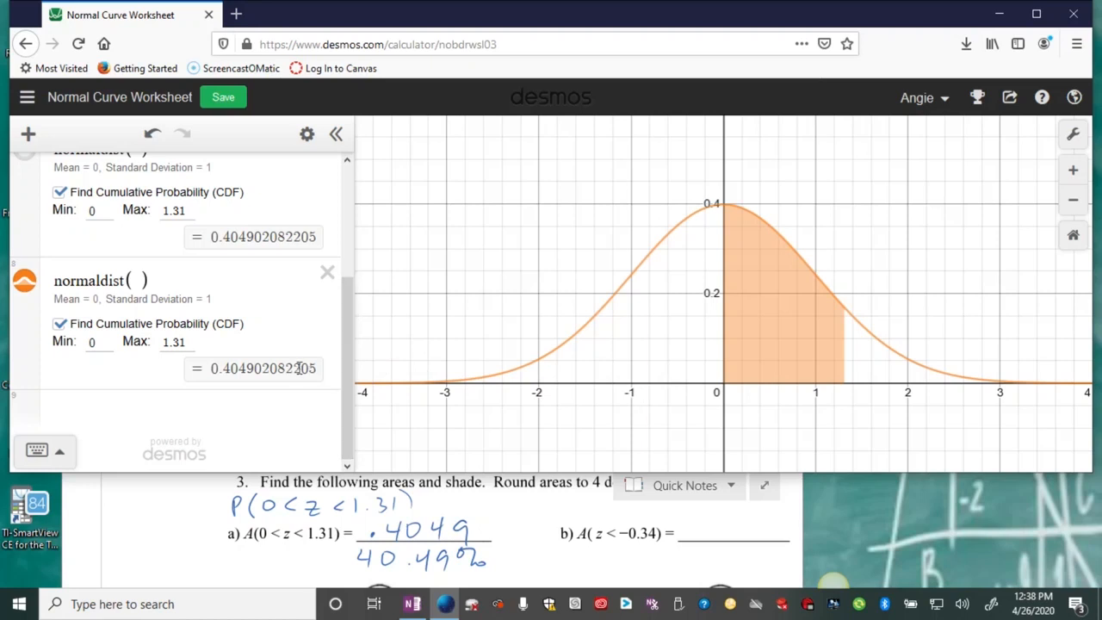
Step: Clear the minimum bound of the orange normaldist expression and set its maximum to -.32
left_click(97, 342)
key("BackSpace")
left_click(138, 343)
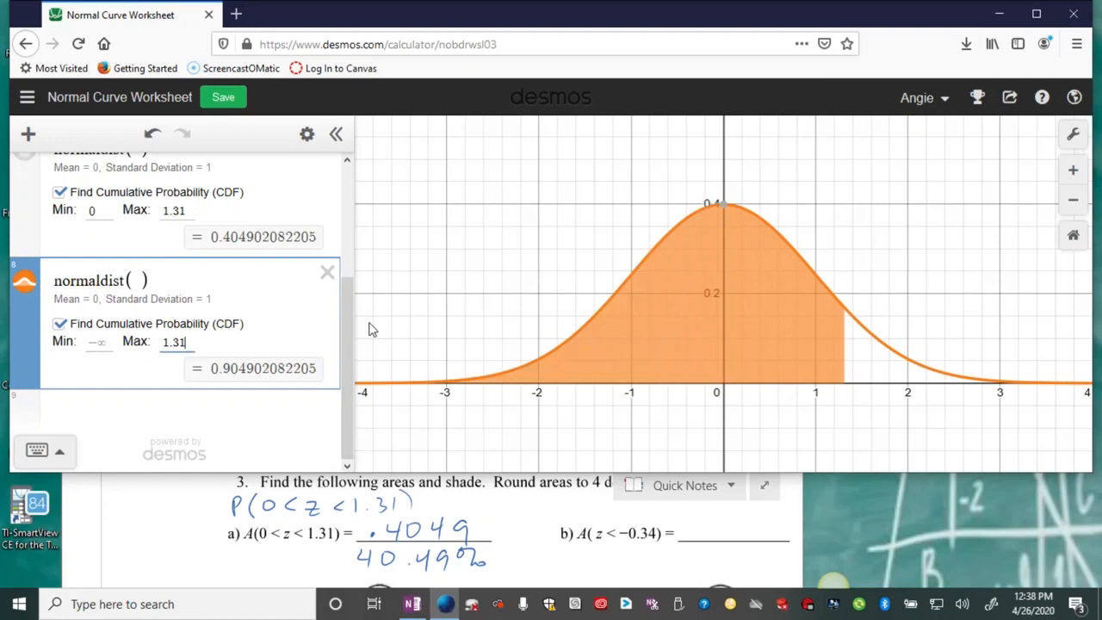
key("BackSpace")
key("BackSpace")
key("BackSpace")
key("BackSpace")
type("-")
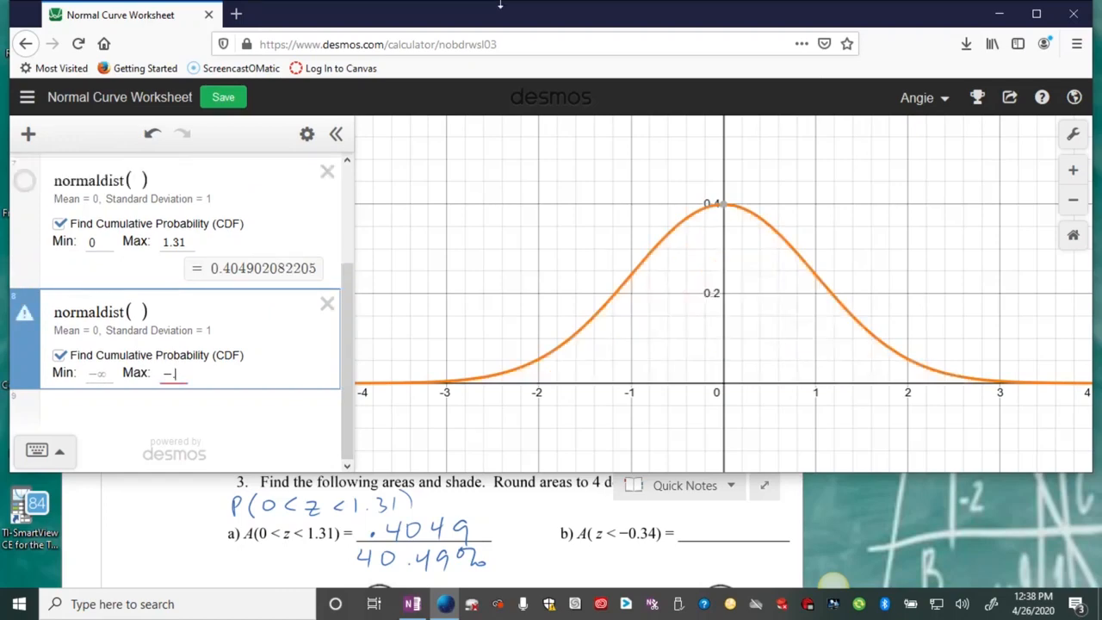
type(".32")
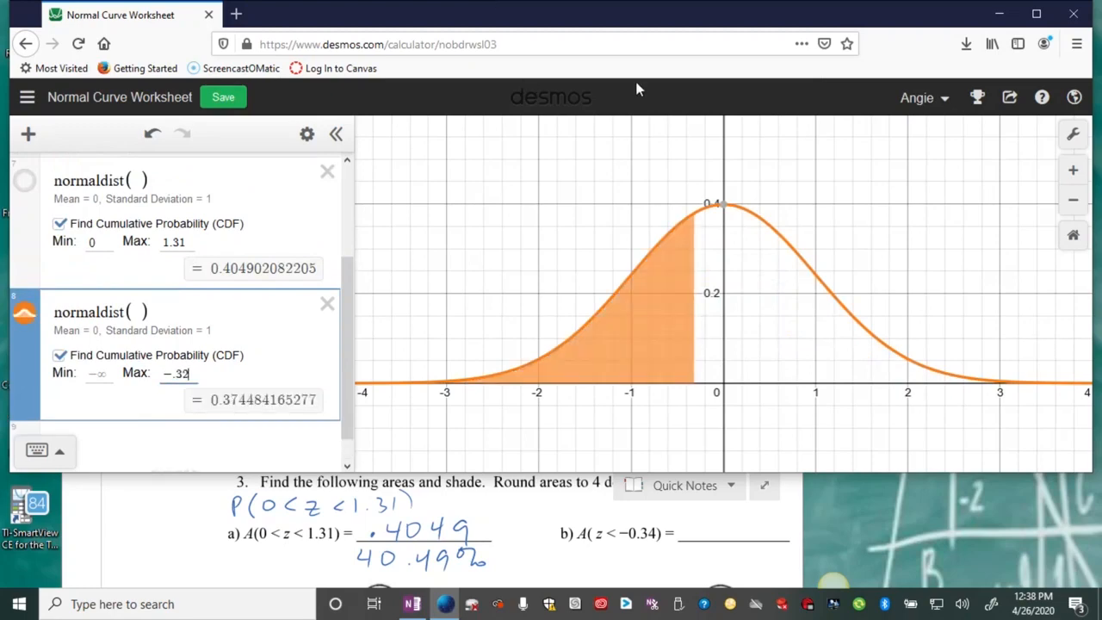
Step: Switch to the OneNote worksheet and handwrite .3745 as the answer to question 3b, with its percentage below
left_click(696, 533)
mouse_move(729, 523)
left_mouse_down()
mouse_move(733, 539)
mouse_move(770, 540)
left_mouse_up()
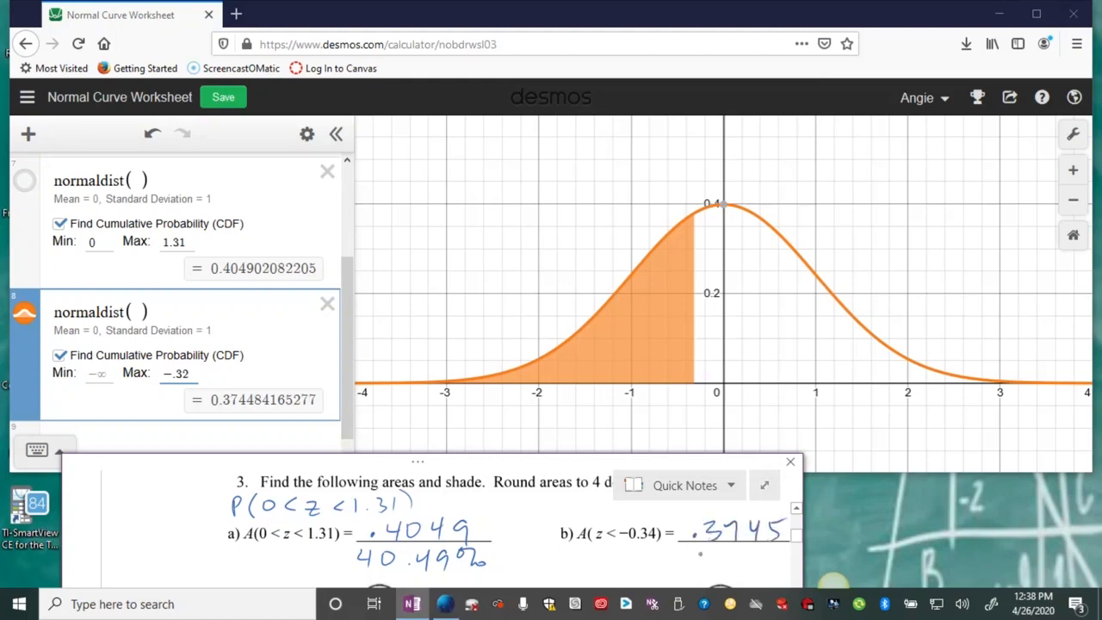
left_click_drag(758, 559, 754, 573)
left_click_drag(758, 557, 770, 555)
Step: Bring question 3c into view in the worksheet, and duplicate the orange normaldist expression in Desmos, keeping its color
scroll(787, 573, "down", 1)
scroll(520, 552, "down", 2)
scroll(519, 551, "down", 3)
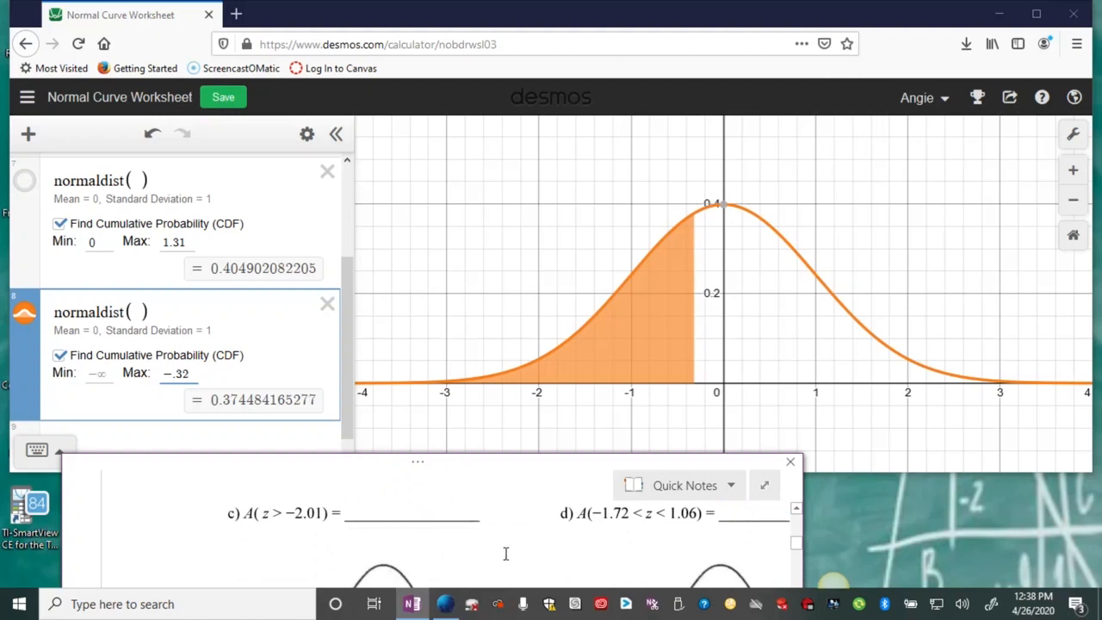
scroll(505, 553, "up", 1)
scroll(506, 552, "down", 1)
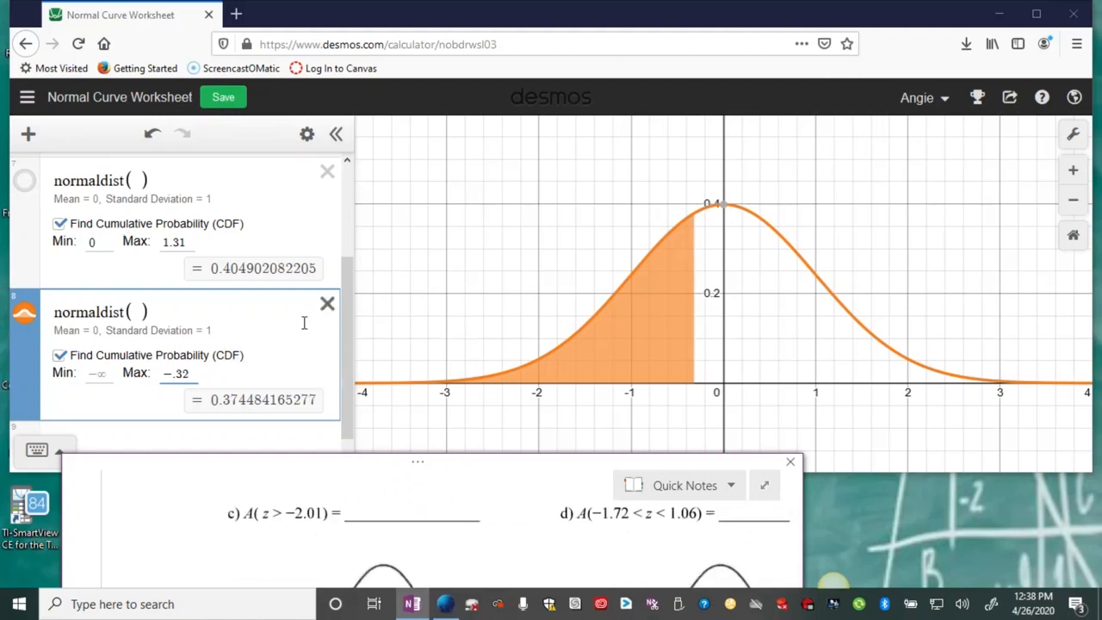
left_click(308, 134)
left_click(279, 311)
scroll(205, 434, "down", 2)
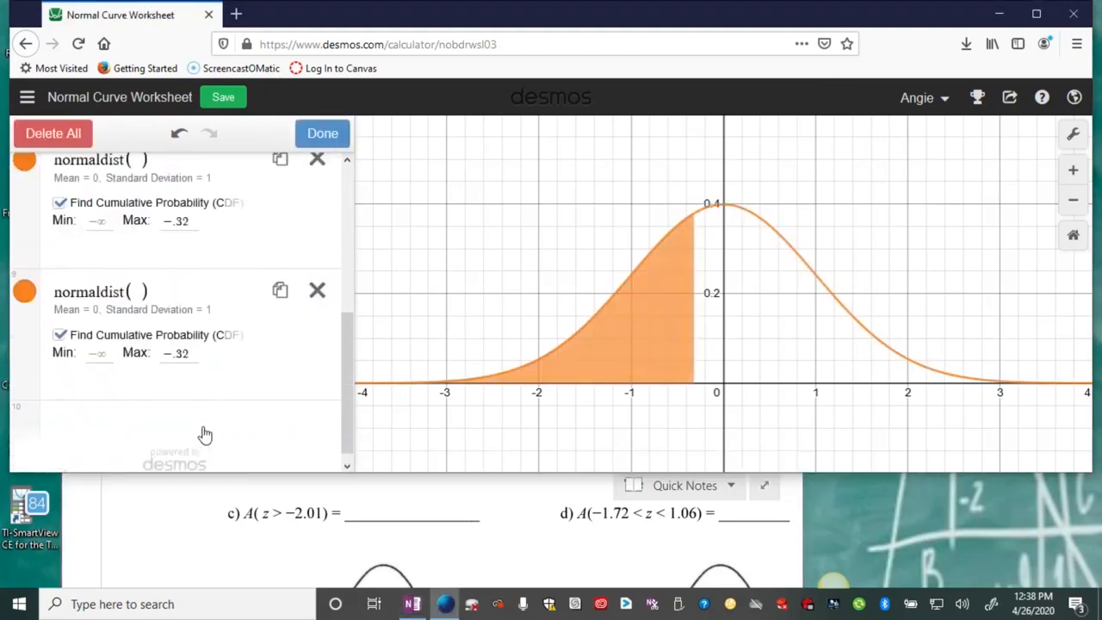
scroll(95, 276, "up", 2)
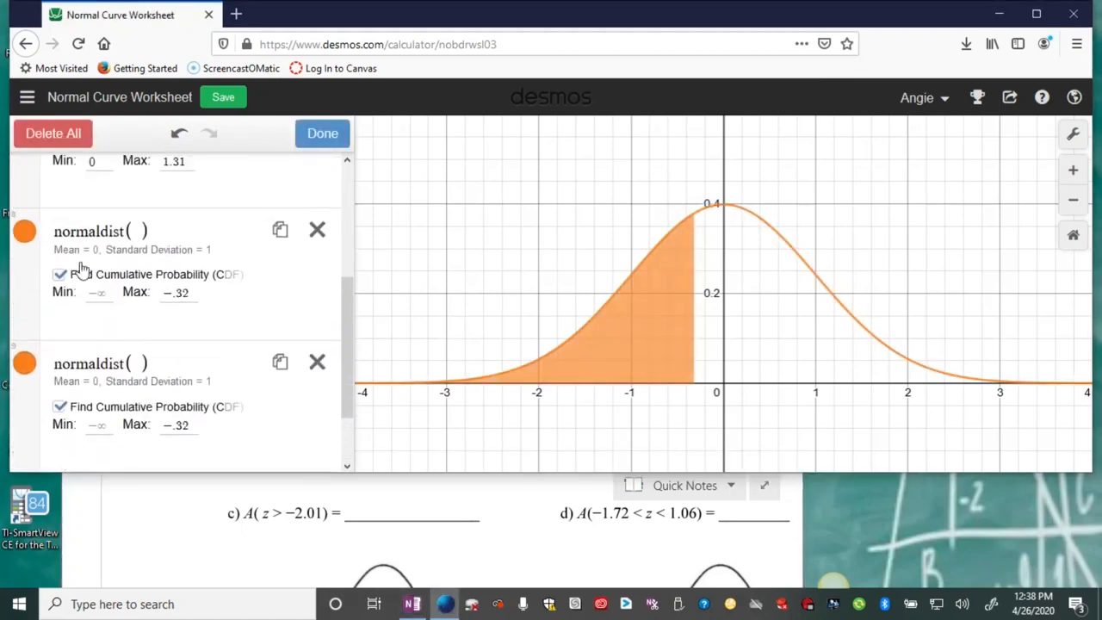
left_click(25, 234)
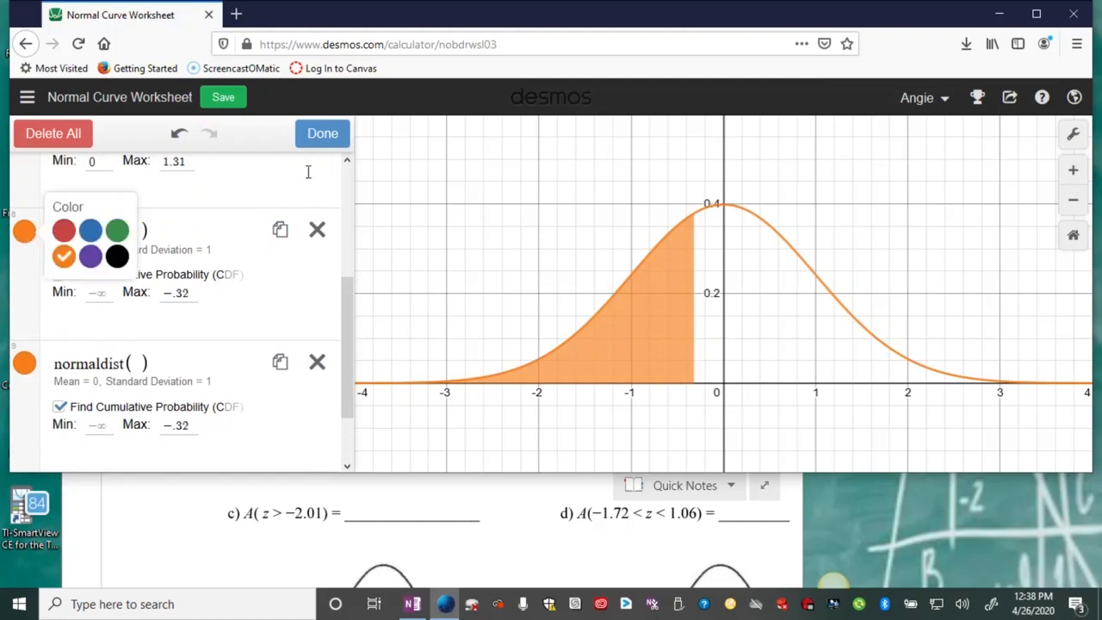
left_click(322, 133)
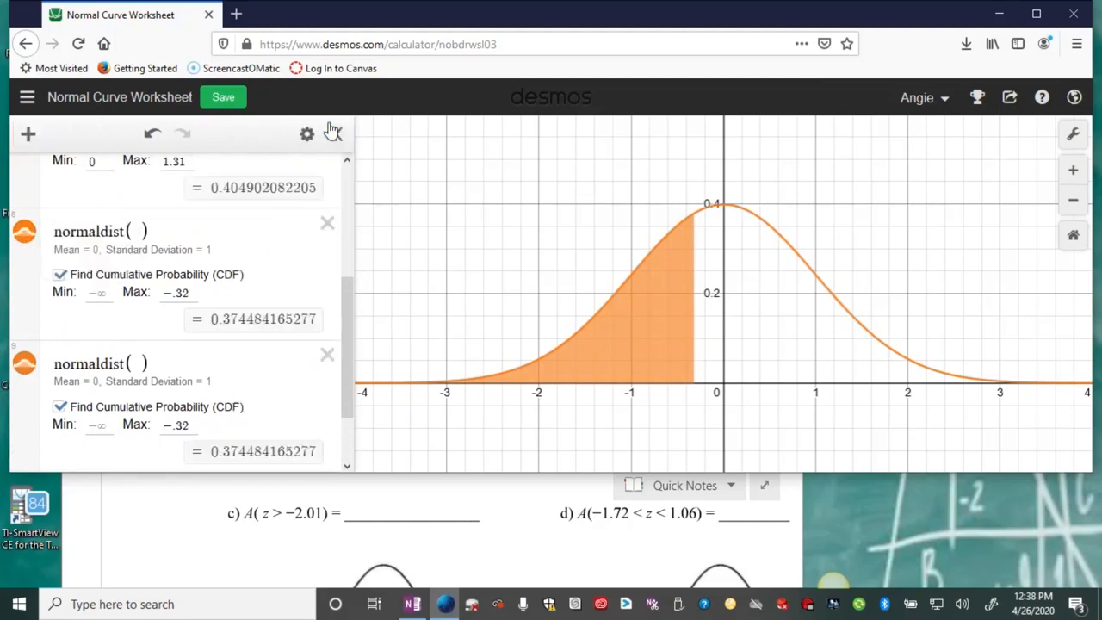
Step: Hide the original orange normaldist curve and set the duplicate's minimum bound to -2.01
left_click(25, 230)
scroll(240, 428, "down", 2)
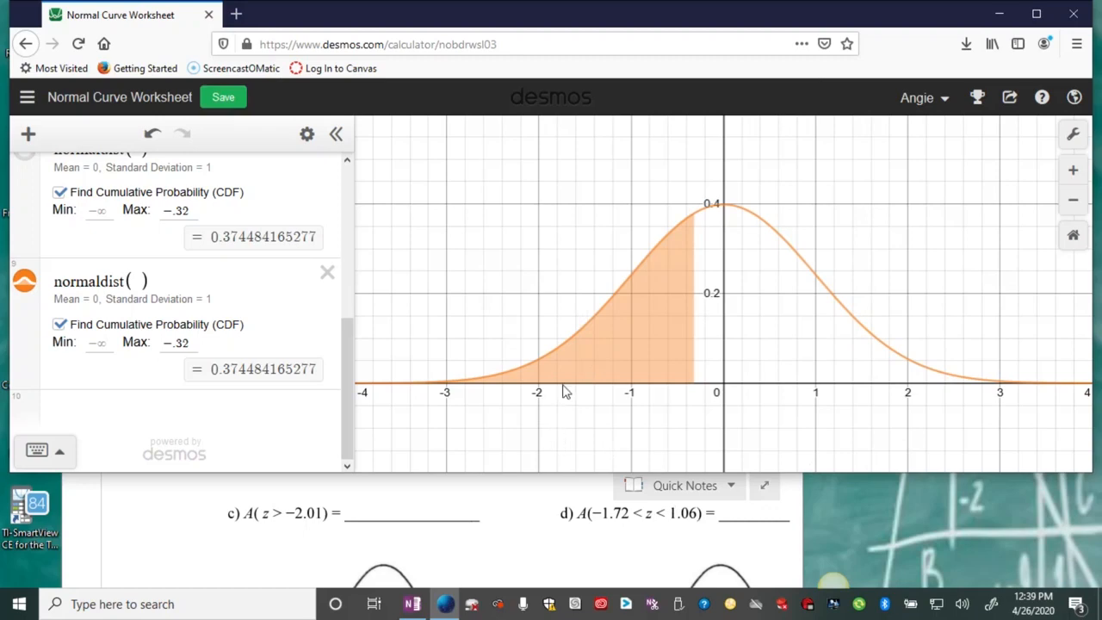
left_click(100, 342)
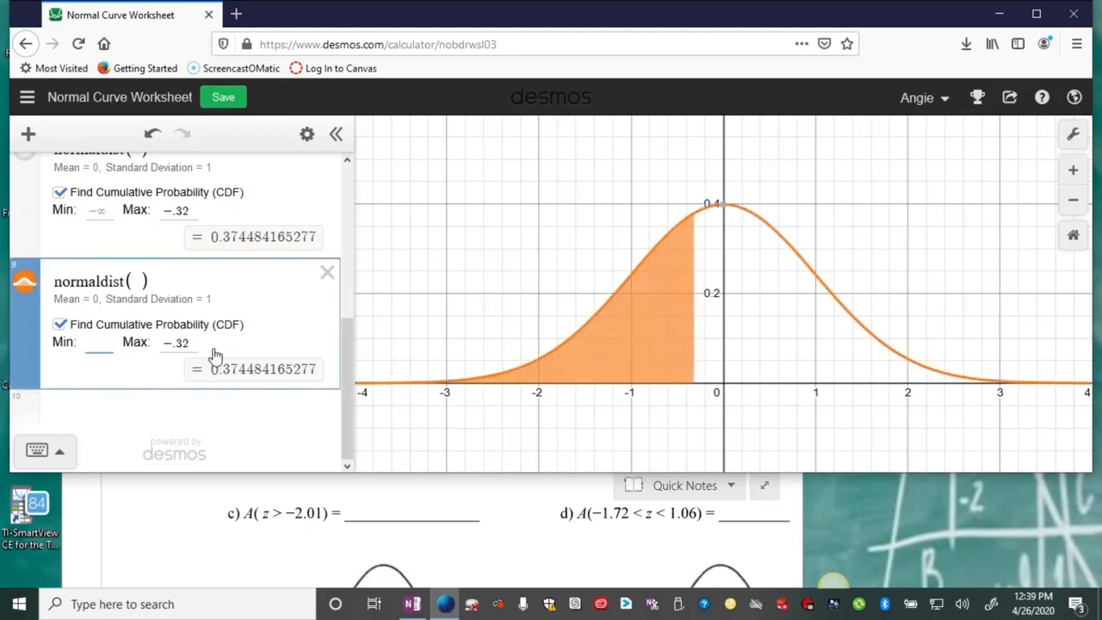
type("-2.0")
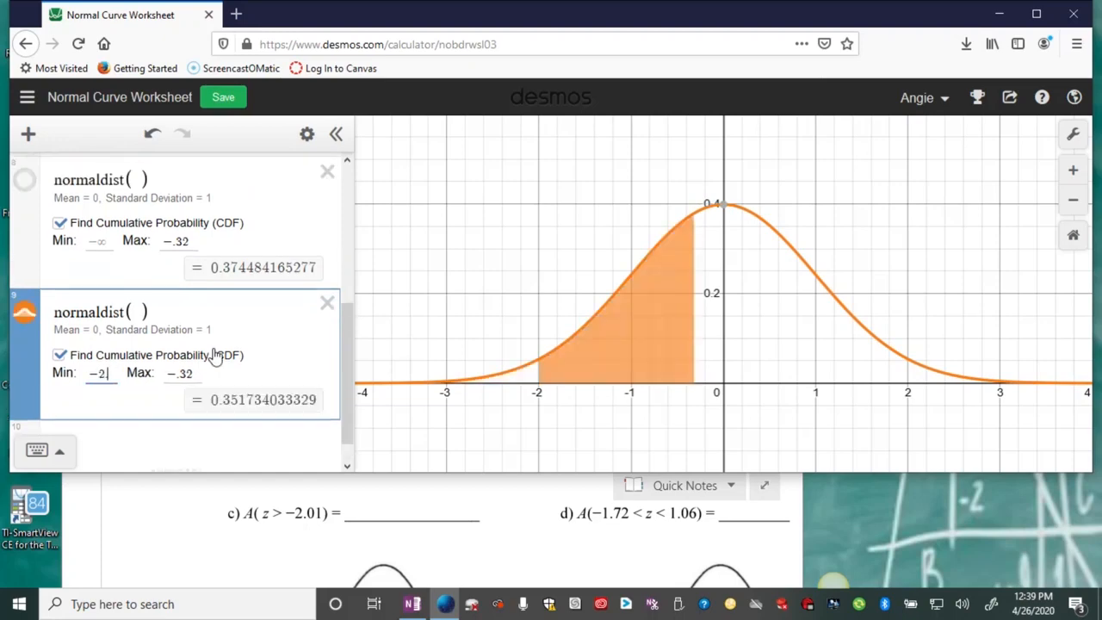
type("1")
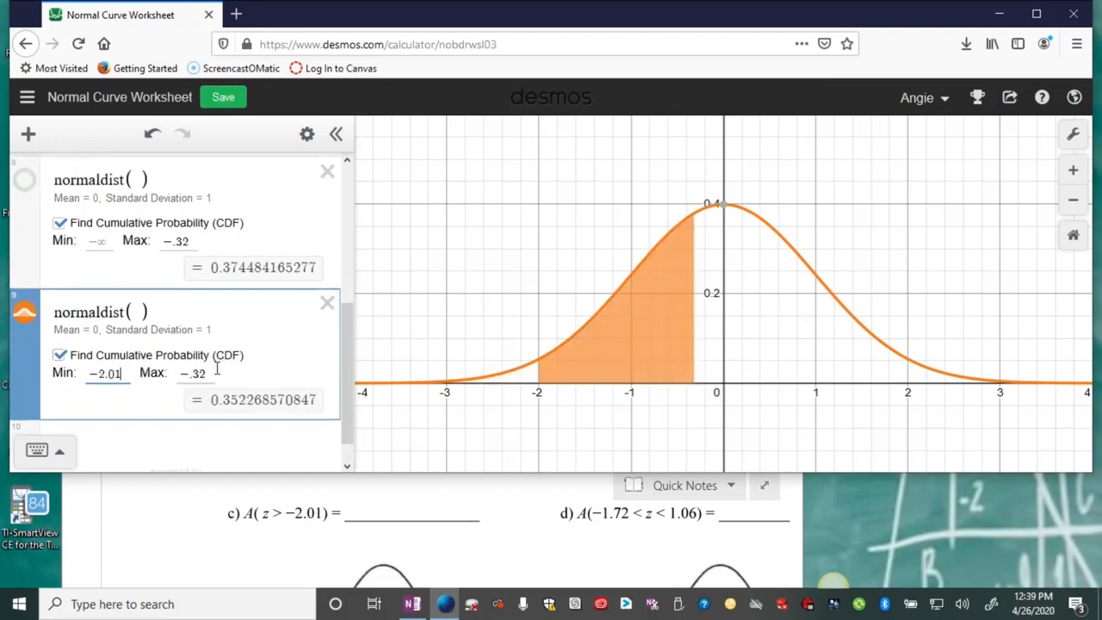
Step: Clear the maximum bound of the duplicated normaldist expression, leaving it unbounded above
left_click(217, 376)
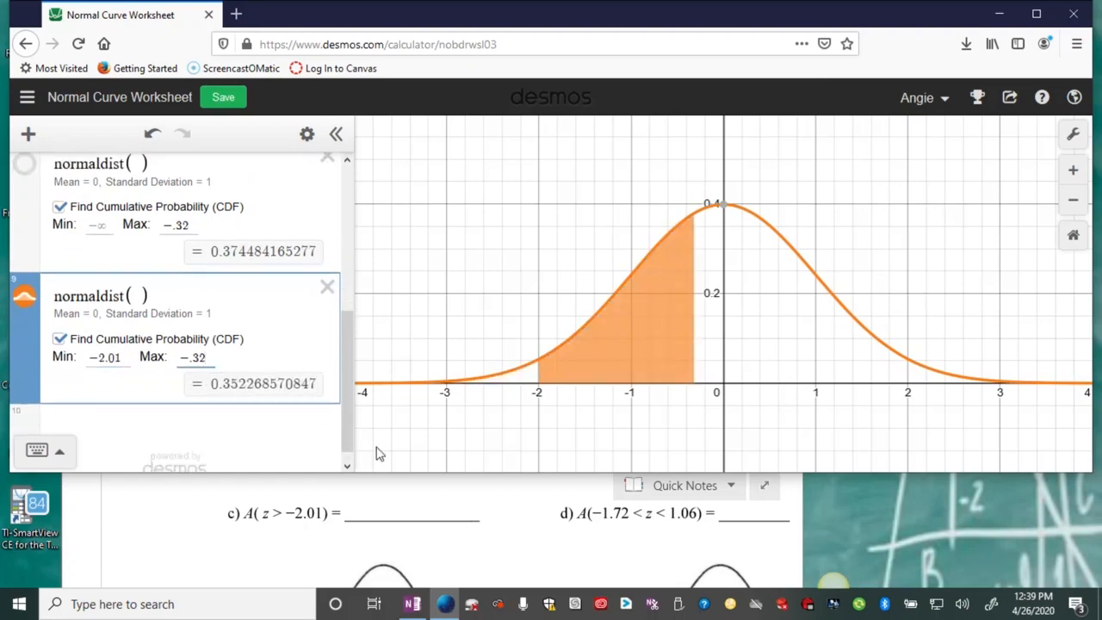
key("BackSpace")
key("BackSpace")
key("BackSpace")
key("BackSpace")
left_click(297, 382)
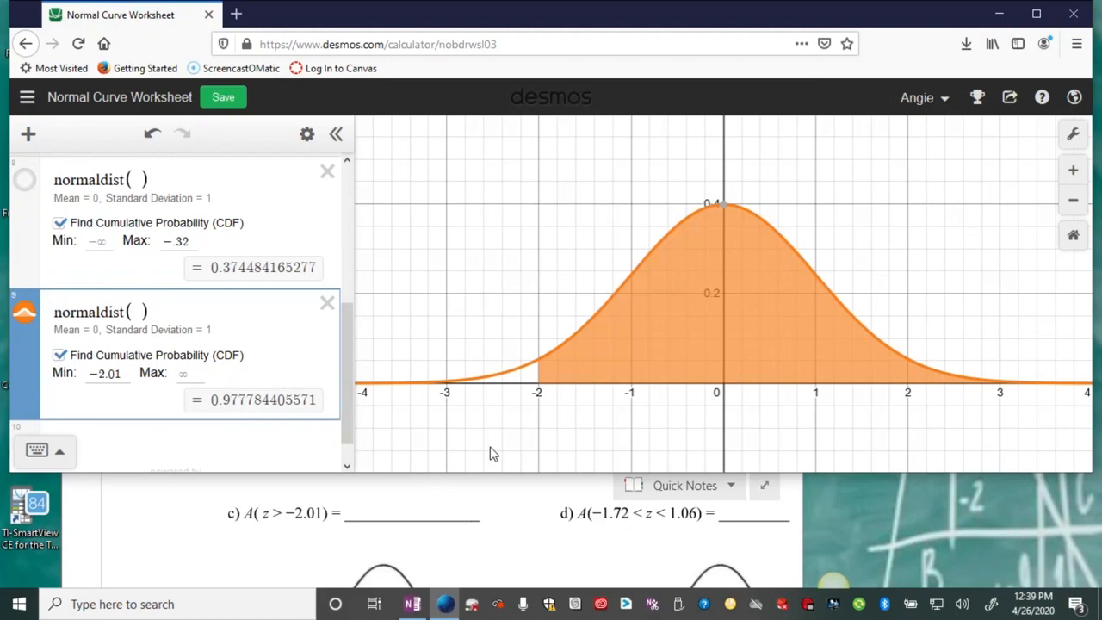
Step: Switch to the OneNote worksheet and handwrite .9778 as the answer to question 3c, with 97.78% below it
left_click(367, 513)
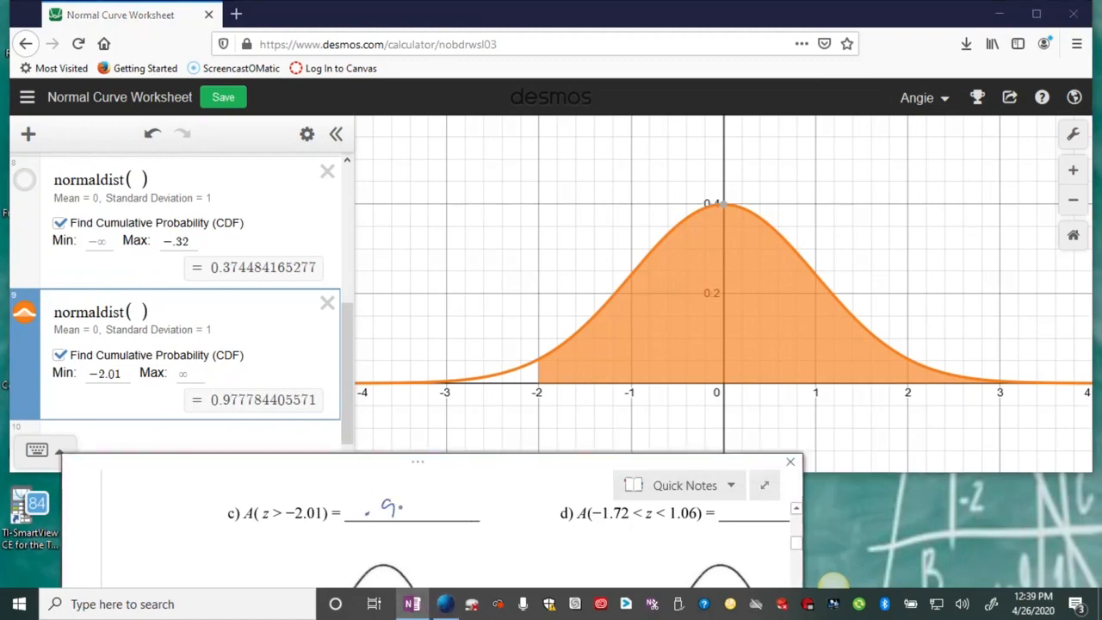
left_click_drag(439, 510, 460, 499)
left_click_drag(371, 541, 372, 553)
left_click_drag(446, 541, 472, 535)
left_click_drag(463, 551, 474, 555)
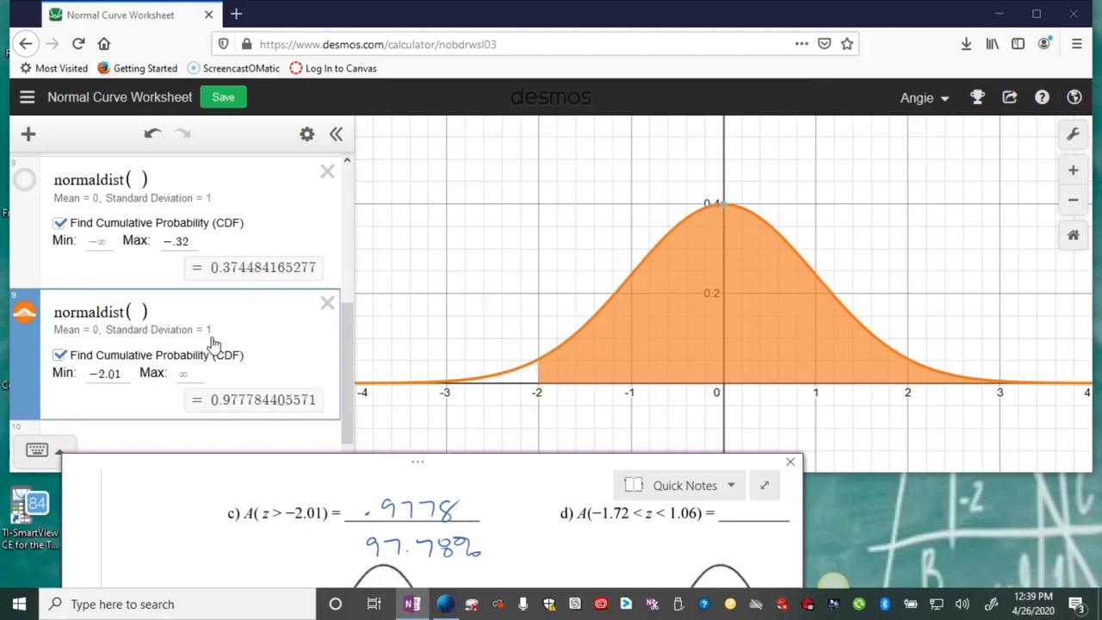
Step: In Desmos, add a new normaldist() expression below the orange one and enable its cumulative probability (CDF)
left_click(99, 435)
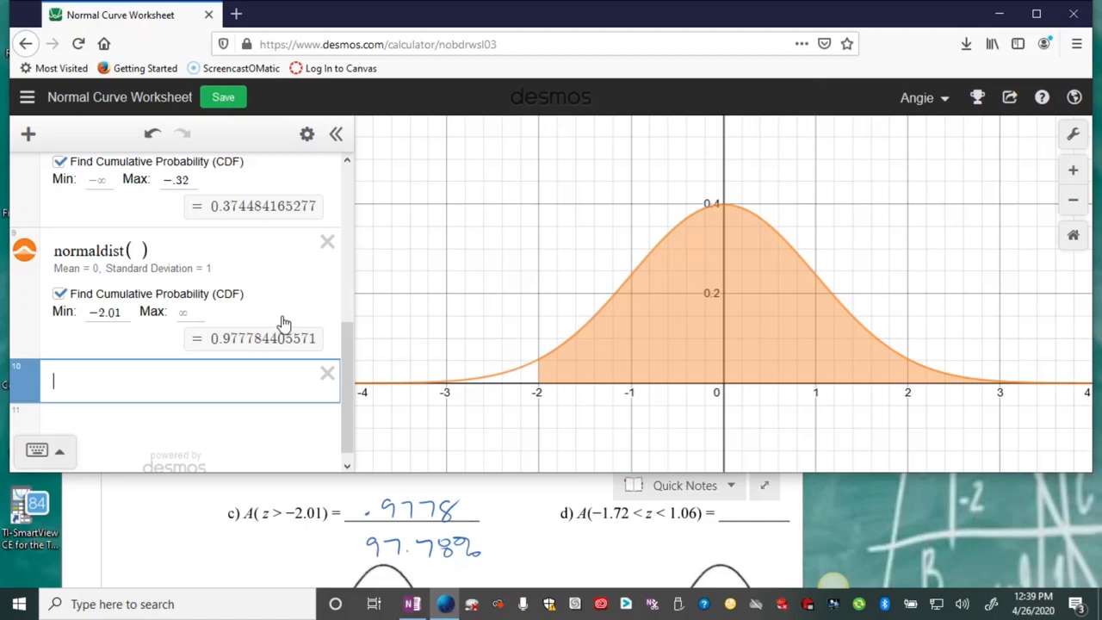
type("normaldi")
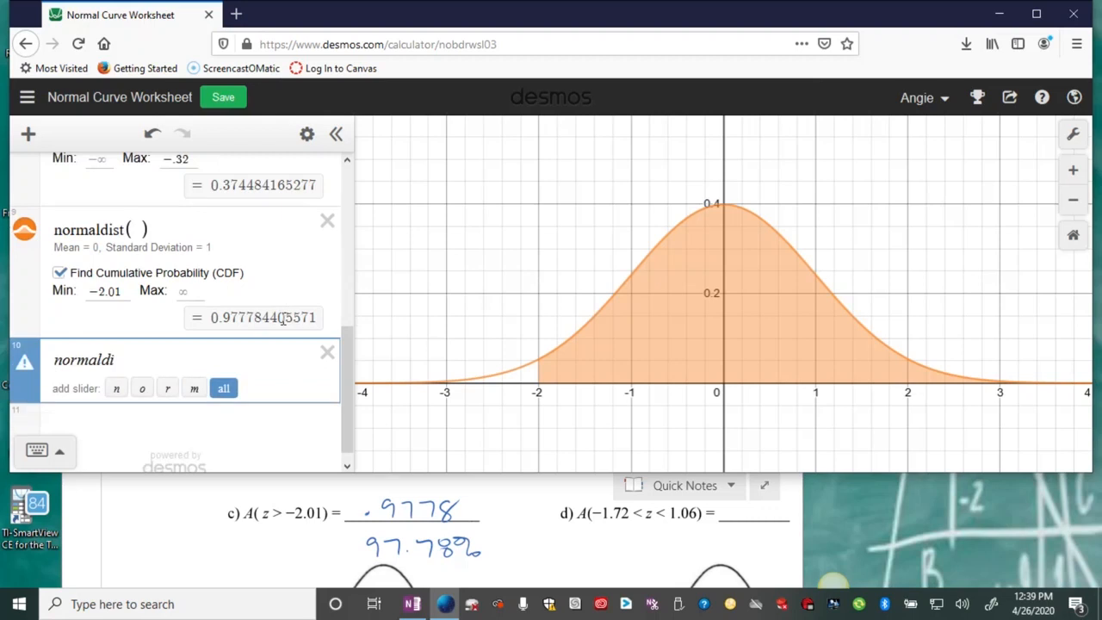
type("st")
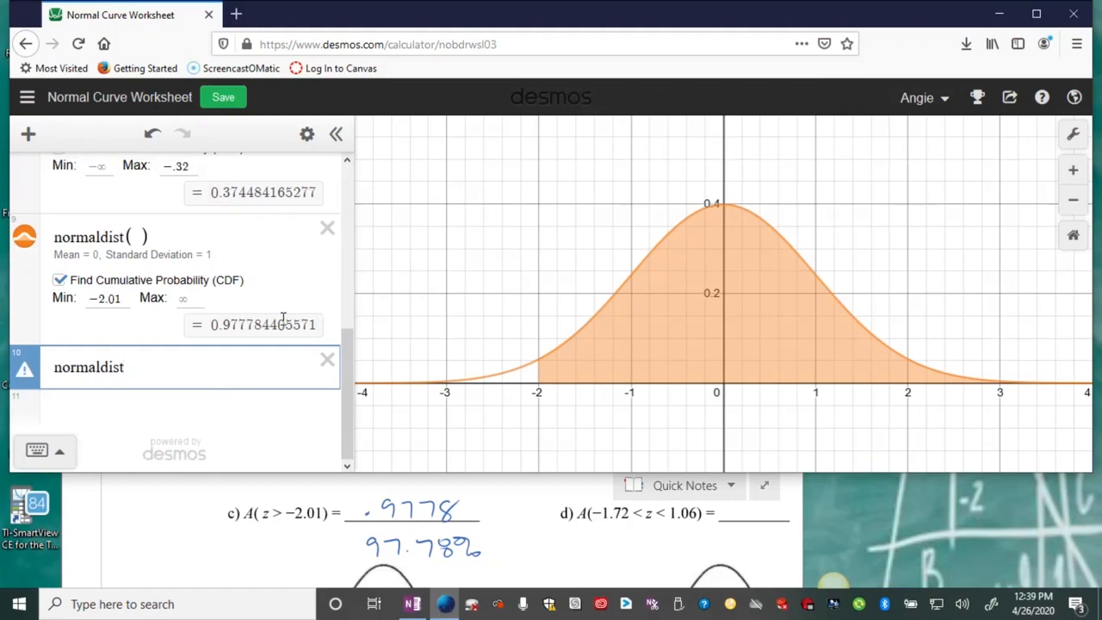
type("(")
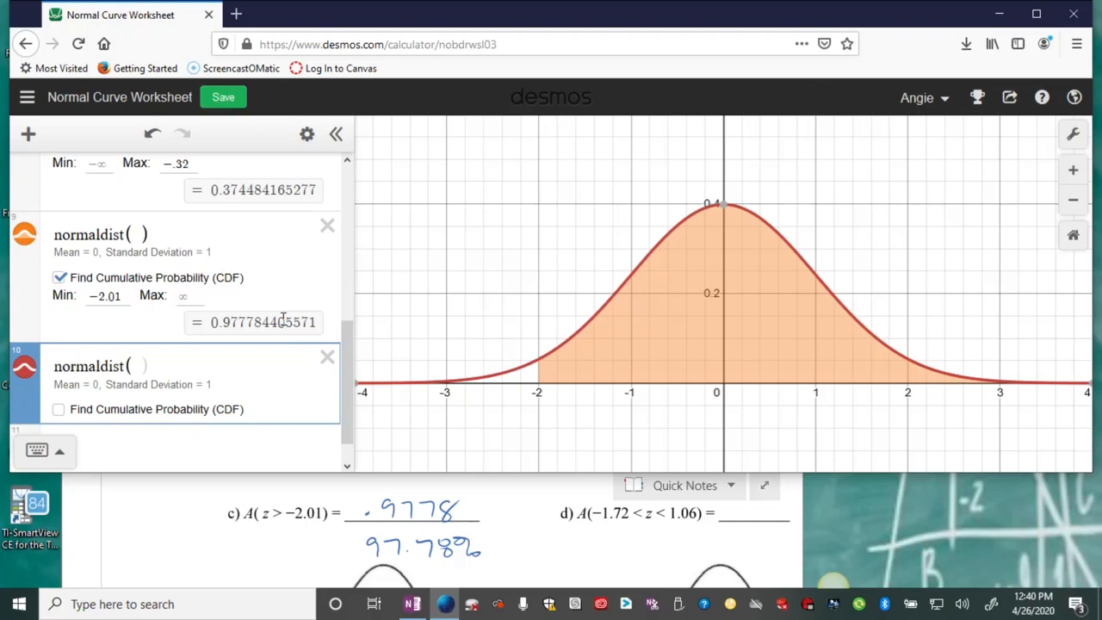
left_click(59, 411)
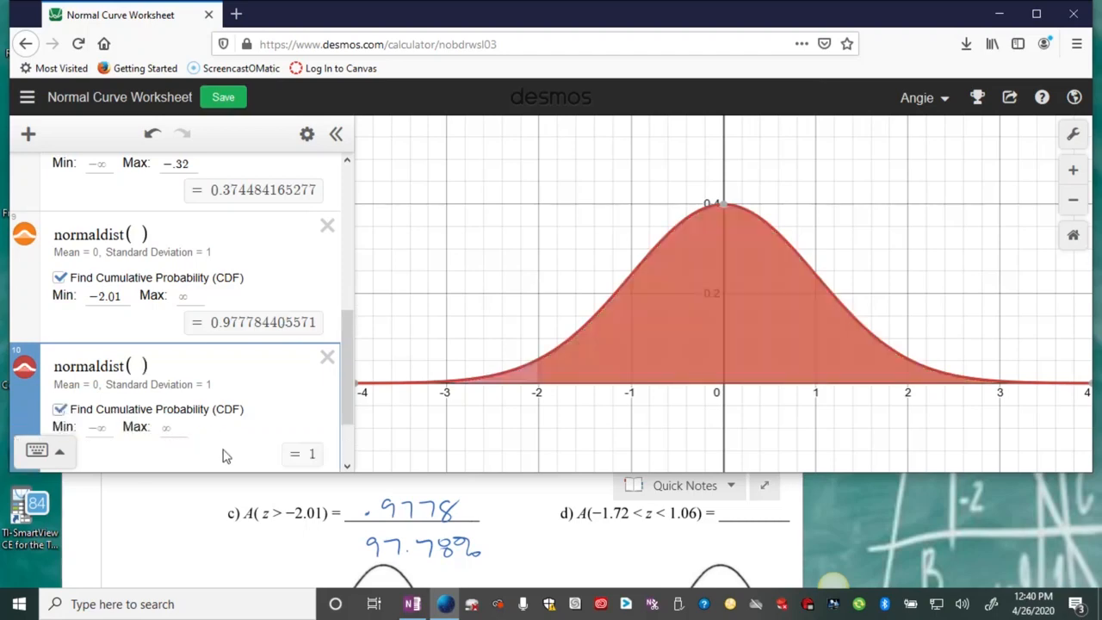
Step: Set the new normaldist expression's bounds to a minimum of -1.72 and a maximum of 1.06
left_click(112, 434)
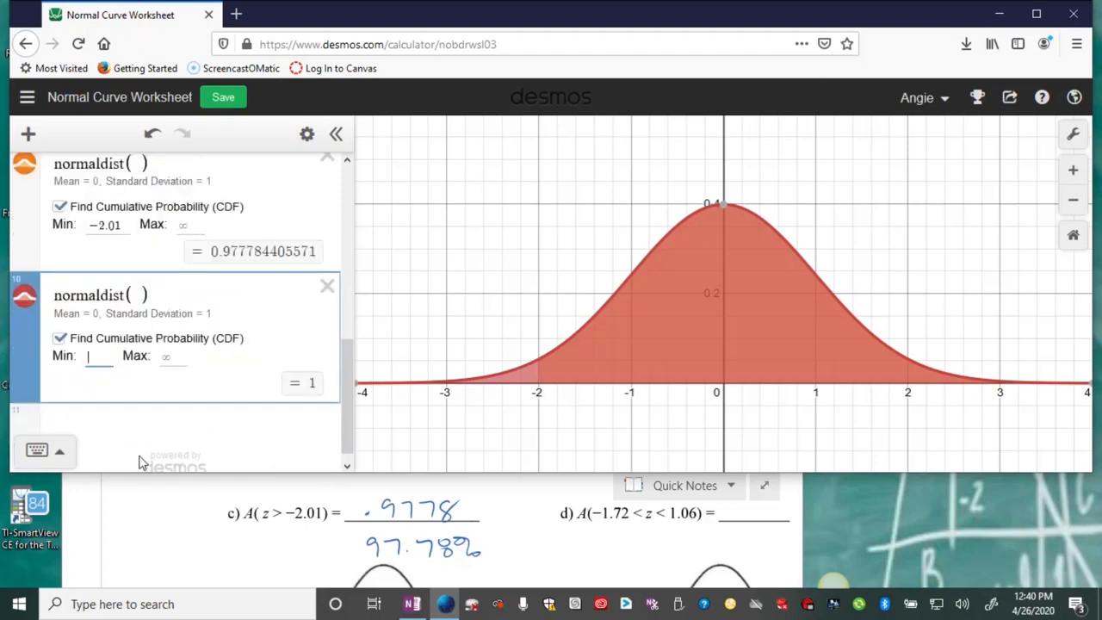
type("-1.72")
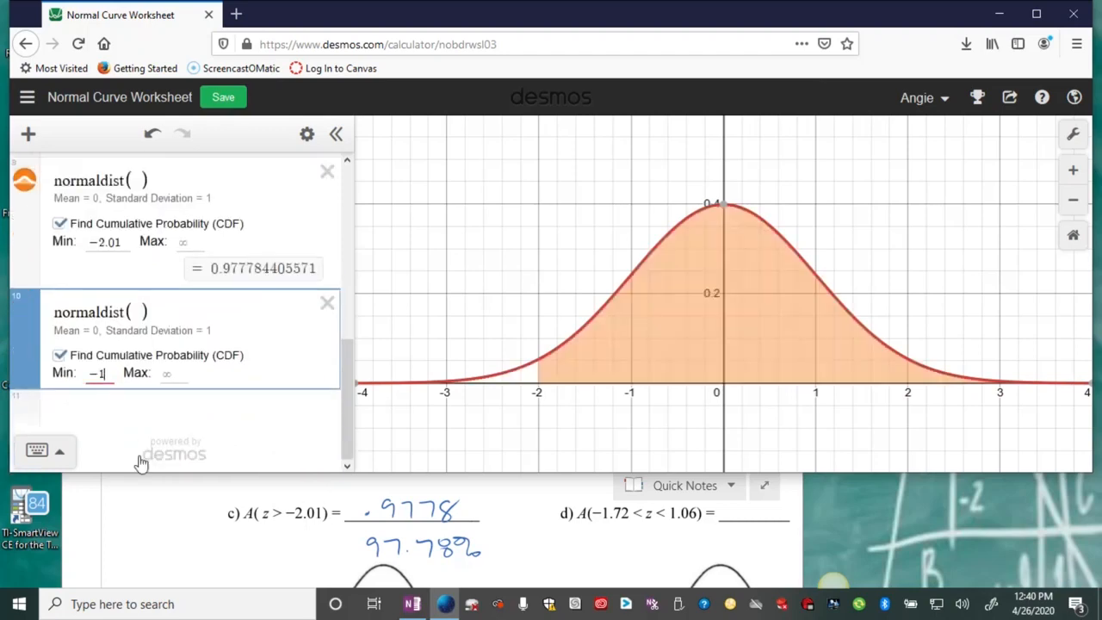
left_click(184, 372)
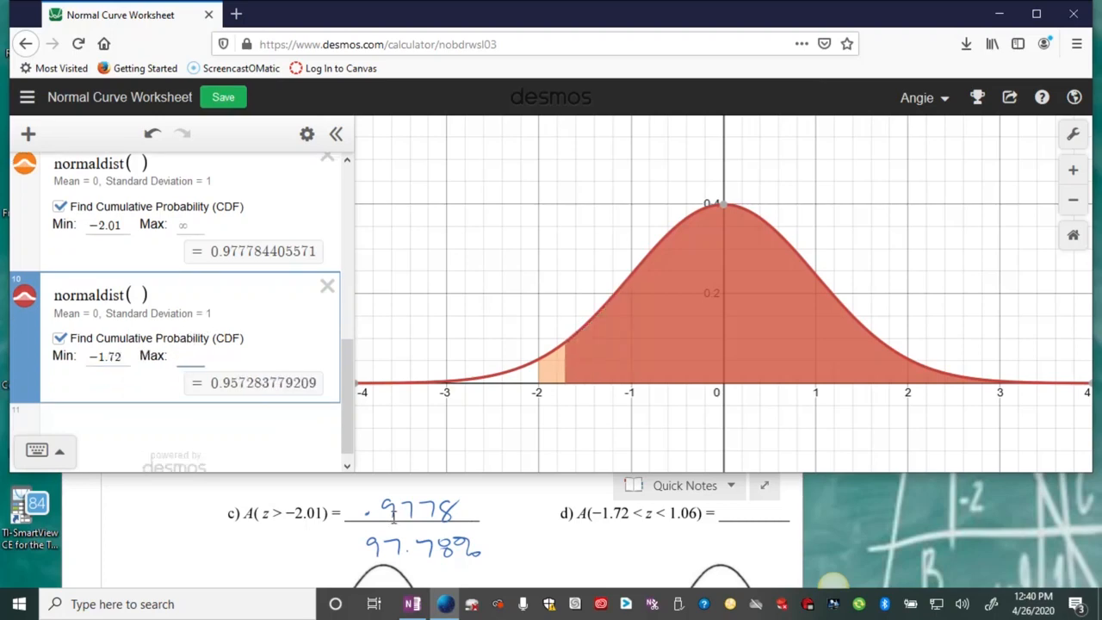
type("1.06")
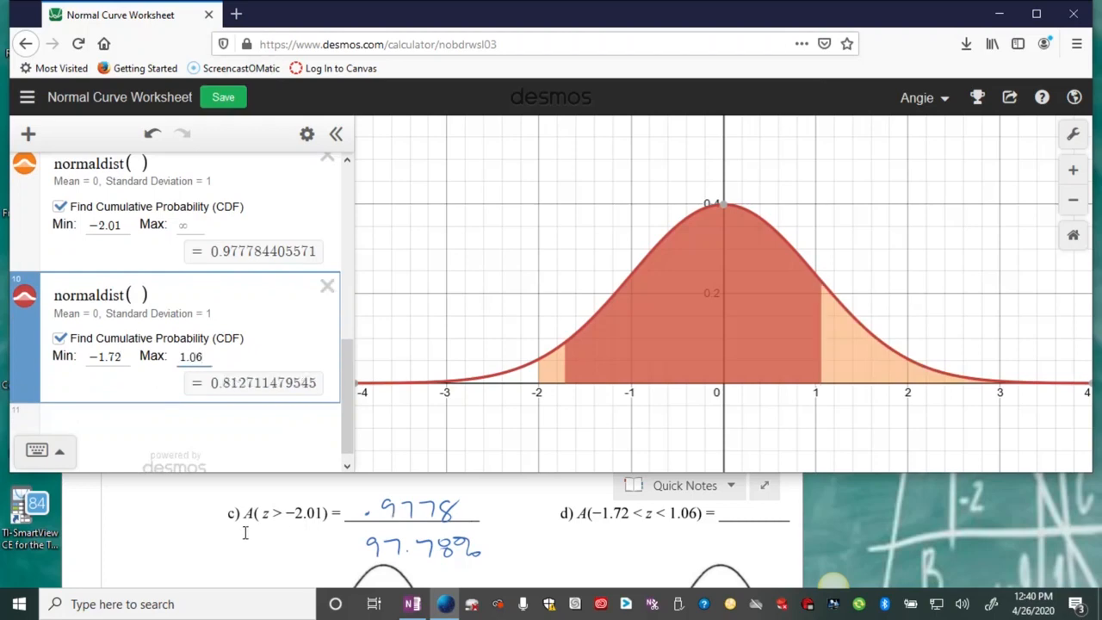
Step: In the OneNote worksheet, handwrite the four-decimal area as the answer to question 3d, and bring question 3e into view
left_click(728, 515)
left_click_drag(746, 505, 745, 507)
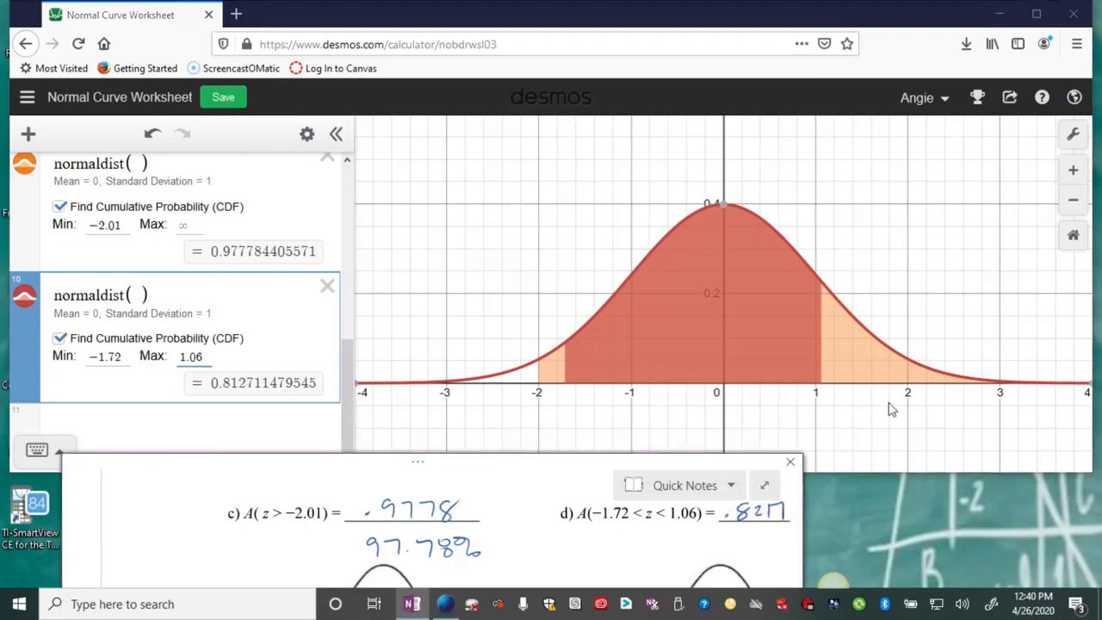
mouse_move(834, 586)
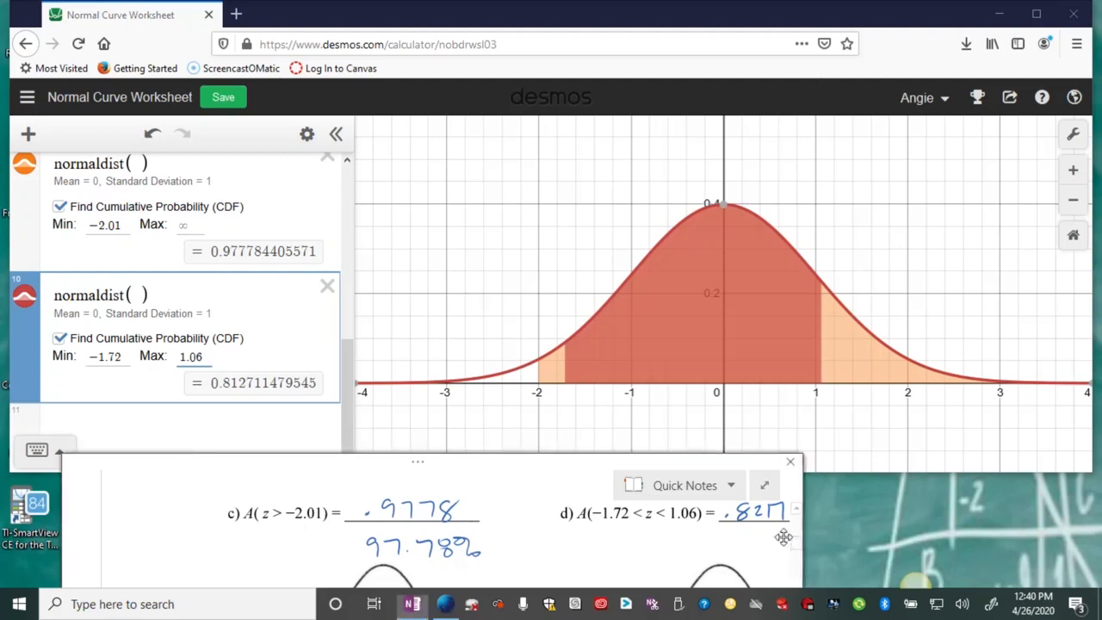
scroll(800, 544, "down", 3)
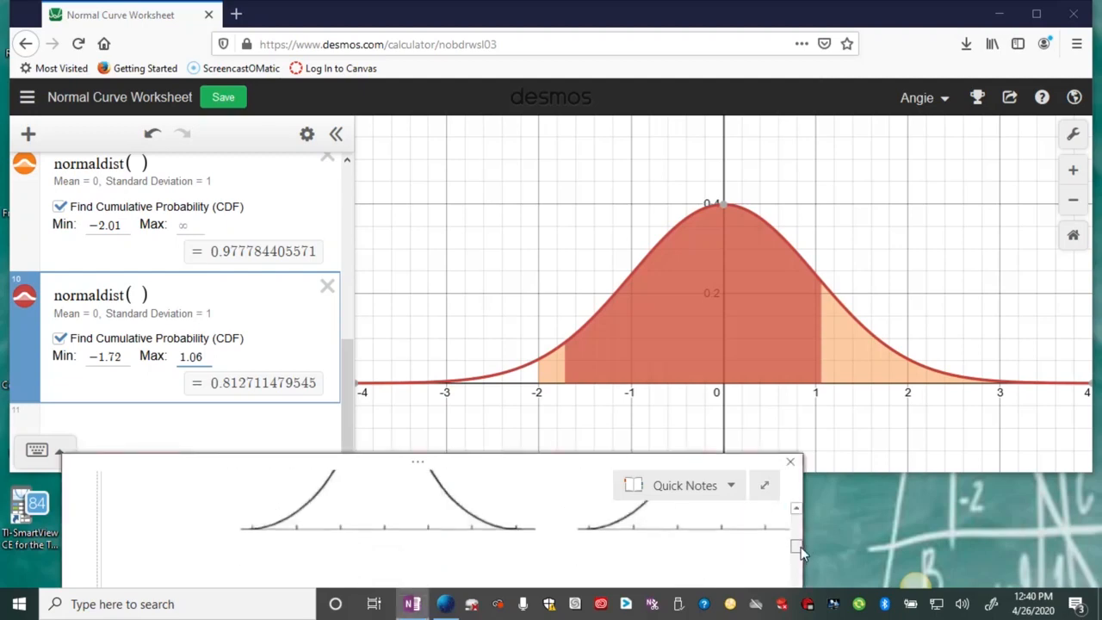
scroll(801, 548, "down", 5)
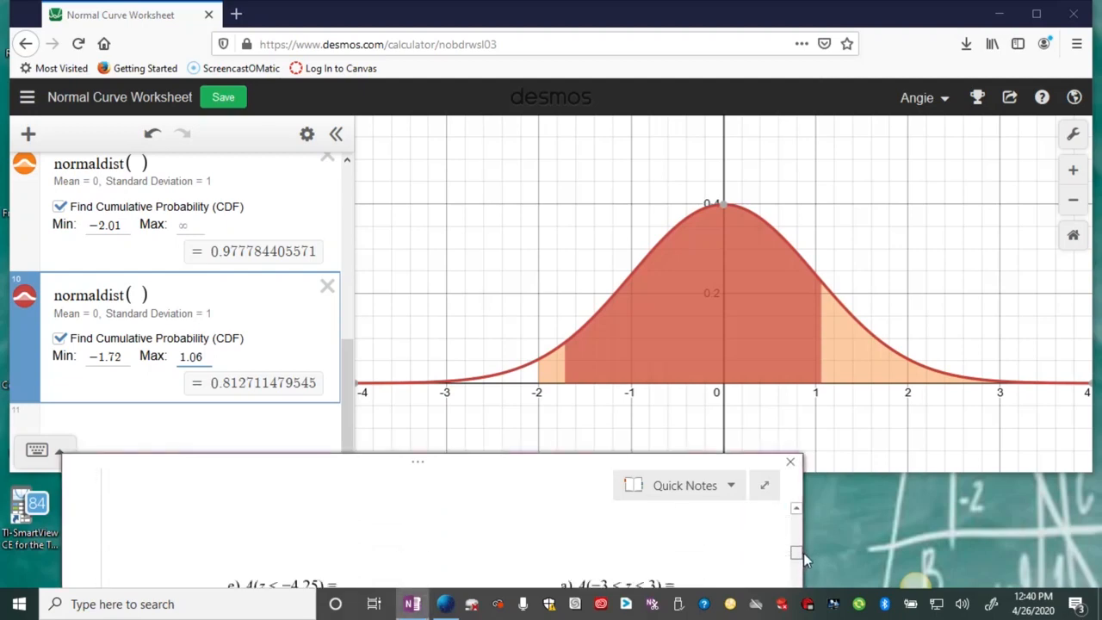
scroll(803, 552, "down", 3)
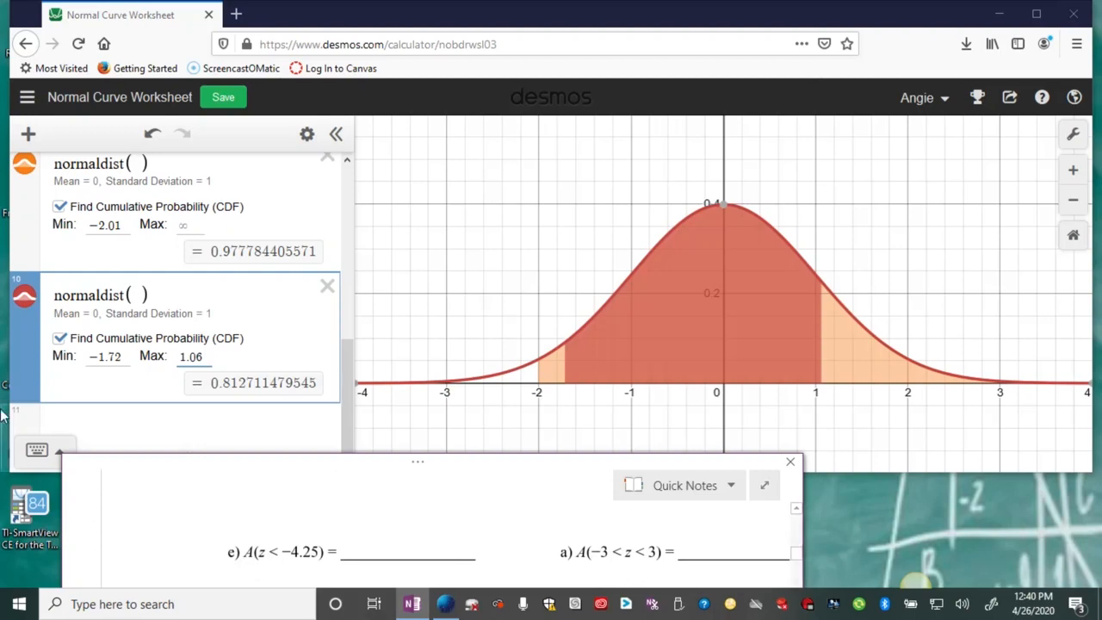
Step: In Desmos, add another normaldist() expression for question 3e and enable its cumulative probability (CDF)
left_click(77, 415)
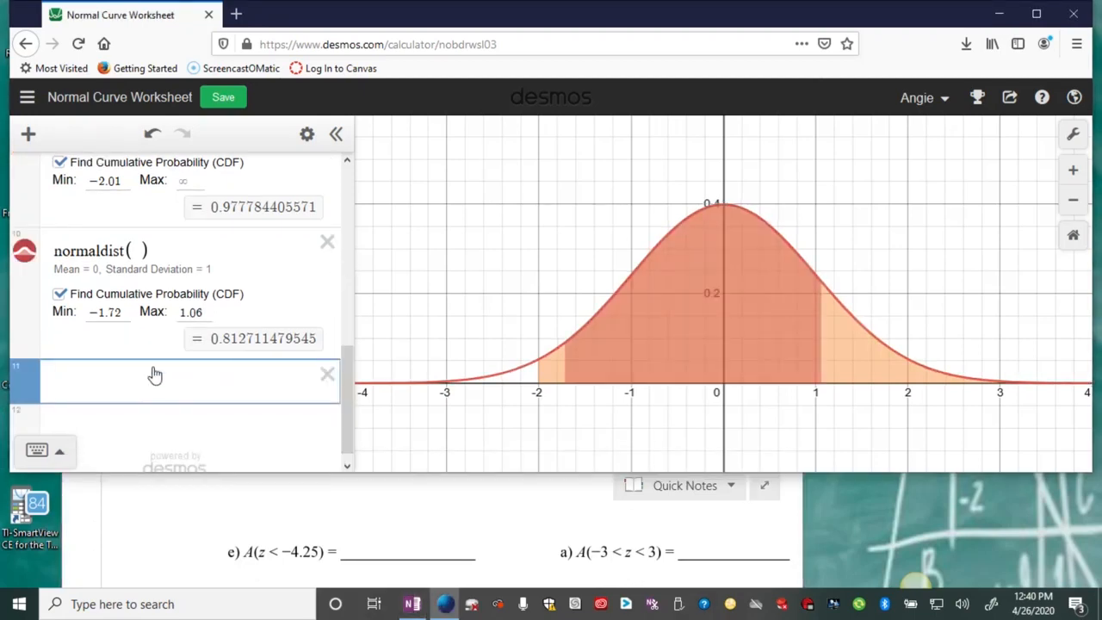
type("normal")
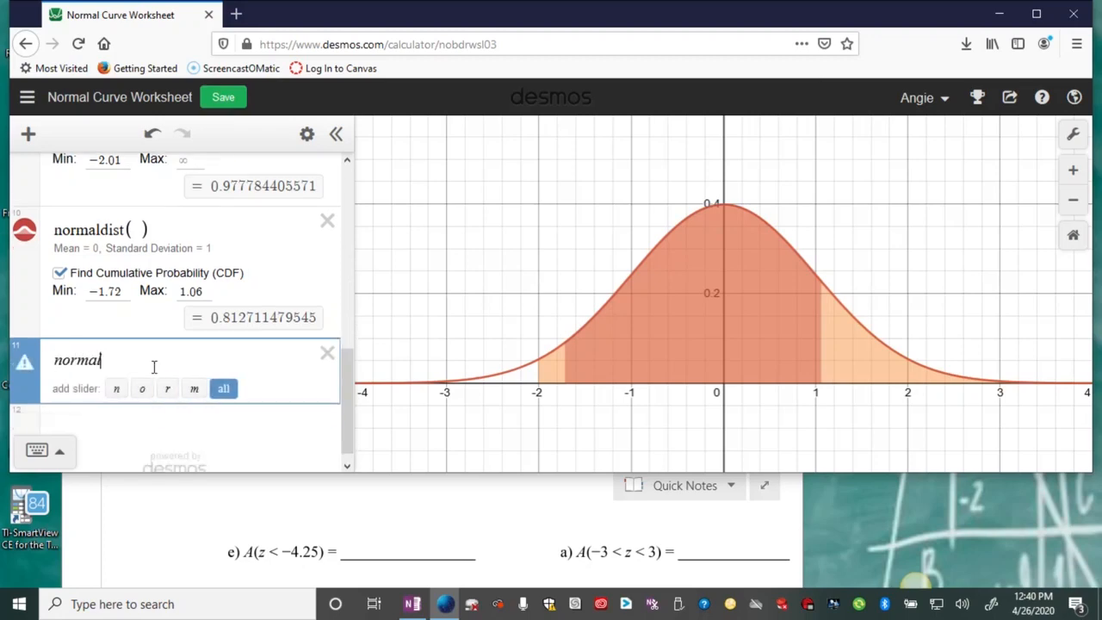
type("dist(")
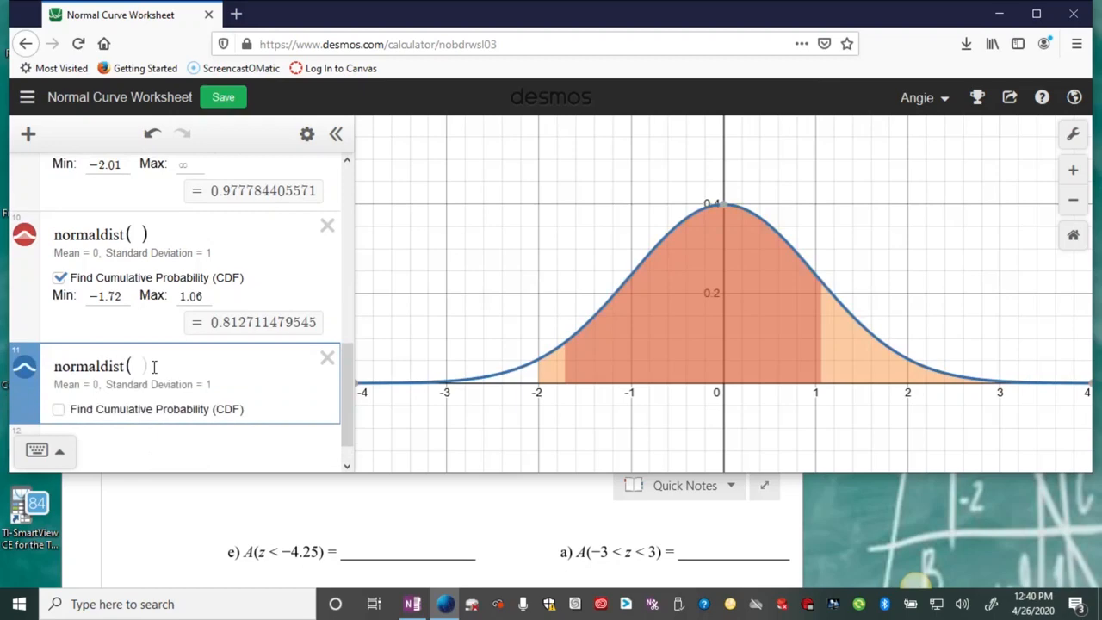
left_click(58, 410)
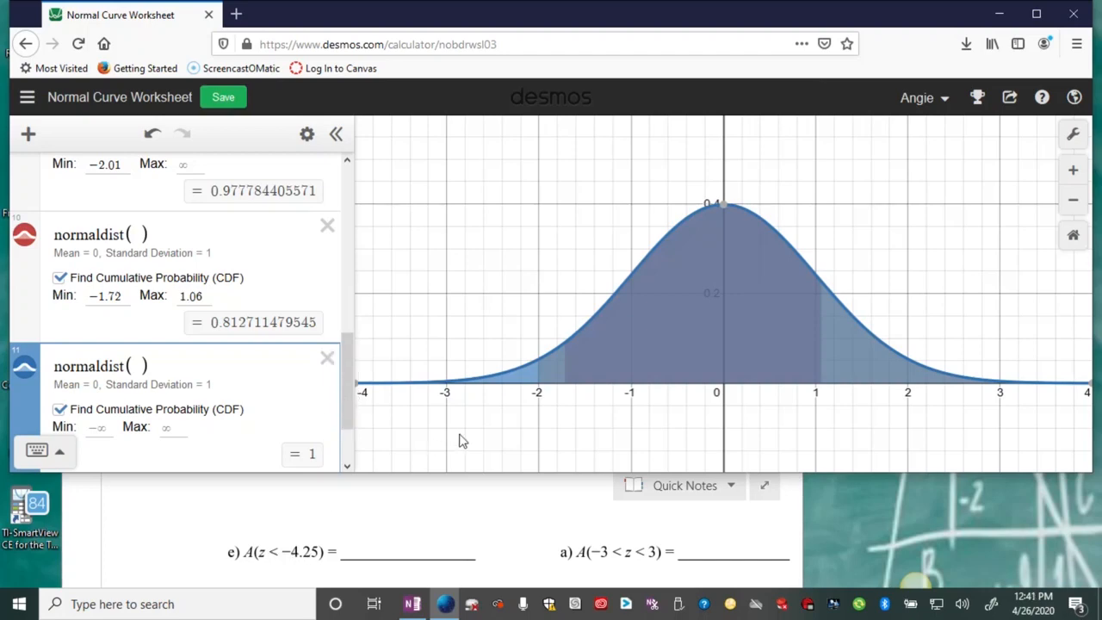
Step: Show the graph out to -5 and set the blue normaldist expression's maximum to -4.25
mouse_move(482, 440)
left_mouse_down()
mouse_move(453, 440)
mouse_move(590, 435)
left_mouse_up()
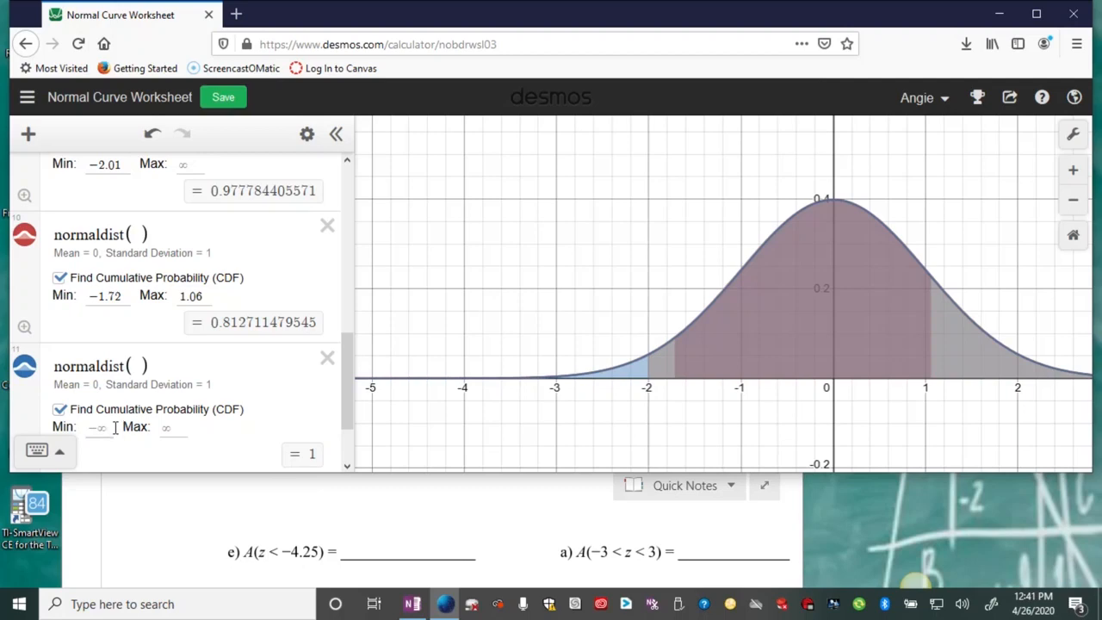
left_click(179, 428)
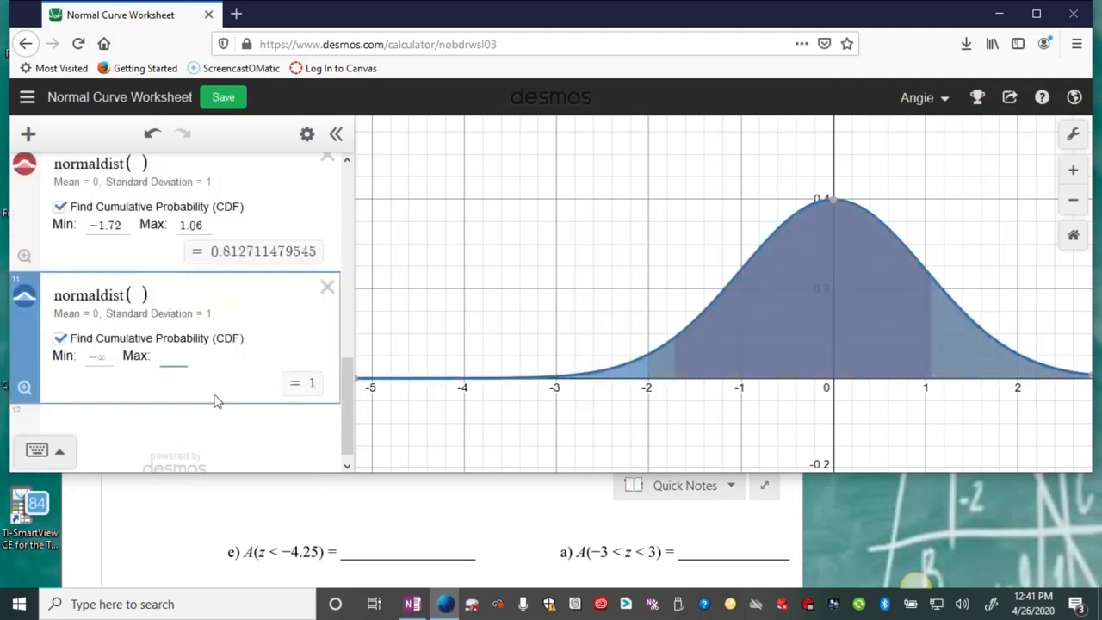
type("-4")
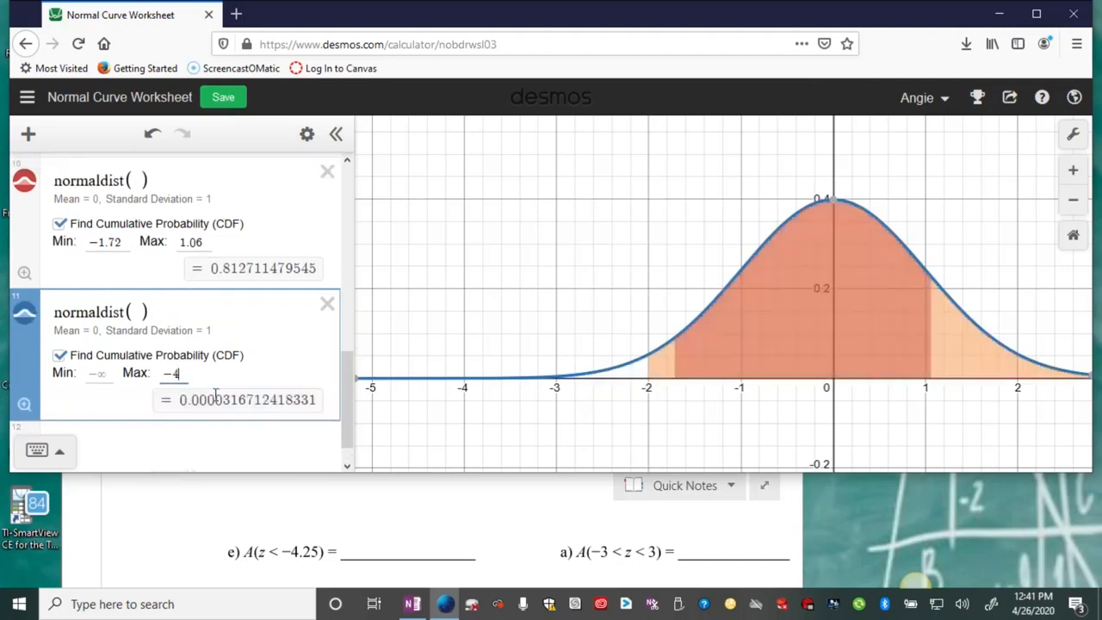
type(".25")
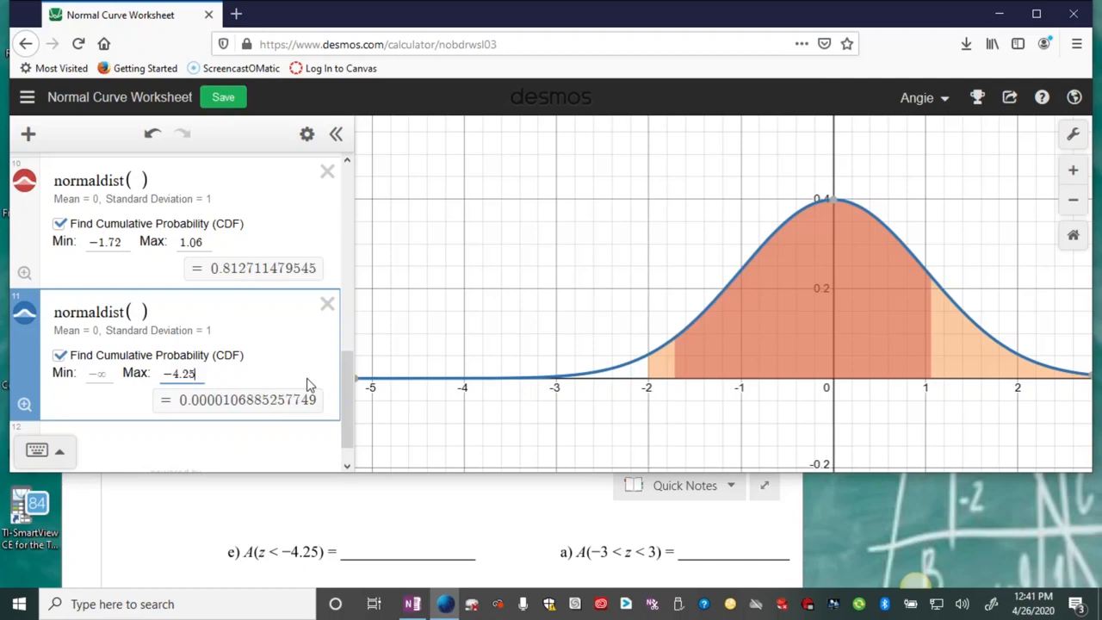
Step: Switch to the OneNote worksheet and handwrite 0 as the answer to question 3e, with .0000 above it
left_click(384, 542)
mouse_move(381, 554)
left_mouse_down()
mouse_move(392, 534)
mouse_move(378, 517)
left_mouse_up()
left_click_drag(395, 517, 401, 518)
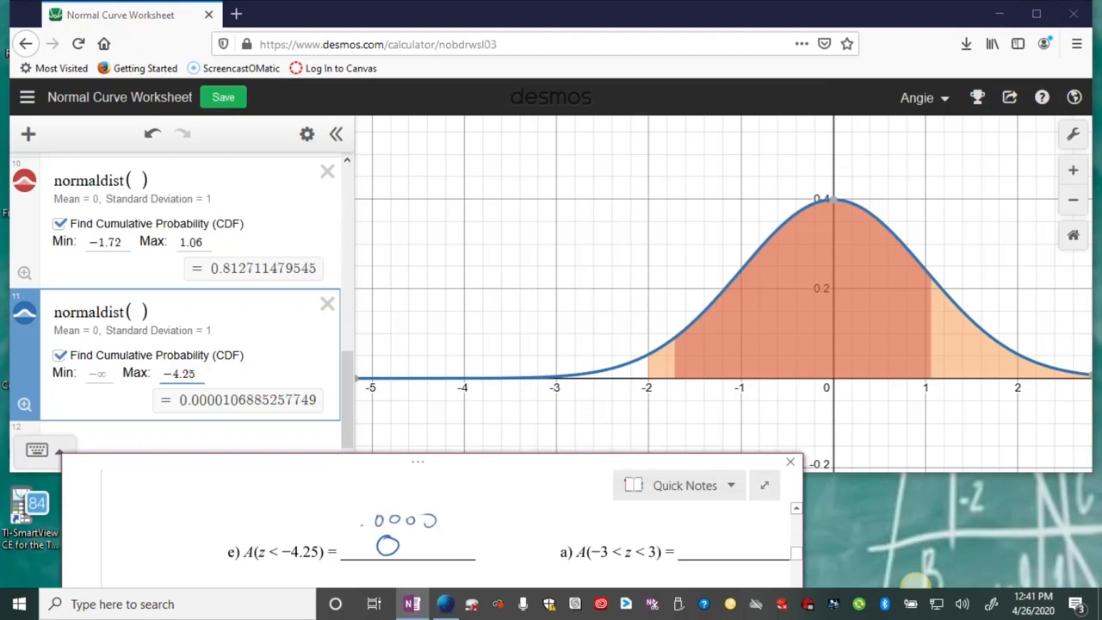
Step: In Desmos, add a normaldist() expression for the question A(−3 < z < 3)
left_click(99, 440)
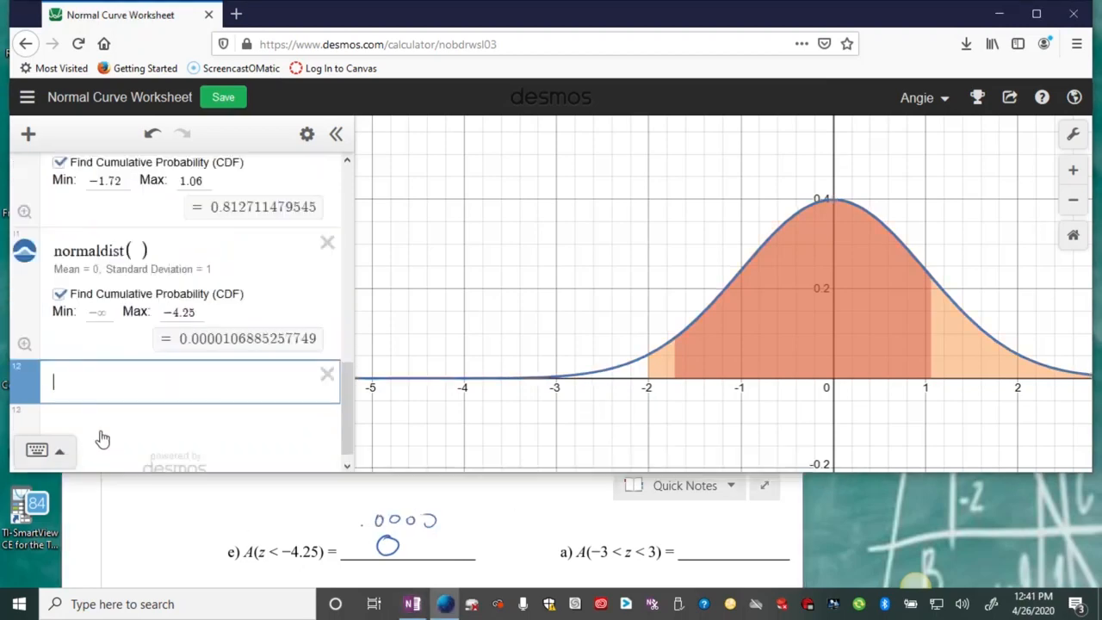
type("normal")
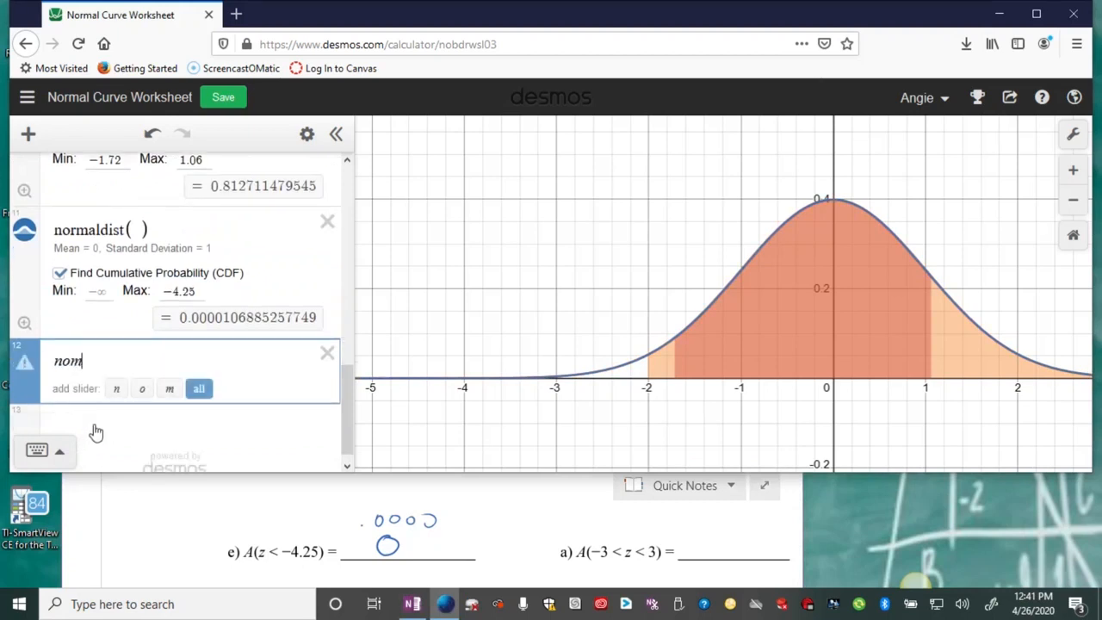
type("dist(")
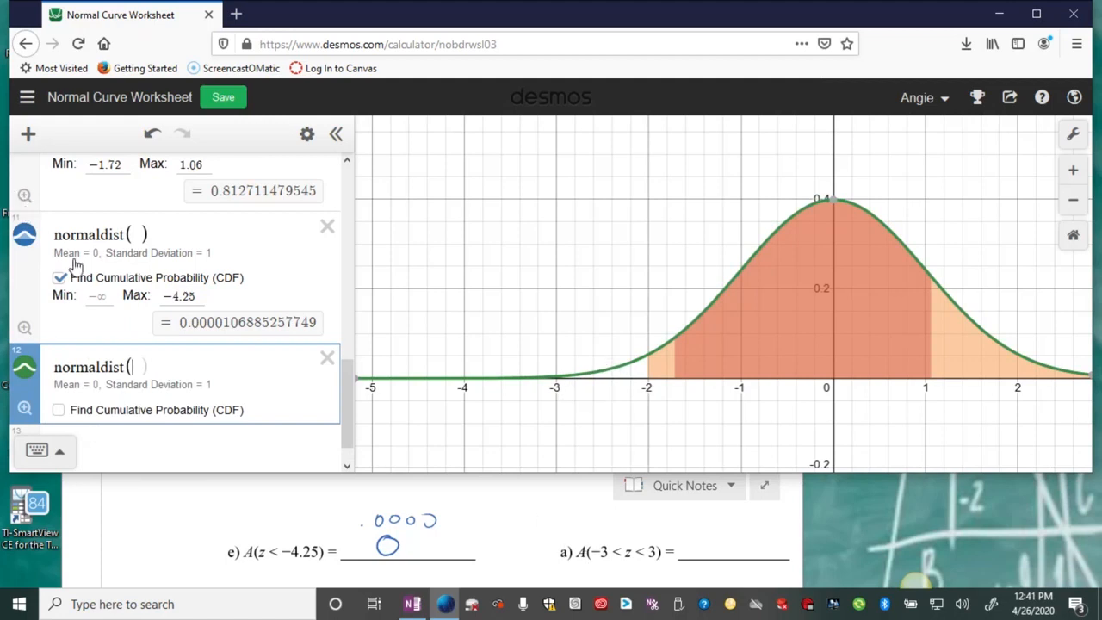
Step: Hide the graphs of the three earlier normaldist expressions (max −4.25, −1.72 to 1.06, and min −2.01)
left_click(24, 231)
scroll(140, 255, "up", 2)
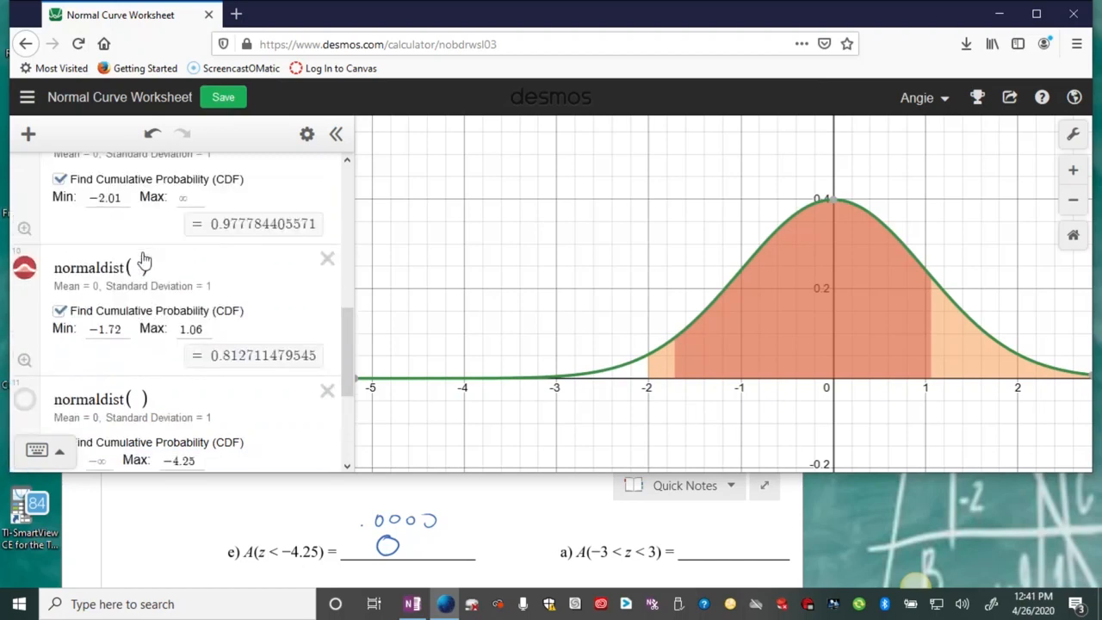
left_click(26, 268)
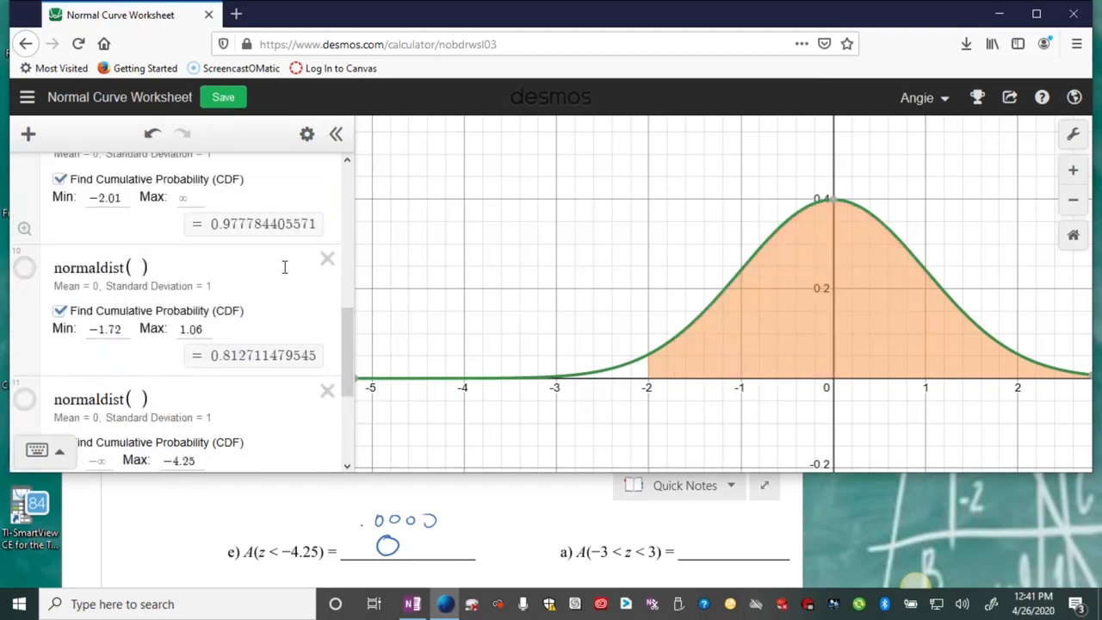
scroll(172, 267, "up", 2)
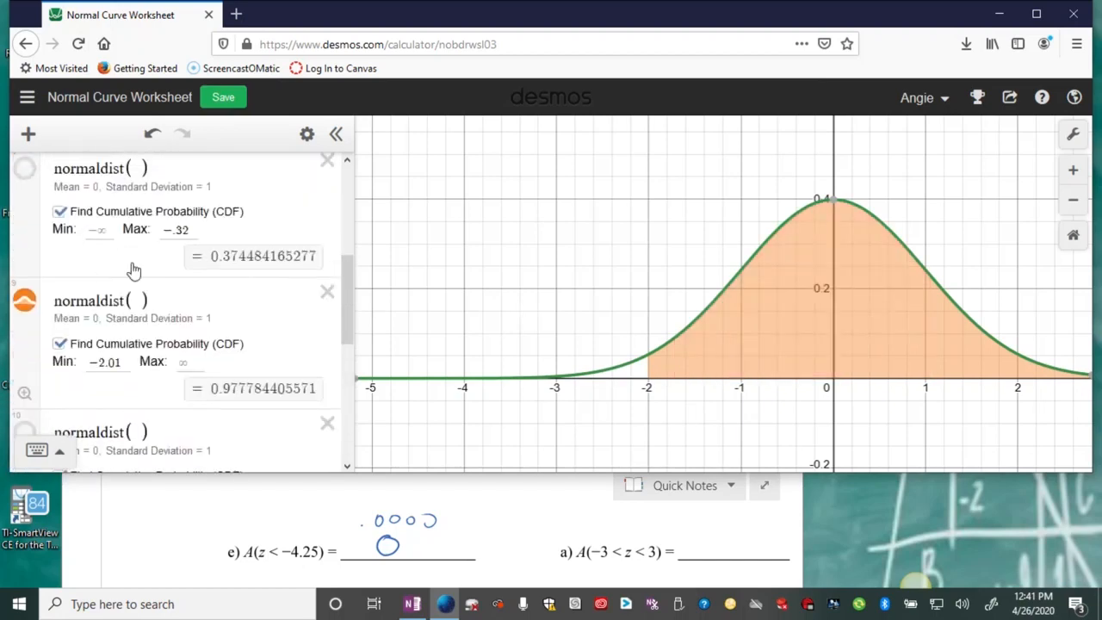
left_click(25, 302)
scroll(523, 374, "down", 1)
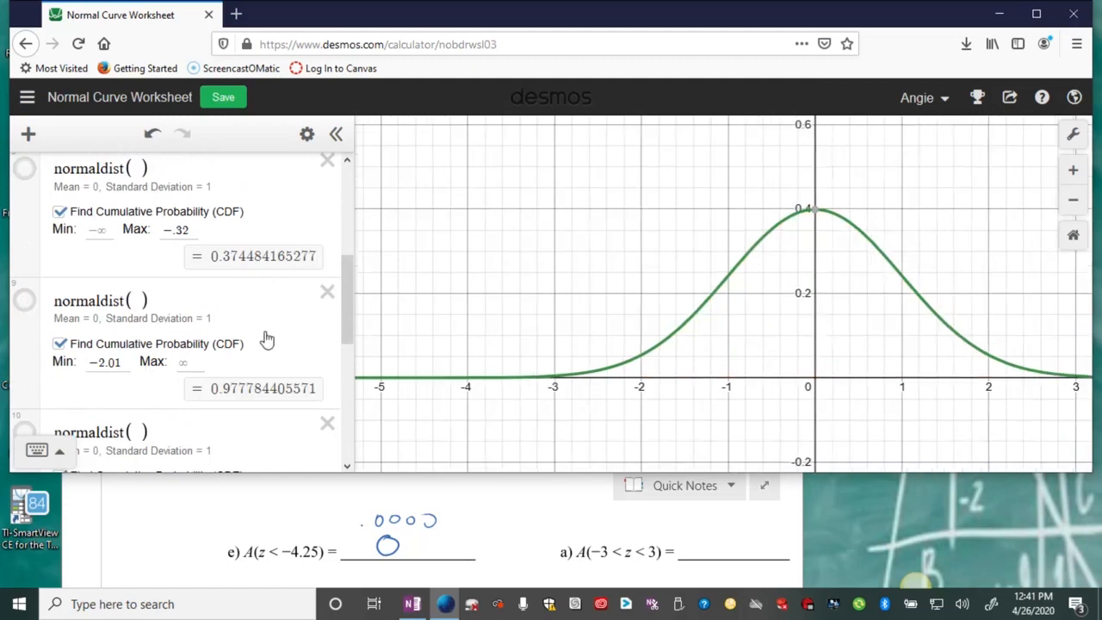
Step: Enable cumulative probability (CDF) for the new green normaldist expression and set its minimum to -3 and maximum to 3
scroll(267, 340, "down", 5)
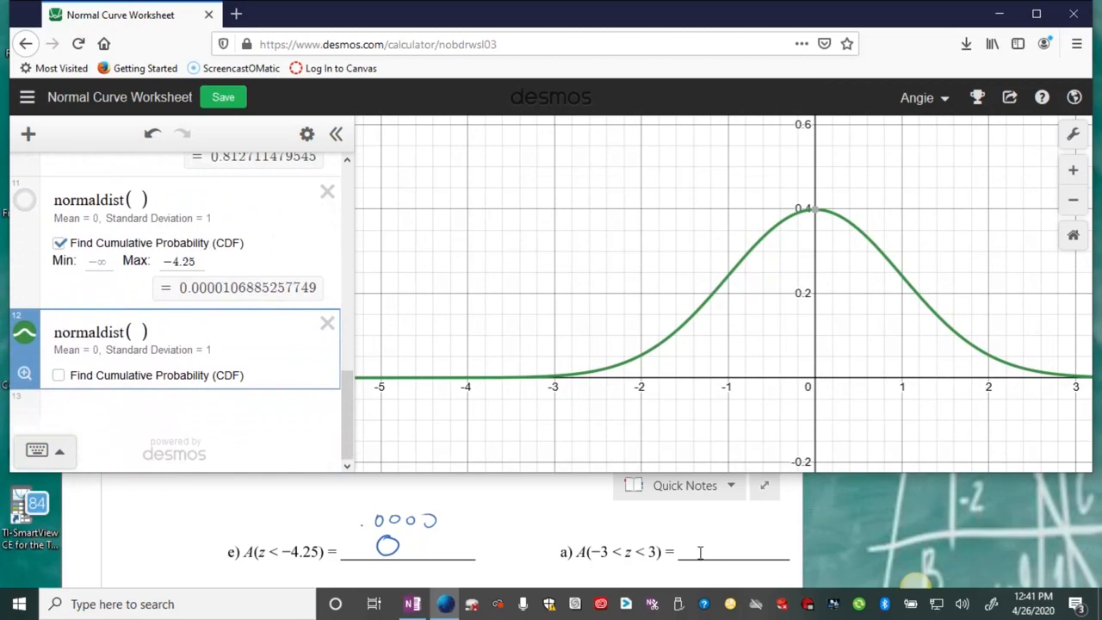
left_click(59, 376)
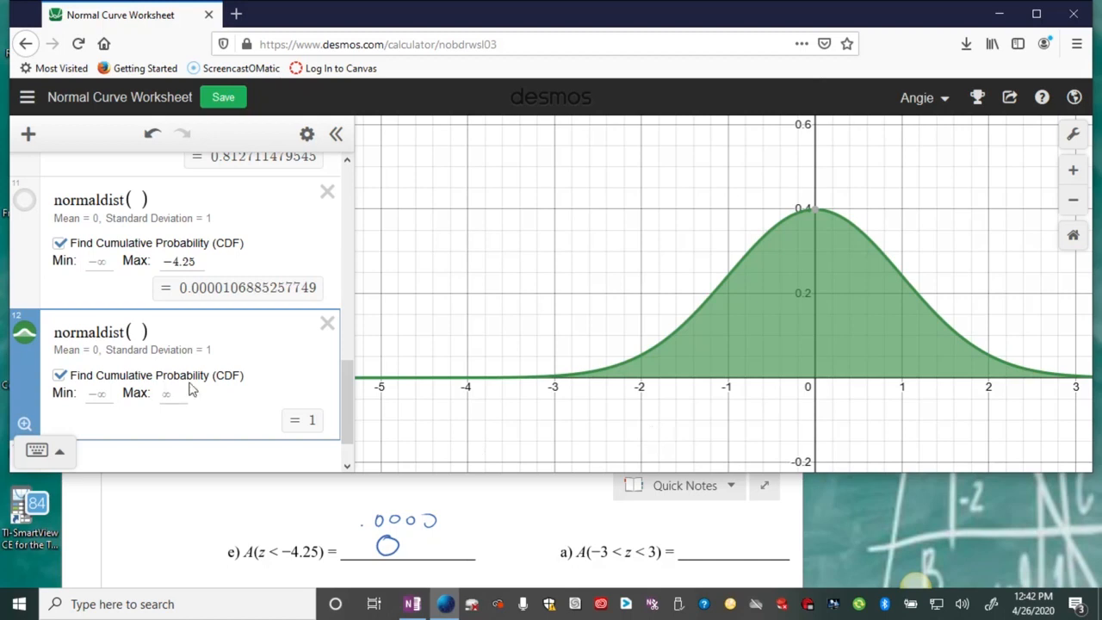
left_click(104, 399)
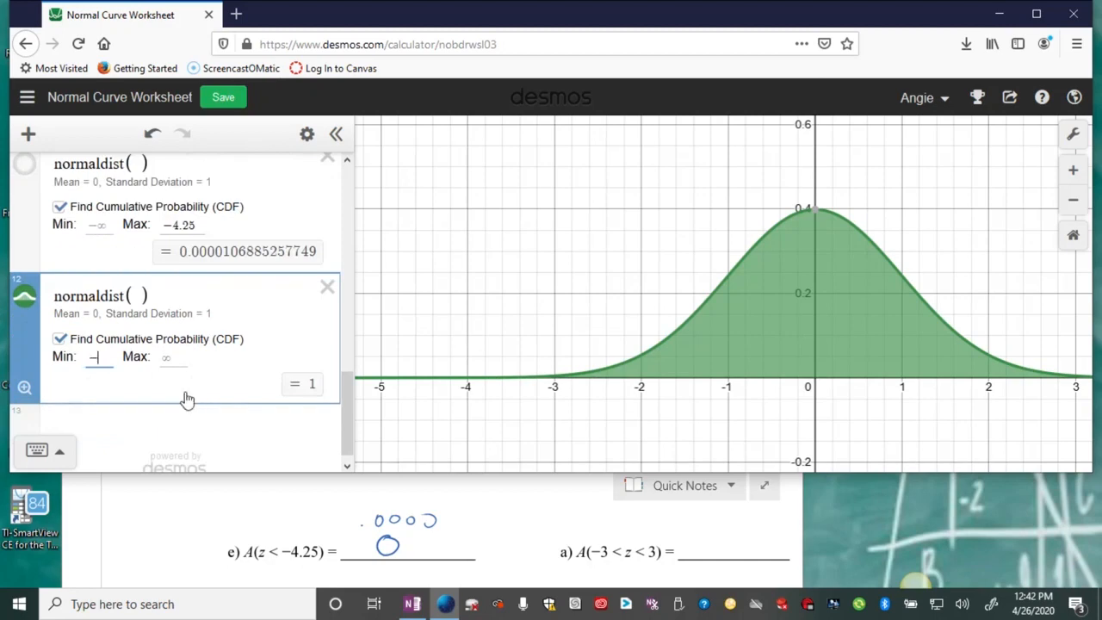
type("-3")
key("Tab")
type("3")
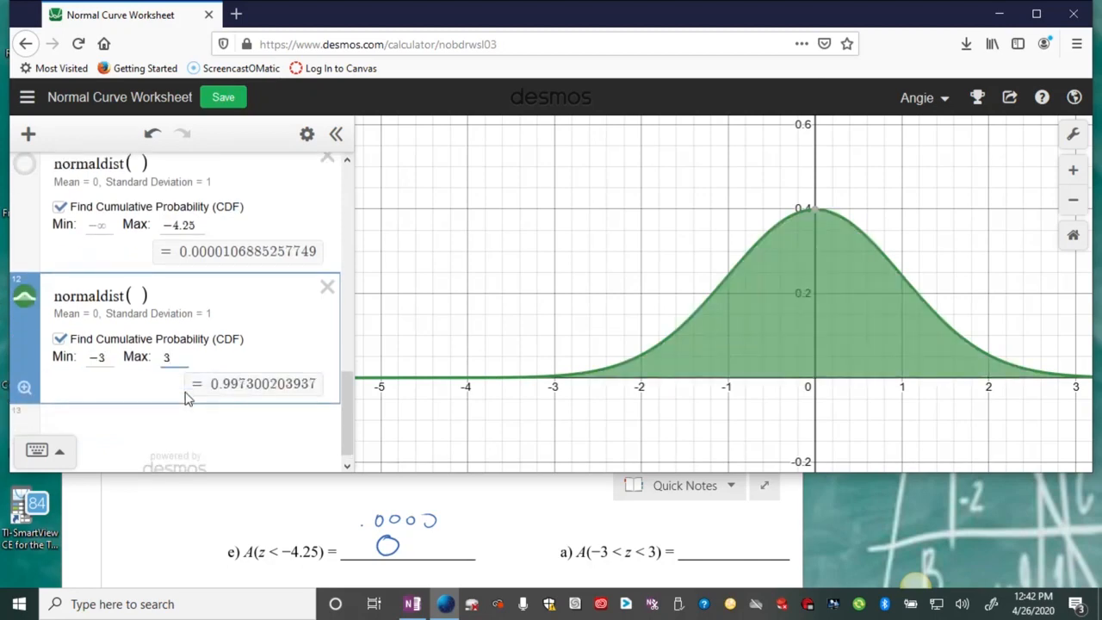
Step: Switch to the OneNote worksheet and handwrite .9973 as the answer to A(−3 < z < 3)
left_click(689, 556)
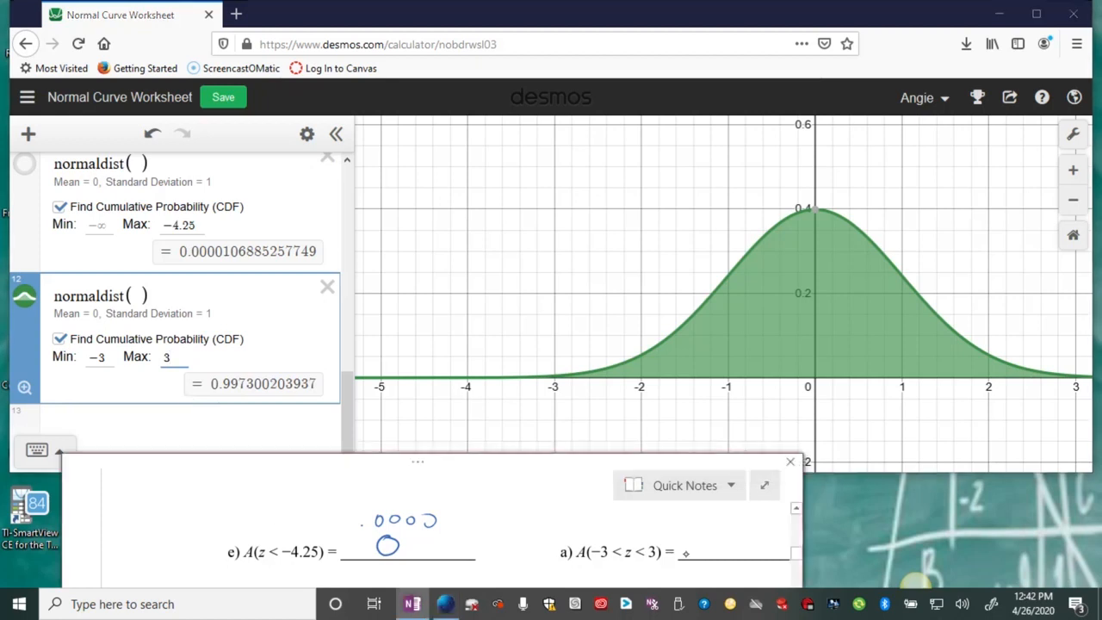
left_click_drag(707, 540, 742, 557)
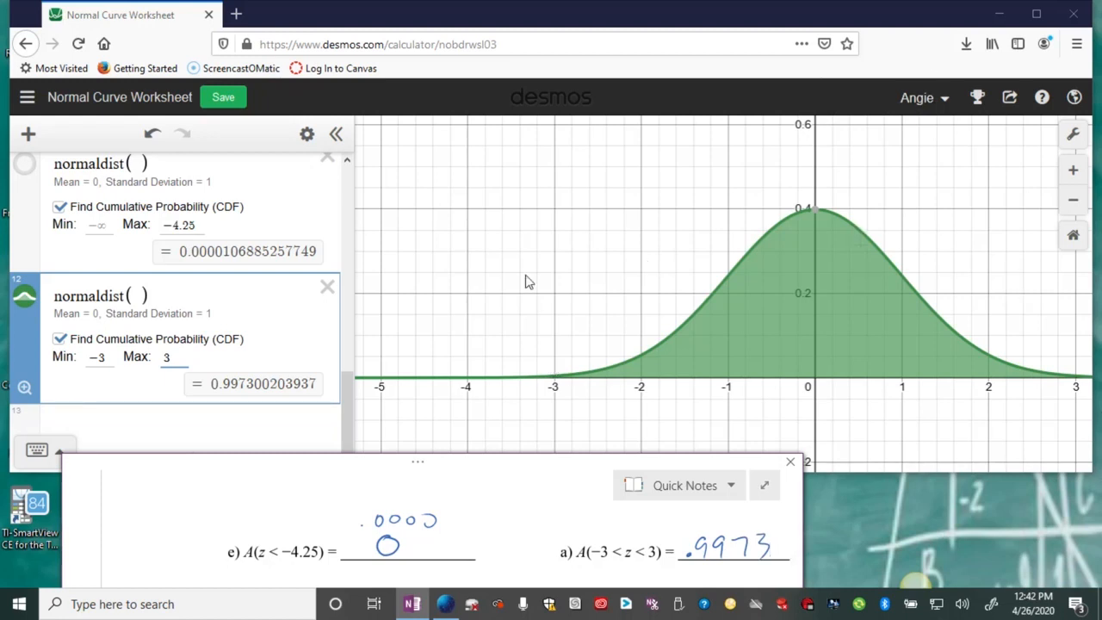
Step: Return to the Desmos expression list and briefly show the shaded area of the 0 to 1.31 normaldist expression, hiding it again
left_click(347, 161)
left_click(348, 161)
left_click(348, 162)
left_click(348, 162)
left_click(348, 162)
left_click(348, 161)
left_click(348, 162)
left_click_drag(348, 162, 347, 162)
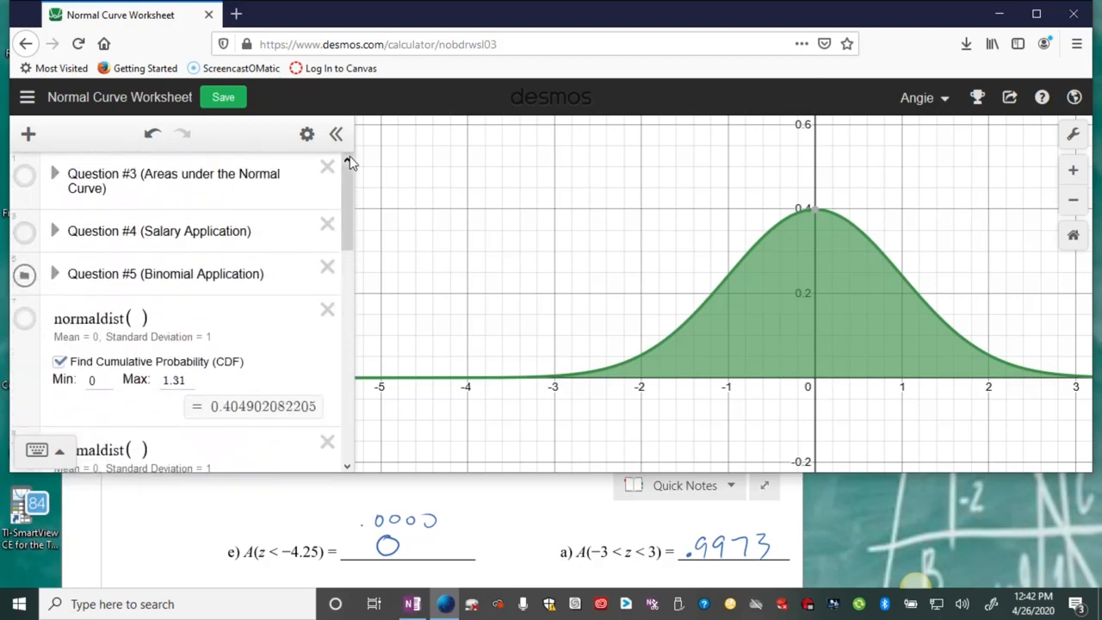
left_click(26, 320)
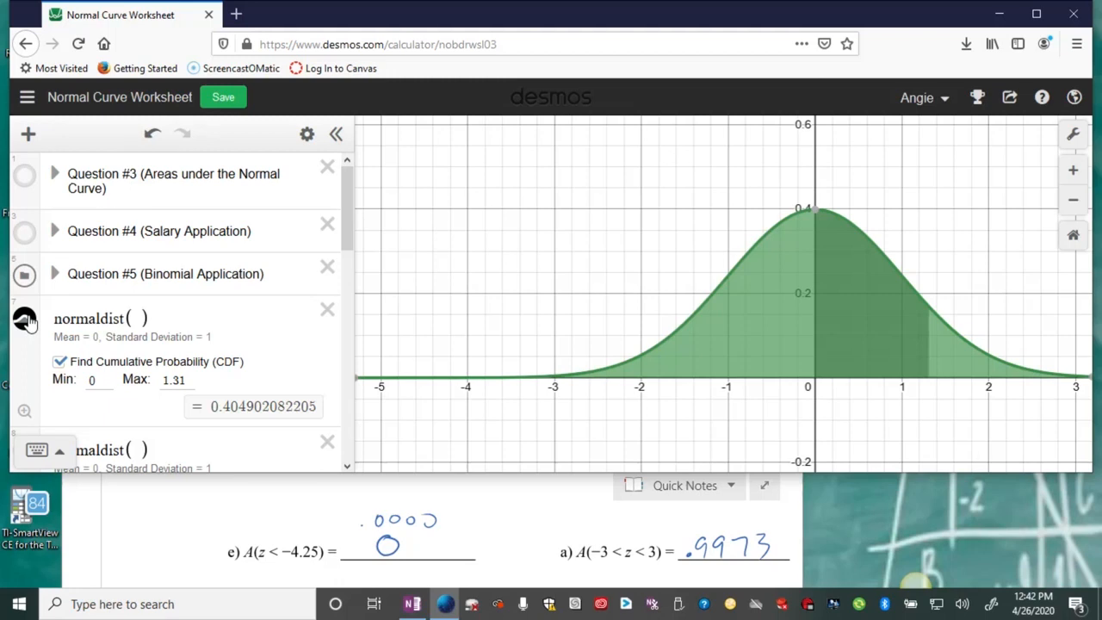
left_click(26, 319)
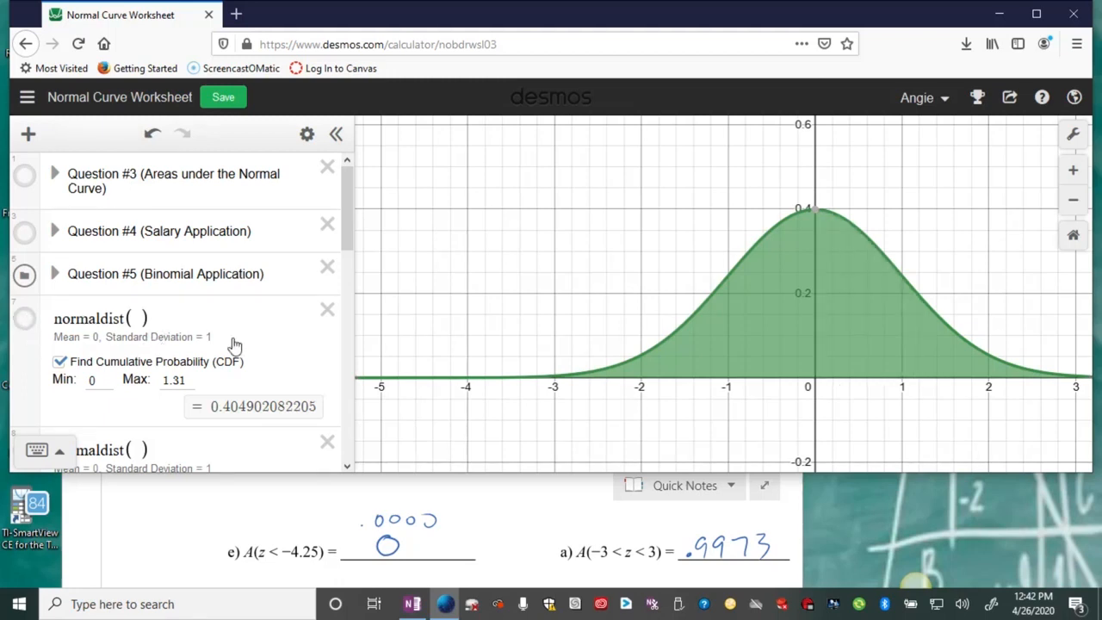
Step: Expand the Question #3 folder and move the 0 to 1.31 normaldist expression into it
left_click_drag(15, 341, 12, 366)
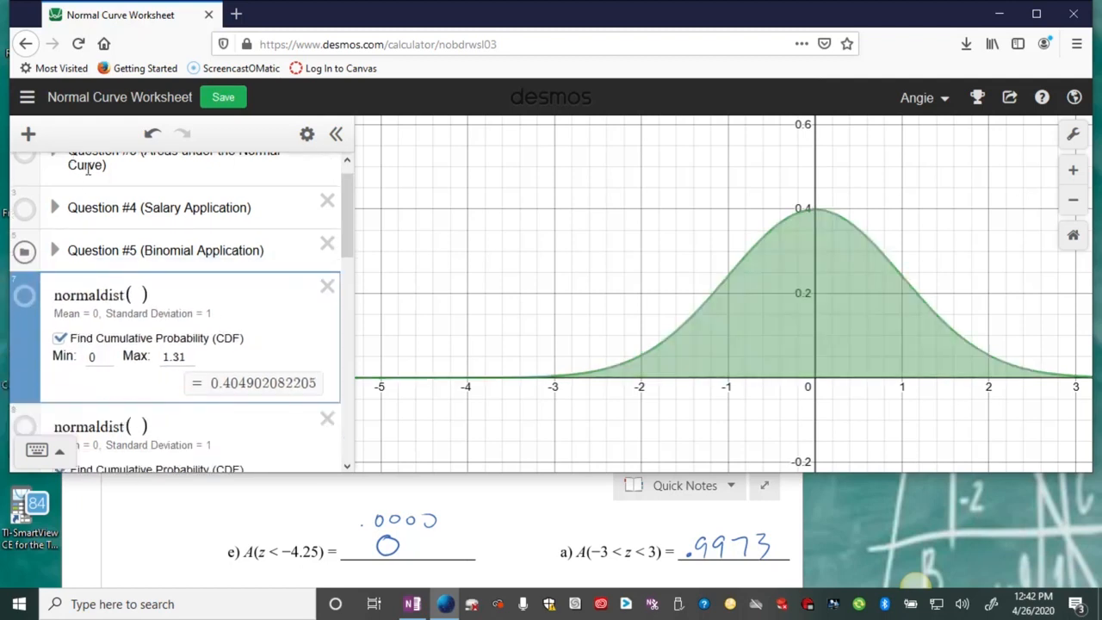
scroll(344, 214, "up", 1)
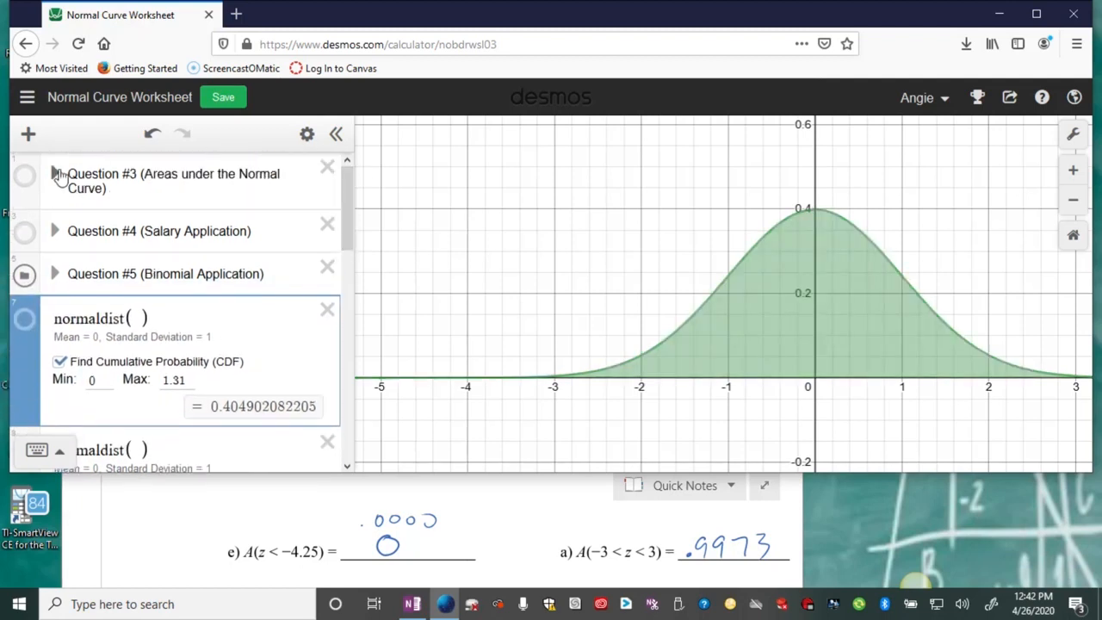
left_click(54, 174)
left_click_drag(26, 389, 93, 225)
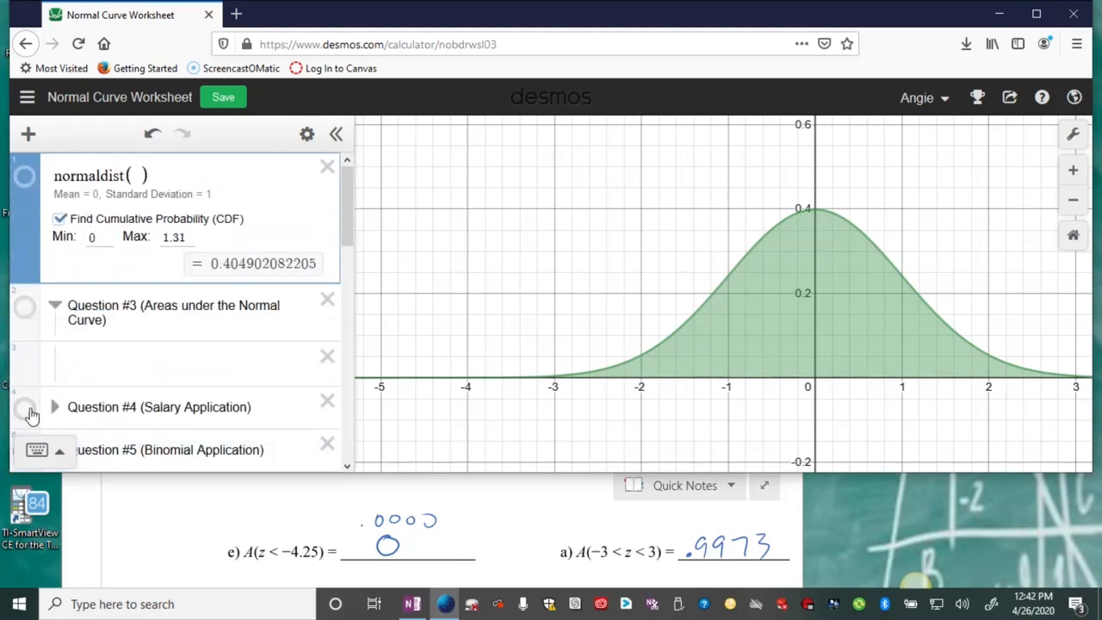
left_click_drag(25, 216, 29, 265)
Step: Move the normaldist expressions with maximum −.32 and with minimum −2.01 into the Question #3 folder
scroll(99, 412, "down", 2)
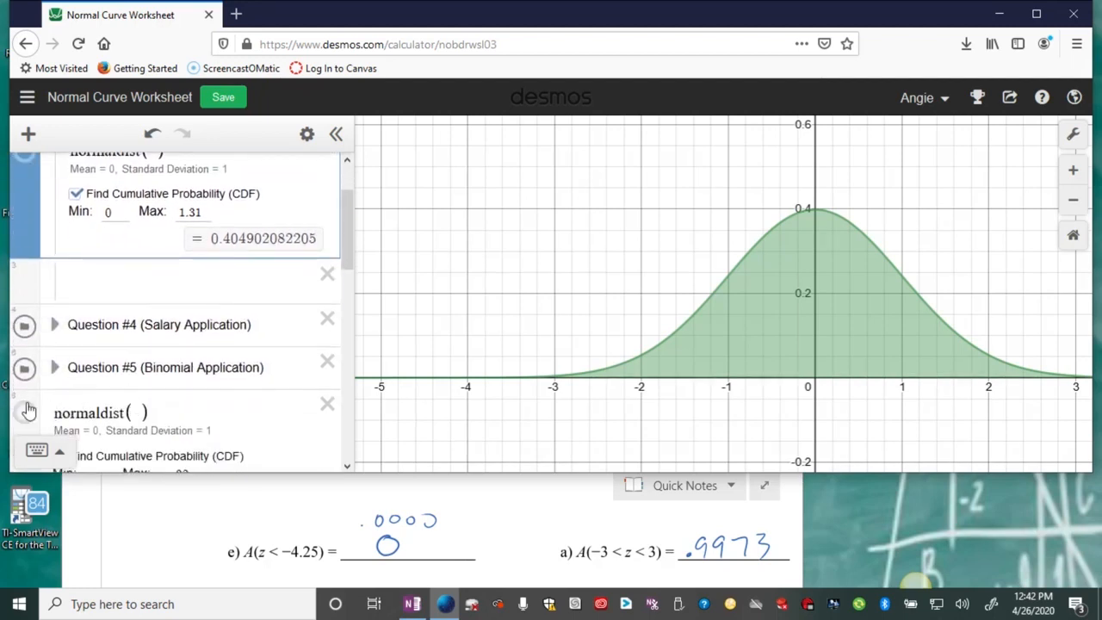
left_click_drag(28, 394, 109, 299)
scroll(143, 337, "down", 5)
left_click_drag(34, 322, 94, 200)
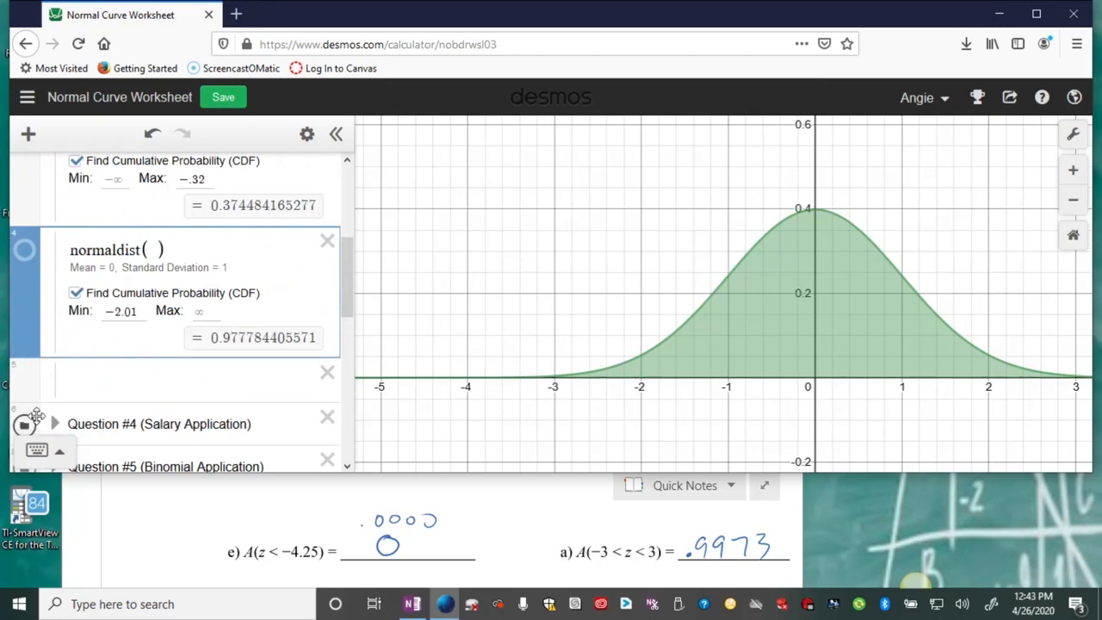
Step: Move the remaining normaldist expressions (−1.72 to 1.06, max −4.25, and −3 to 3) into the Question #3 folder
scroll(54, 396, "down", 3)
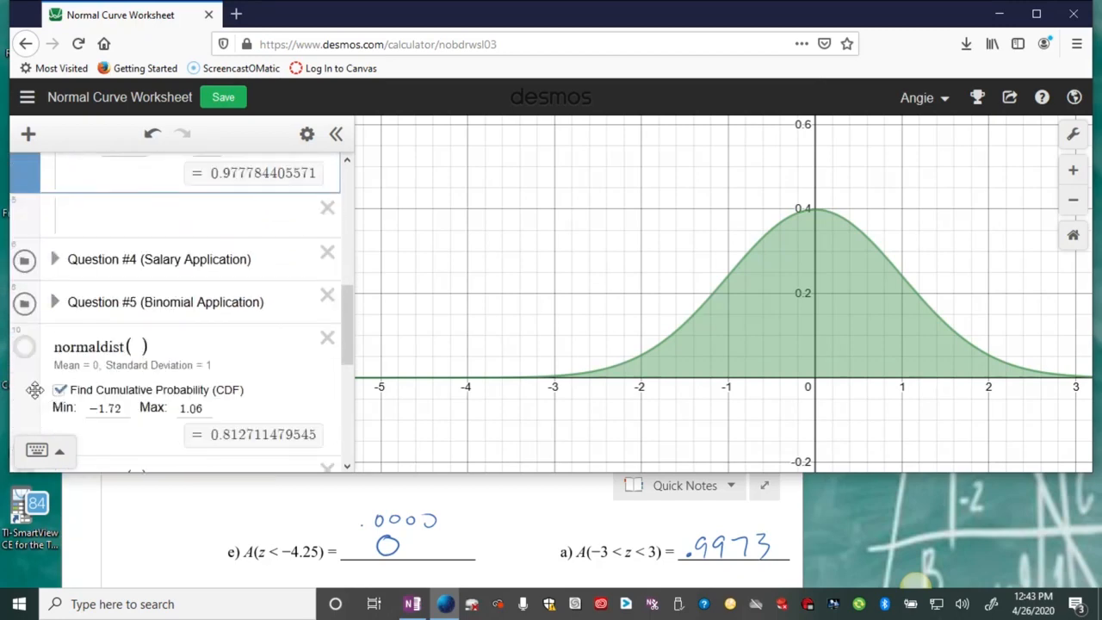
left_click_drag(35, 388, 103, 225)
scroll(177, 357, "down", 3)
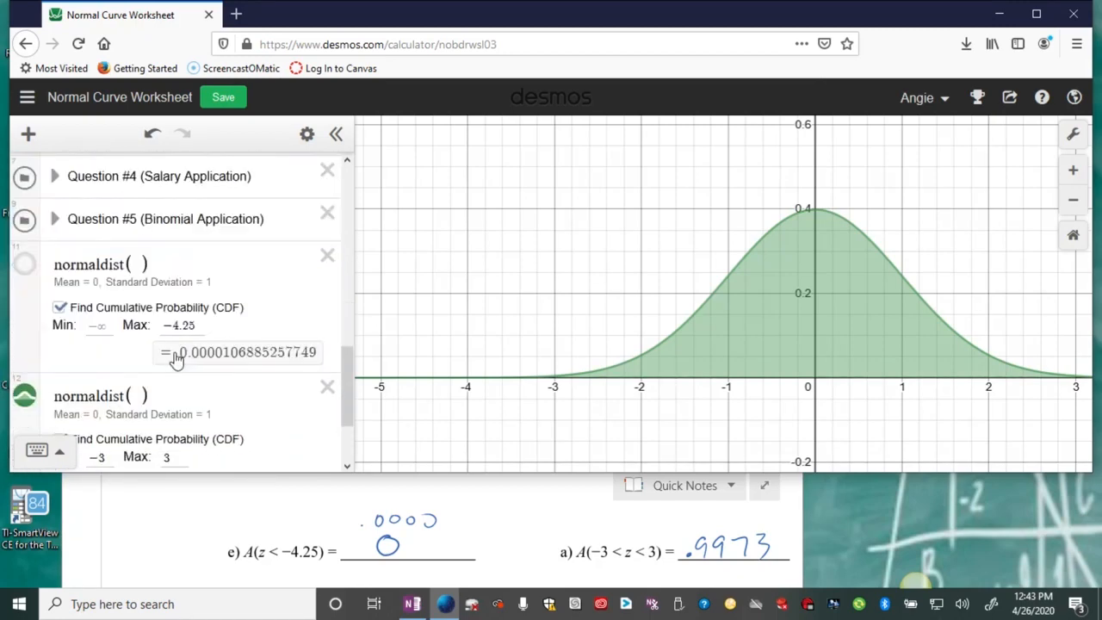
mouse_move(39, 308)
left_mouse_down()
mouse_move(68, 187)
mouse_move(105, 154)
mouse_move(86, 258)
mouse_move(86, 370)
mouse_move(99, 191)
mouse_move(112, 191)
mouse_move(119, 230)
left_mouse_up()
scroll(97, 349, "down", 3)
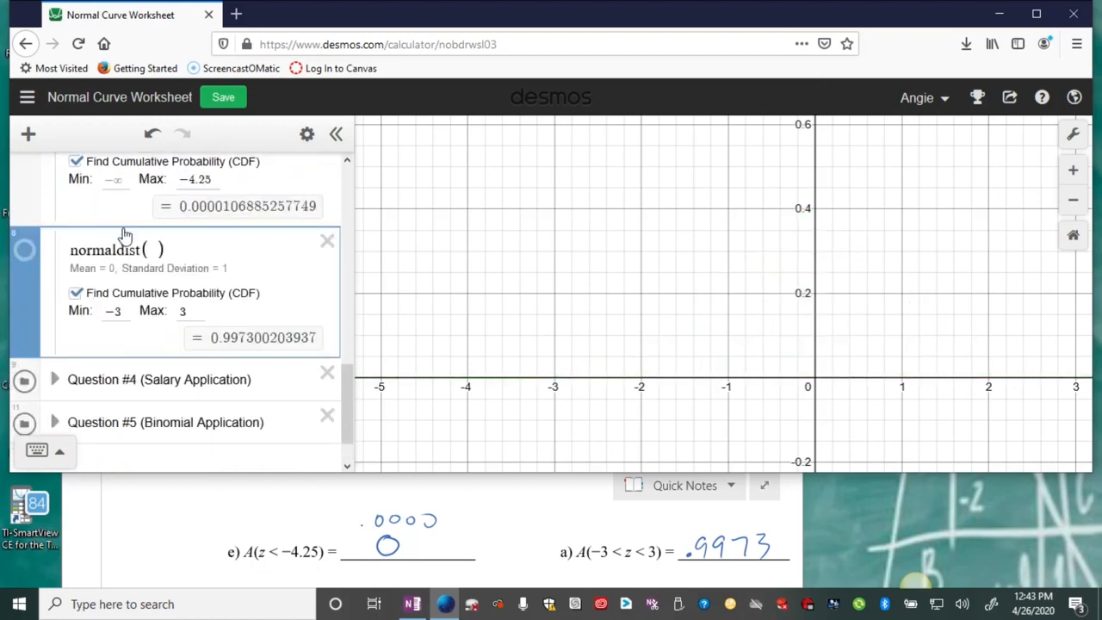
Step: Collapse the Question #3 folder, then expand the Question #4 (Salary Application) folder and select its empty expression line
scroll(211, 293, "up", 10)
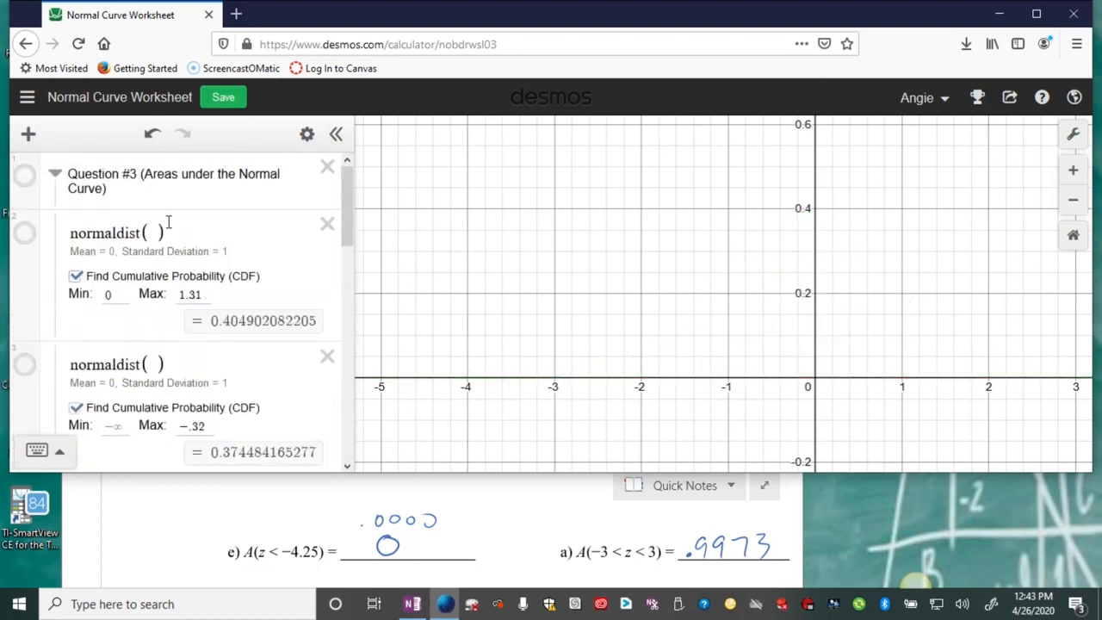
left_click(55, 176)
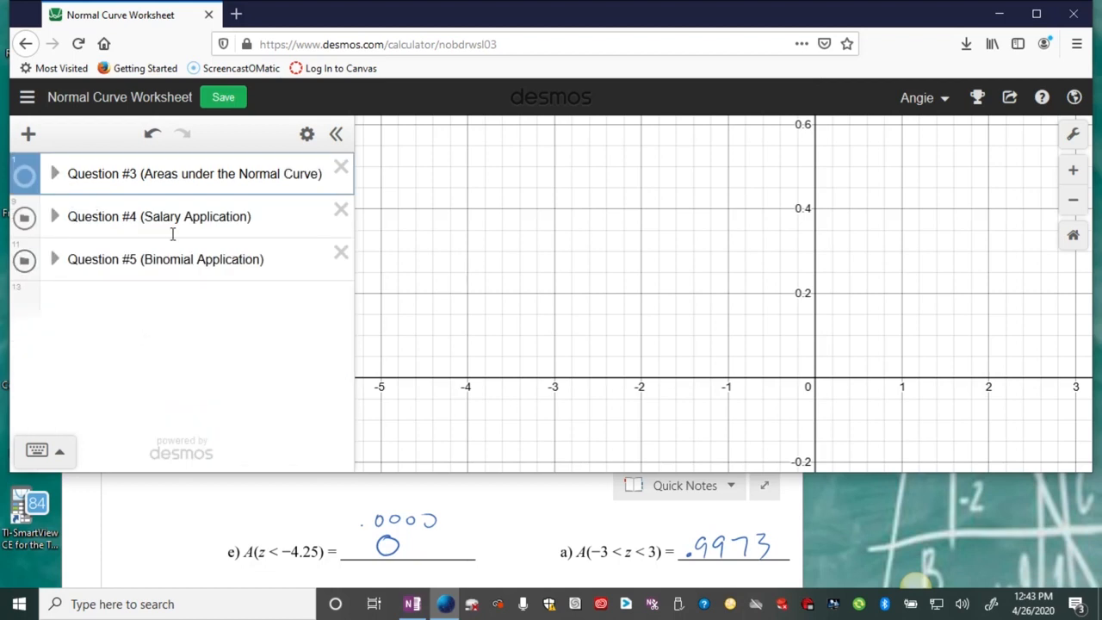
left_click(26, 219)
left_click(25, 218)
left_click(54, 216)
left_click(74, 258)
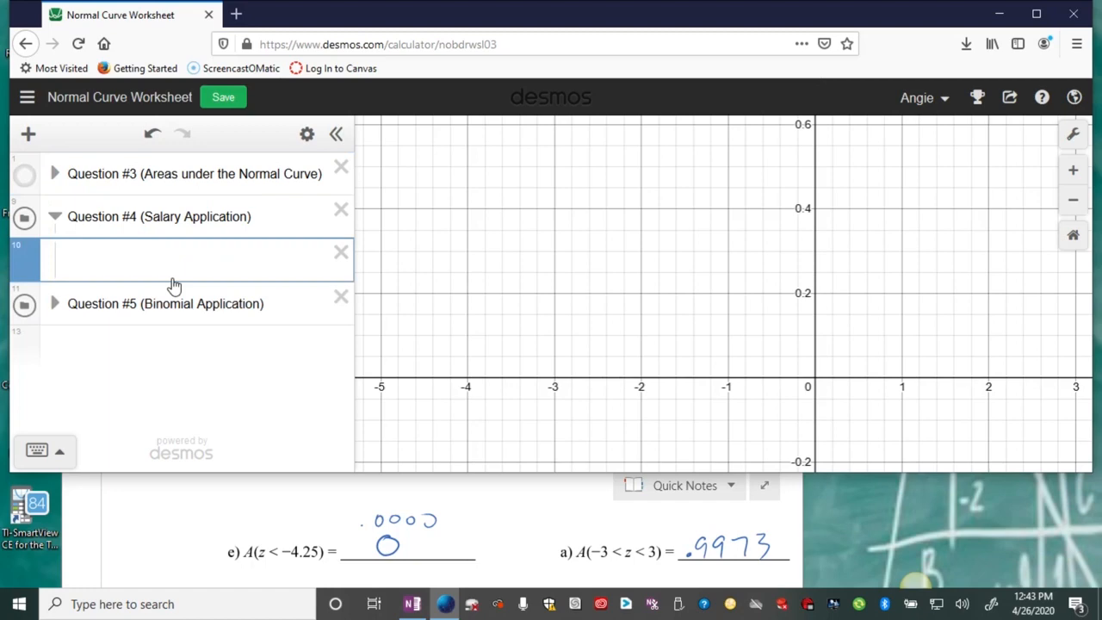
Step: Switch to the OneNote worksheet, maximize it in full page view and bring question 4 about nurse salaries into view
left_click(536, 511)
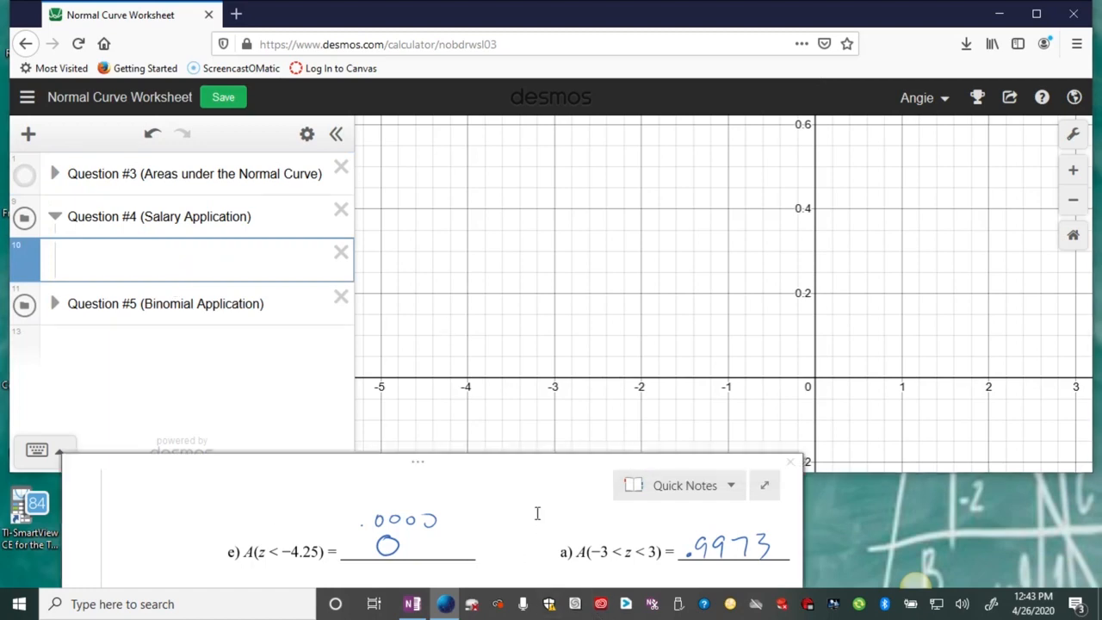
left_click(765, 488)
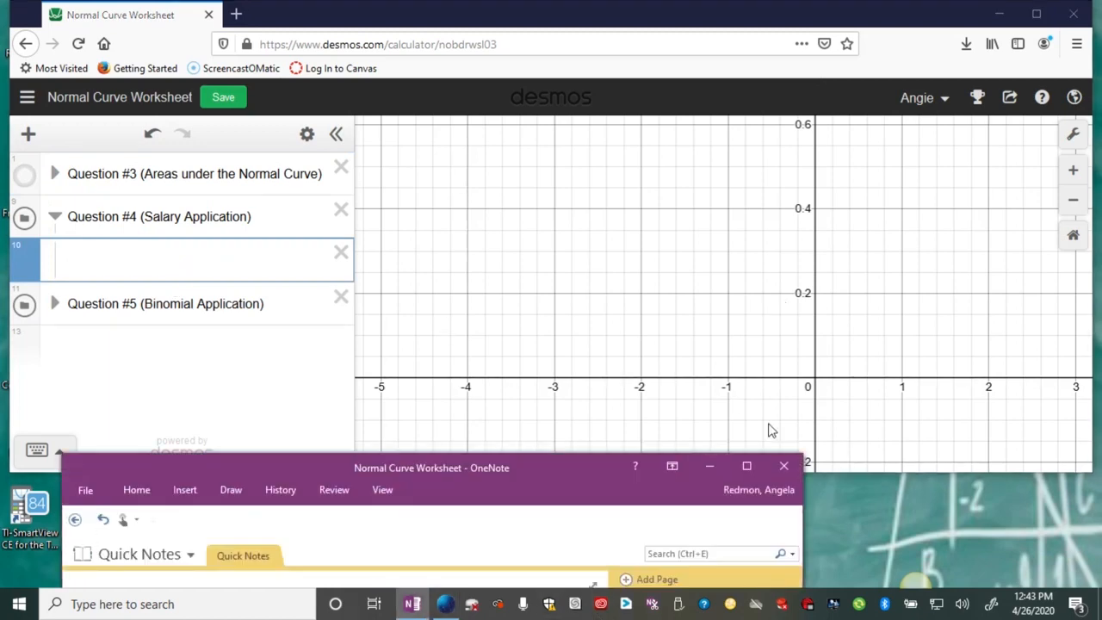
left_click(750, 462)
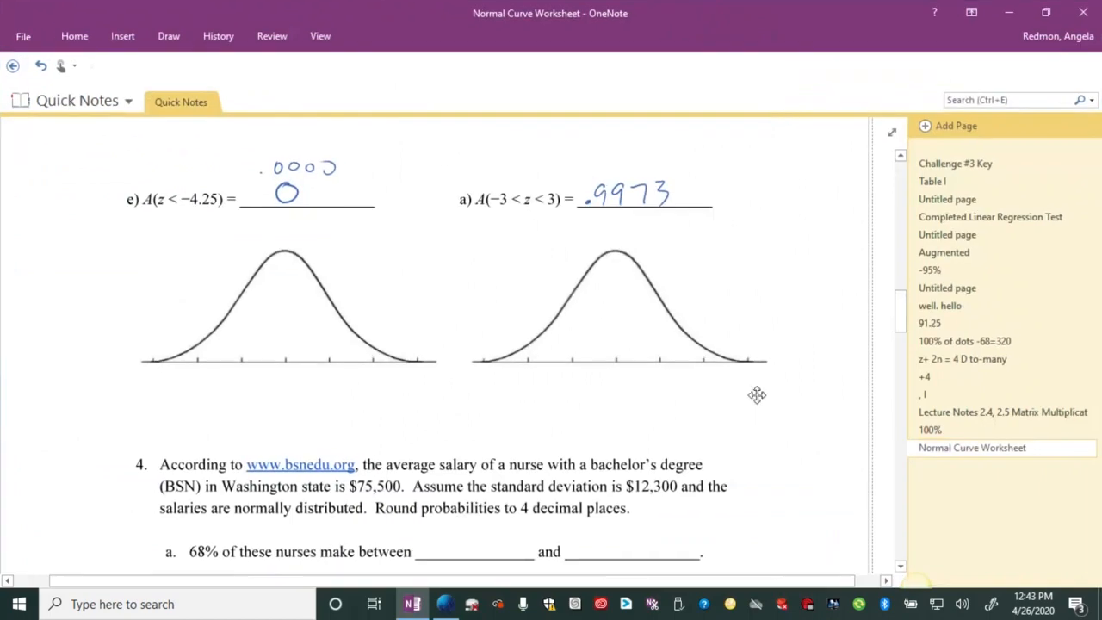
left_click(893, 131)
scroll(790, 346, "down", 2)
scroll(791, 346, "down", 5)
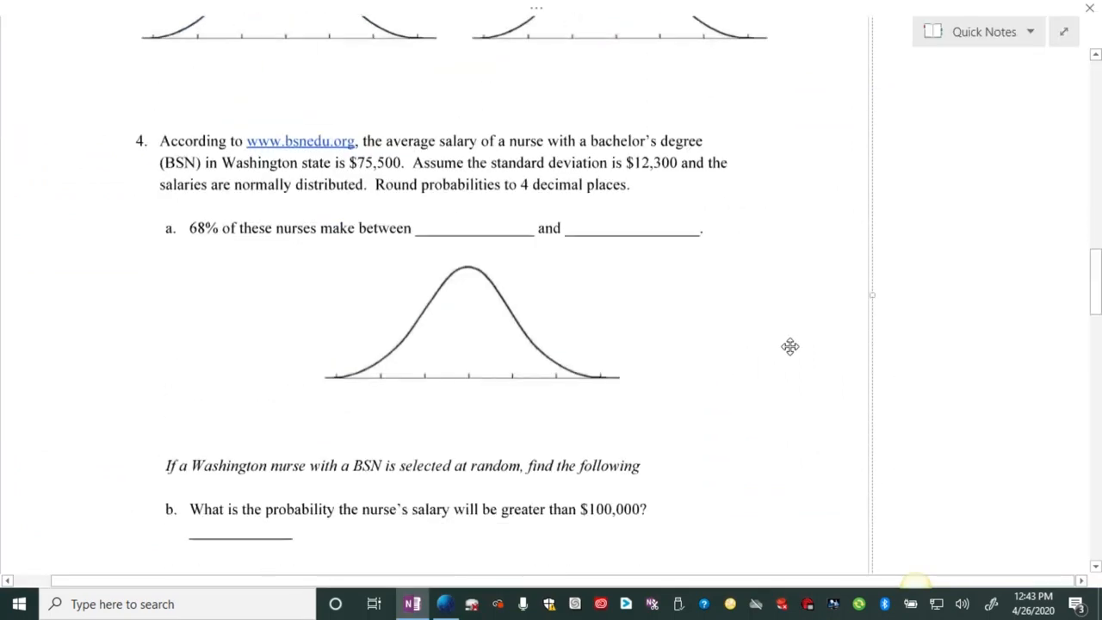
scroll(790, 347, "down", 1)
scroll(790, 346, "up", 1)
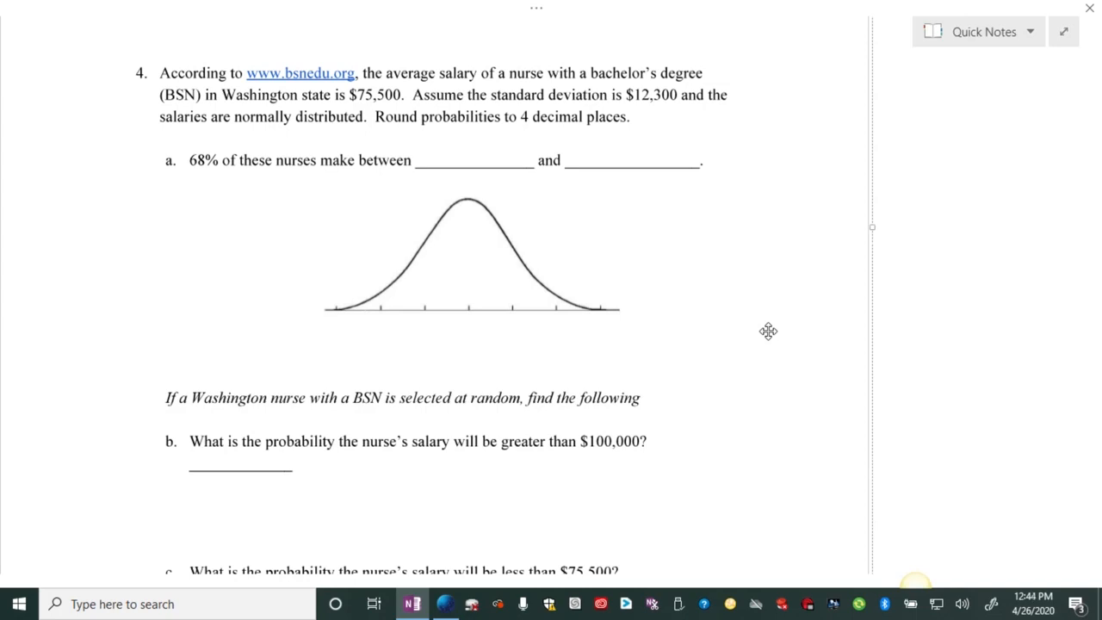
Step: Handwrite x̄ = 75,500 and s = 12,300 beside question 4a's curve and label the curve's centre 75500
left_click_drag(158, 210, 147, 223)
left_click_drag(146, 201, 160, 201)
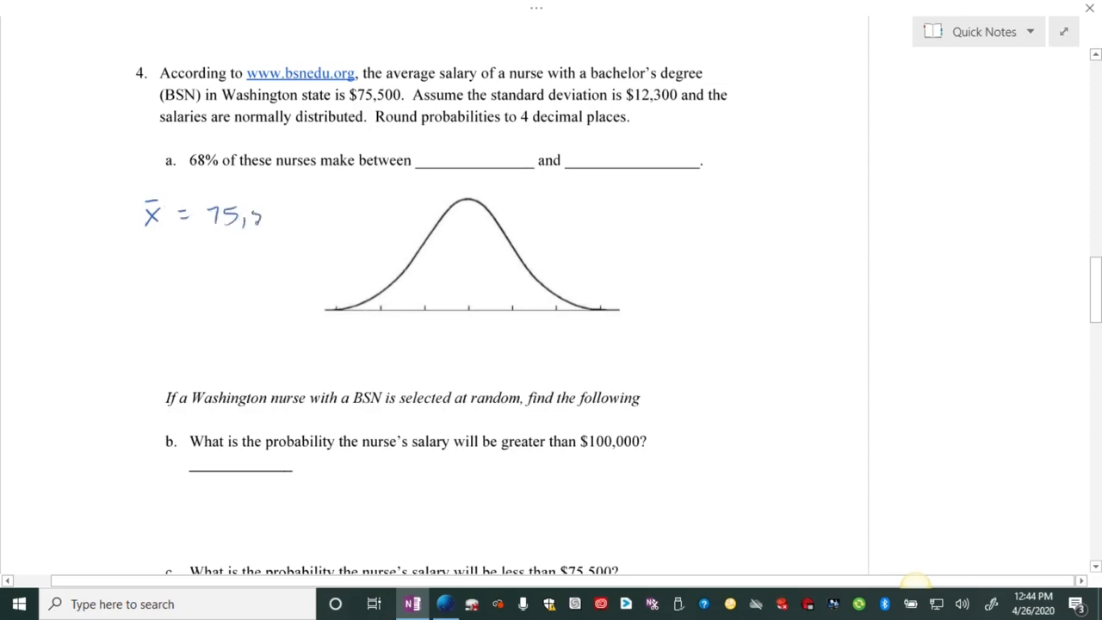
left_click_drag(269, 211, 269, 212)
left_click_drag(287, 214, 284, 218)
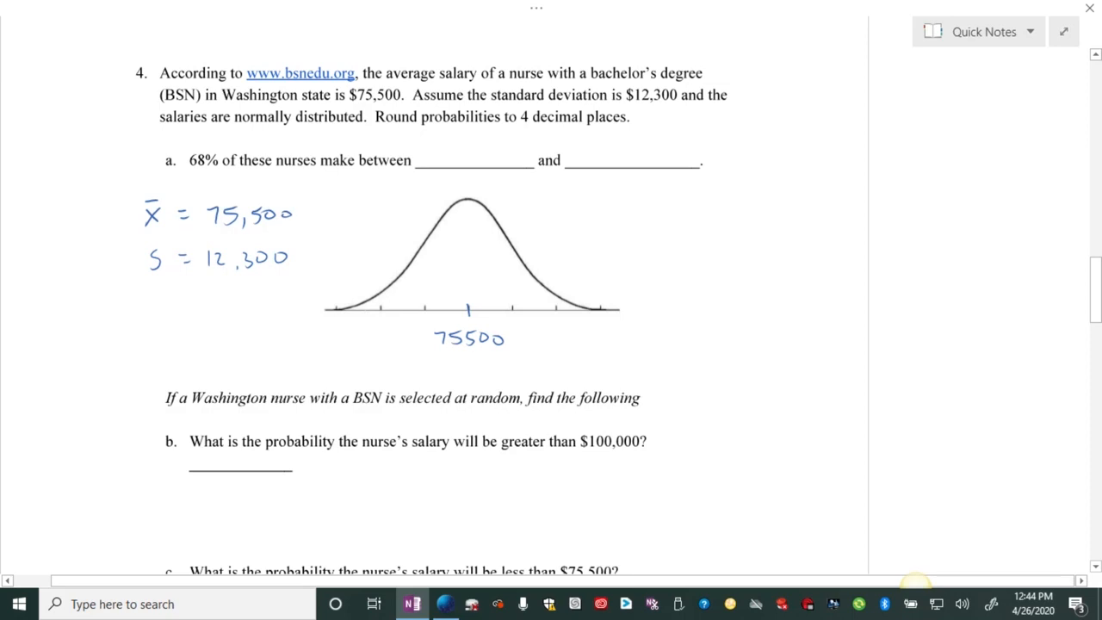
Step: Handwrite 68-95-99.7 beside question 4, circle 68% in part a, and note ±1 under the 68
mouse_move(24, 111)
left_mouse_down()
mouse_move(31, 130)
mouse_move(50, 105)
left_mouse_up()
left_click_drag(60, 115, 87, 112)
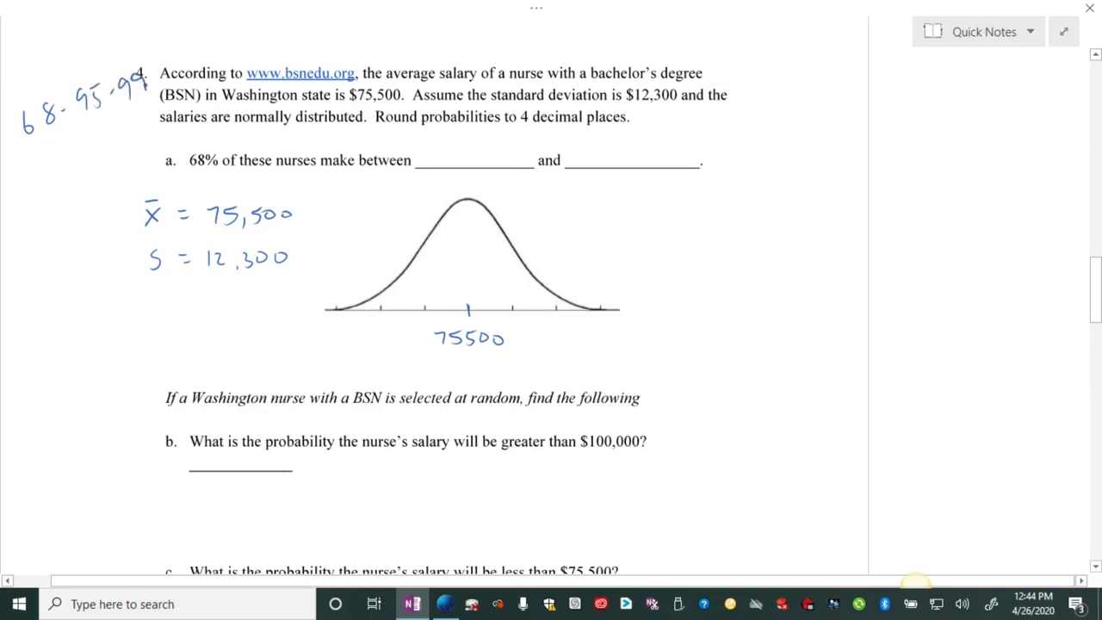
mouse_move(226, 153)
left_mouse_down()
mouse_move(183, 160)
mouse_move(229, 146)
left_mouse_up()
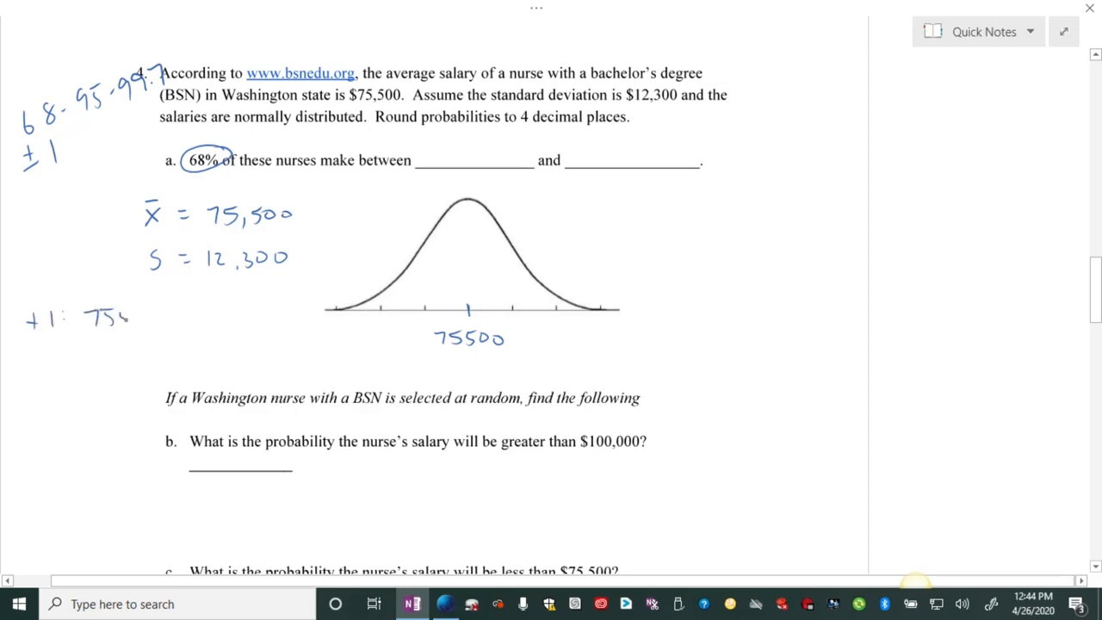
Step: Handwrite the one-standard-deviation calculations +1: 75500 + 12300 and −1: 75500 − 12300 below the mean and standard deviation
mouse_move(141, 310)
left_mouse_down()
mouse_move(224, 323)
mouse_move(278, 310)
left_mouse_up()
left_click(186, 316)
left_click(265, 313)
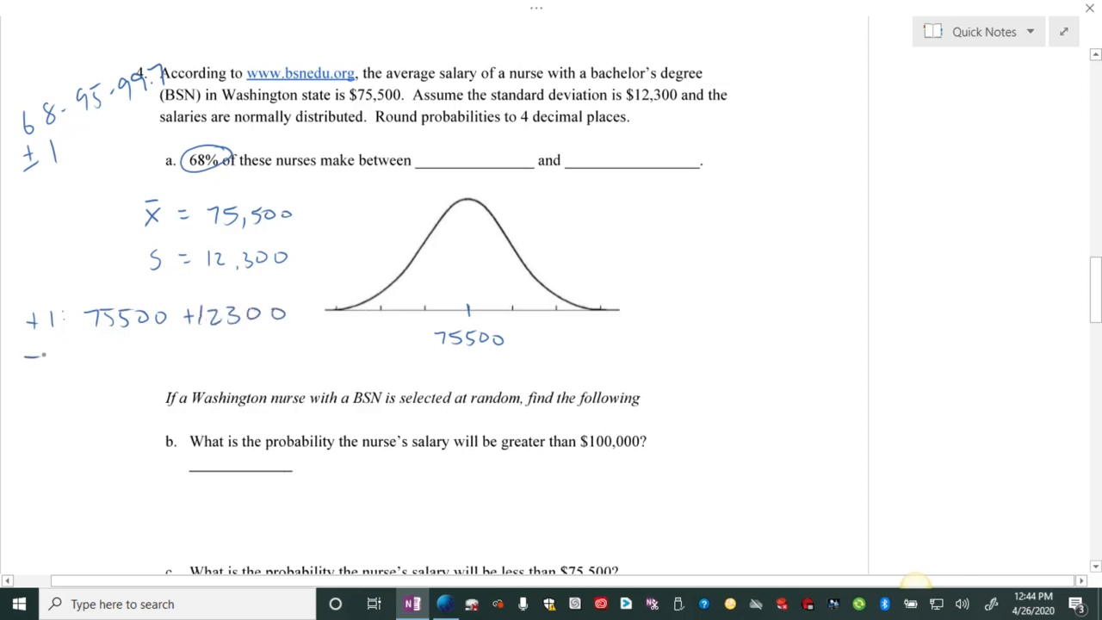
left_click_drag(113, 350, 112, 365)
mouse_move(115, 347)
left_mouse_down()
mouse_move(127, 346)
mouse_move(130, 366)
mouse_move(160, 364)
left_mouse_up()
mouse_move(175, 351)
left_mouse_down()
mouse_move(247, 365)
mouse_move(296, 352)
left_mouse_up()
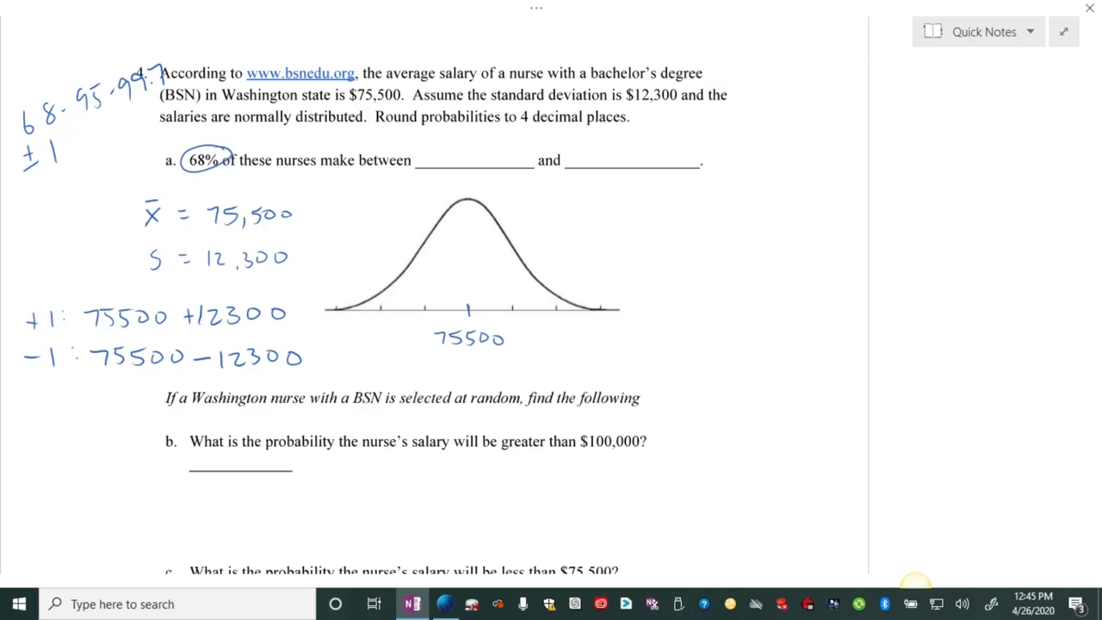
Step: Handwrite $63200 and $87800 in the two blanks of question 4a
mouse_move(428, 145)
left_mouse_down()
mouse_move(421, 159)
mouse_move(485, 161)
mouse_move(488, 149)
left_mouse_up()
mouse_move(508, 146)
left_mouse_down()
mouse_move(500, 152)
mouse_move(508, 147)
left_mouse_up()
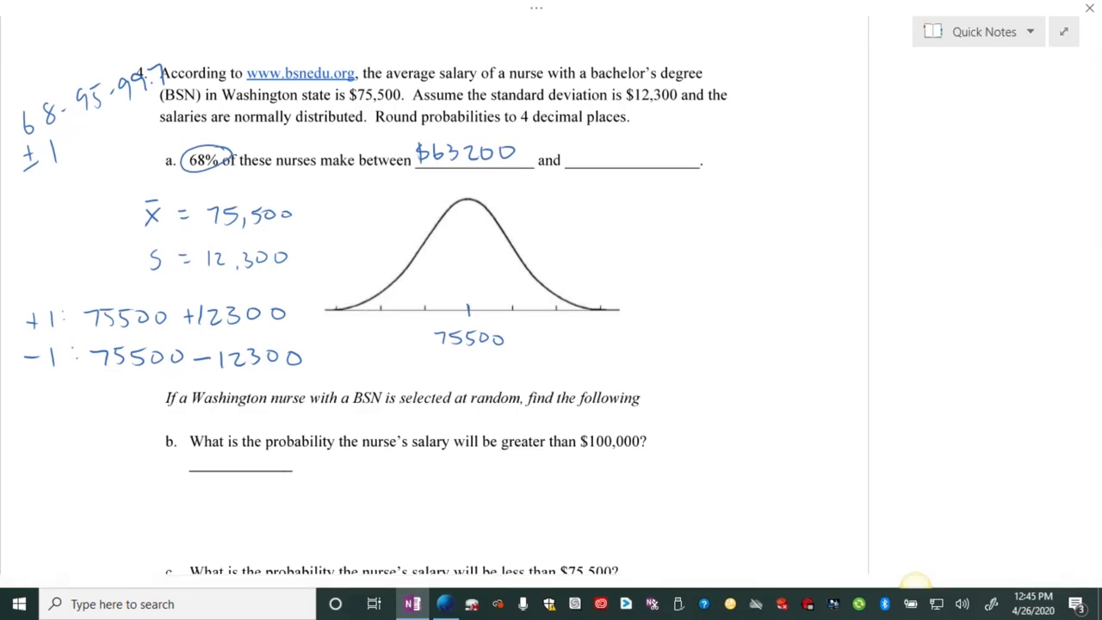
mouse_move(593, 145)
left_mouse_down()
mouse_move(582, 160)
mouse_move(613, 145)
mouse_move(693, 146)
left_mouse_up()
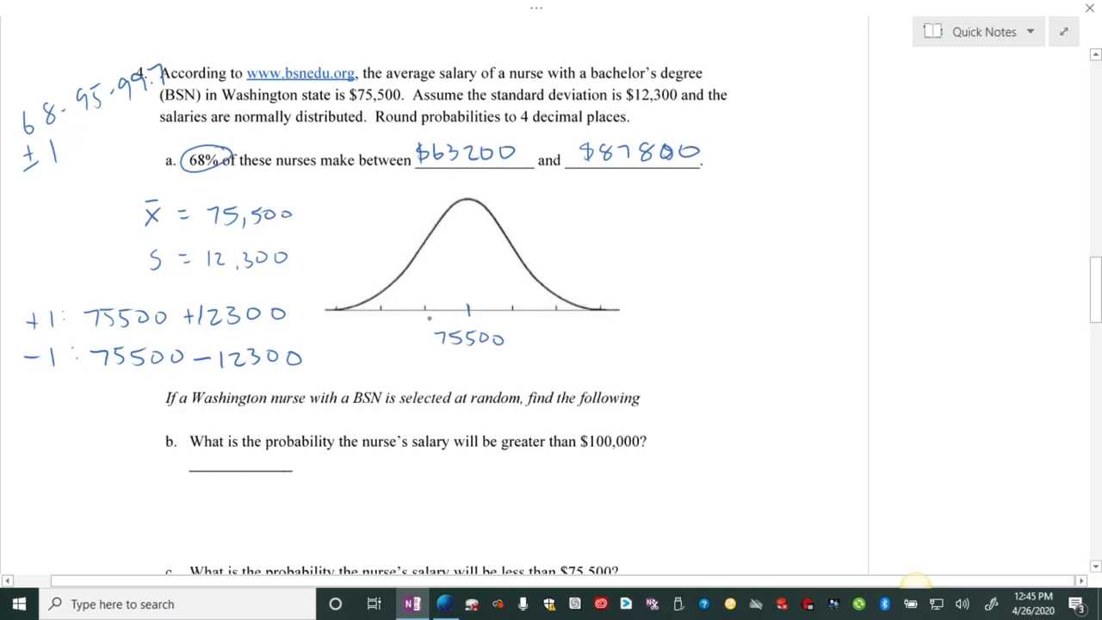
Step: Draw arrows from the tick marks either side of the curve's mean and label them 63200 and 87800
left_click_drag(412, 328, 429, 330)
mouse_move(387, 368)
left_mouse_down()
mouse_move(389, 377)
mouse_move(412, 362)
left_mouse_up()
left_click_drag(417, 351, 416, 352)
left_click_drag(514, 312, 520, 339)
left_click_drag(539, 370, 572, 348)
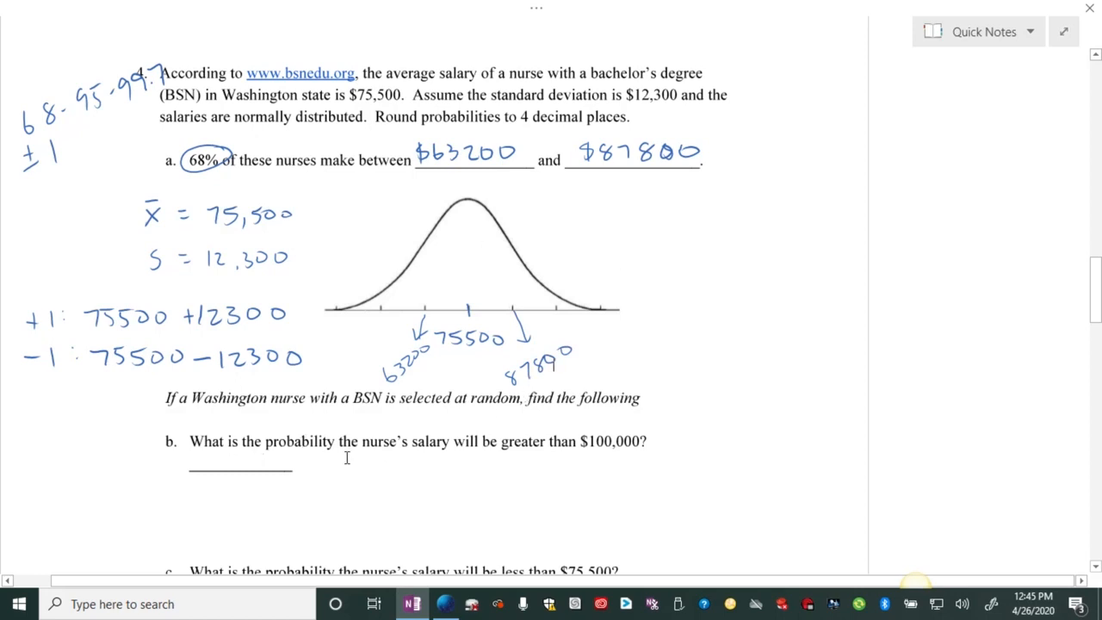
Step: Restore the OneNote window to its smaller size over Desmos in full page view, with question 4b in view
scroll(434, 464, "down", 3)
scroll(438, 461, "up", 3)
left_click(1066, 32)
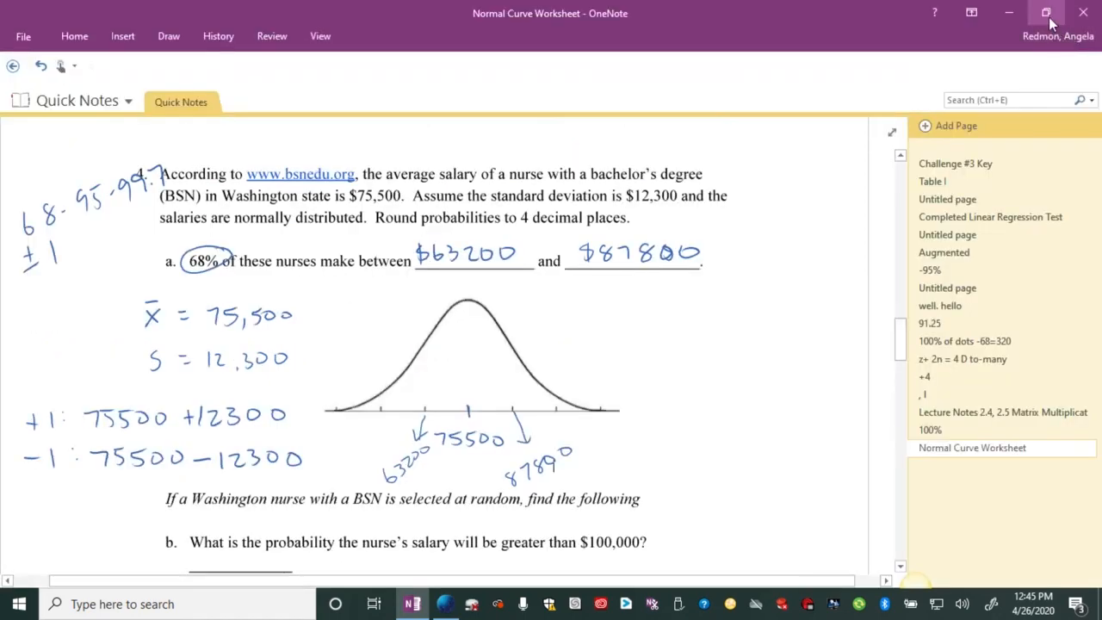
left_click(1047, 12)
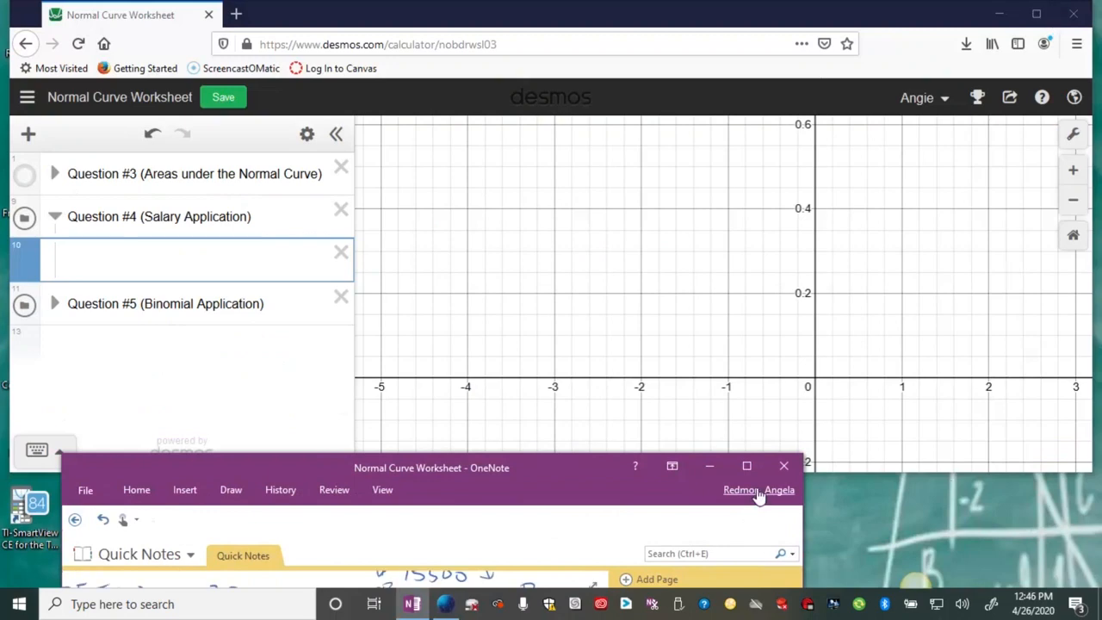
left_click(600, 586)
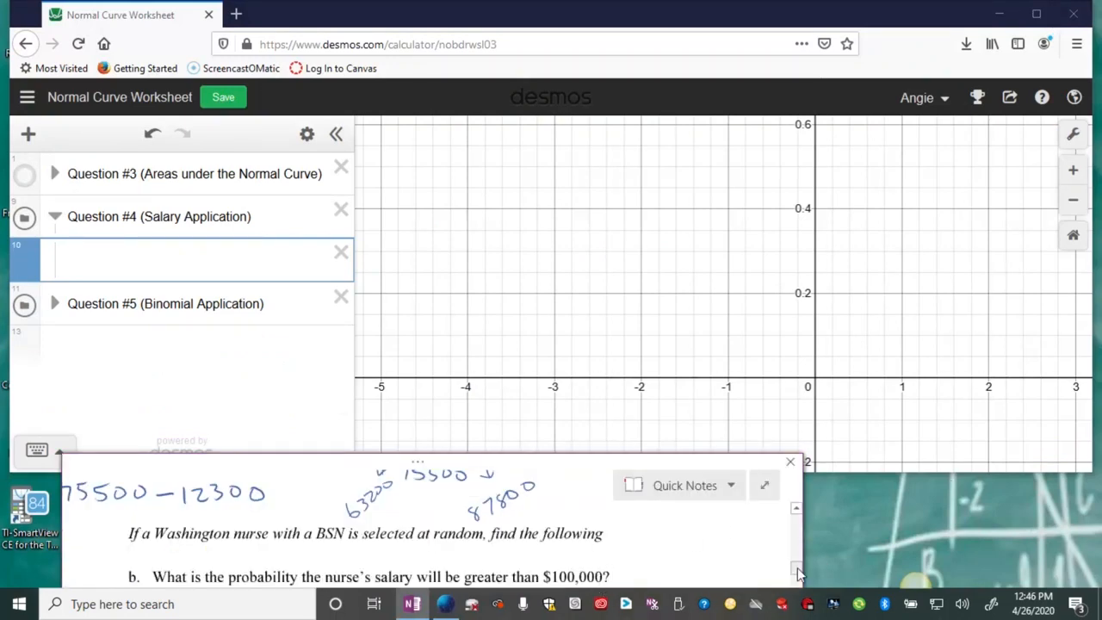
Step: Switch to Desmos and enter normaldist(75500,12300) in the empty expression under the Question #4 folder
left_click(98, 254)
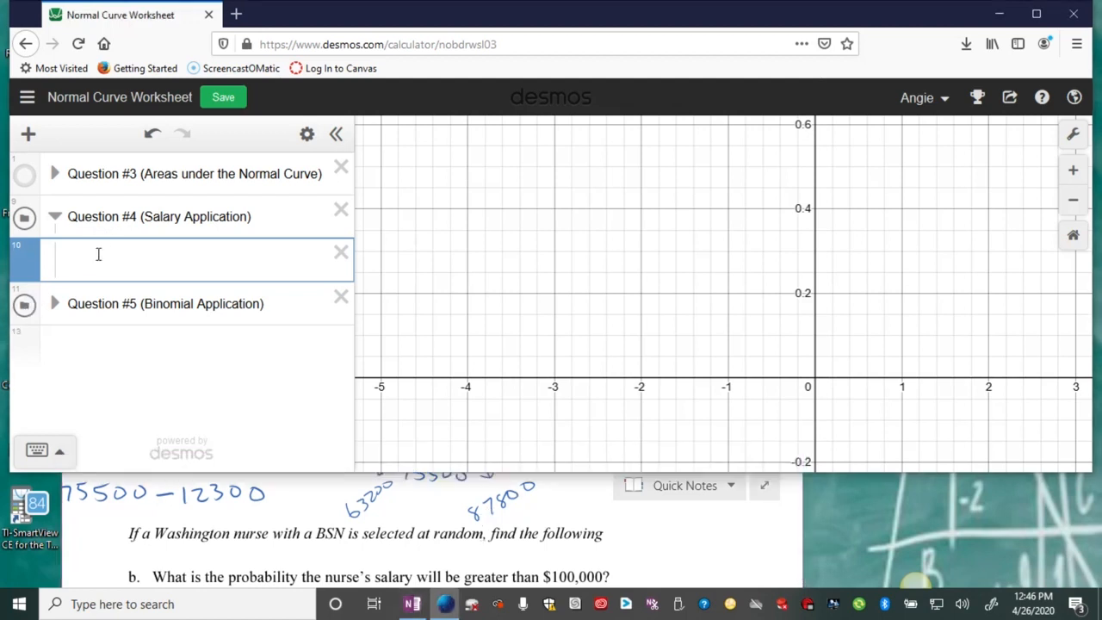
type("nor")
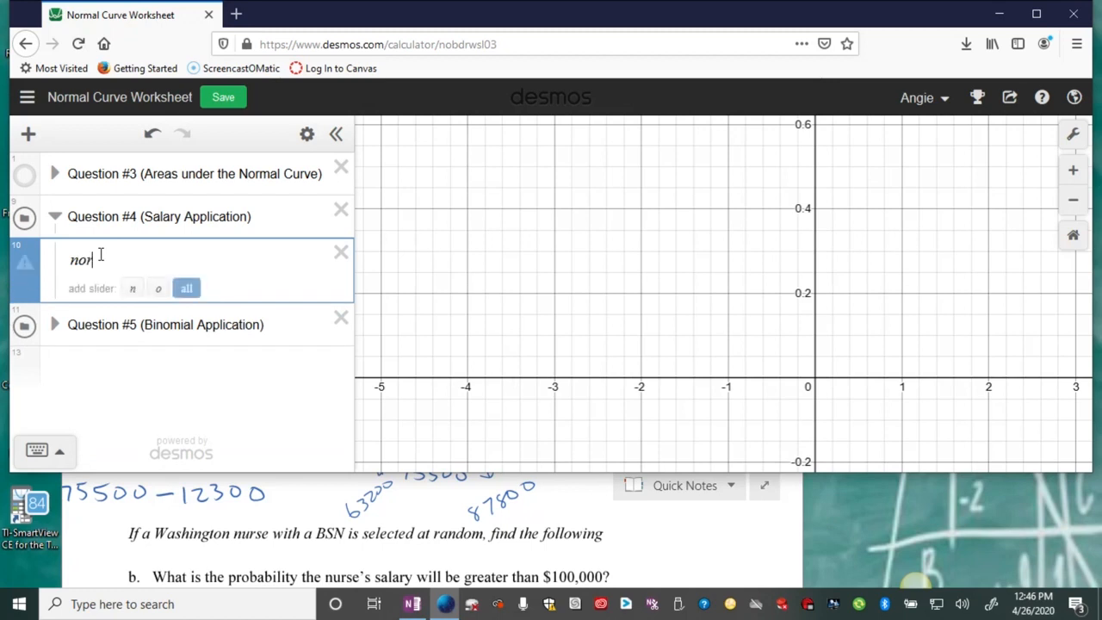
type("maldist(")
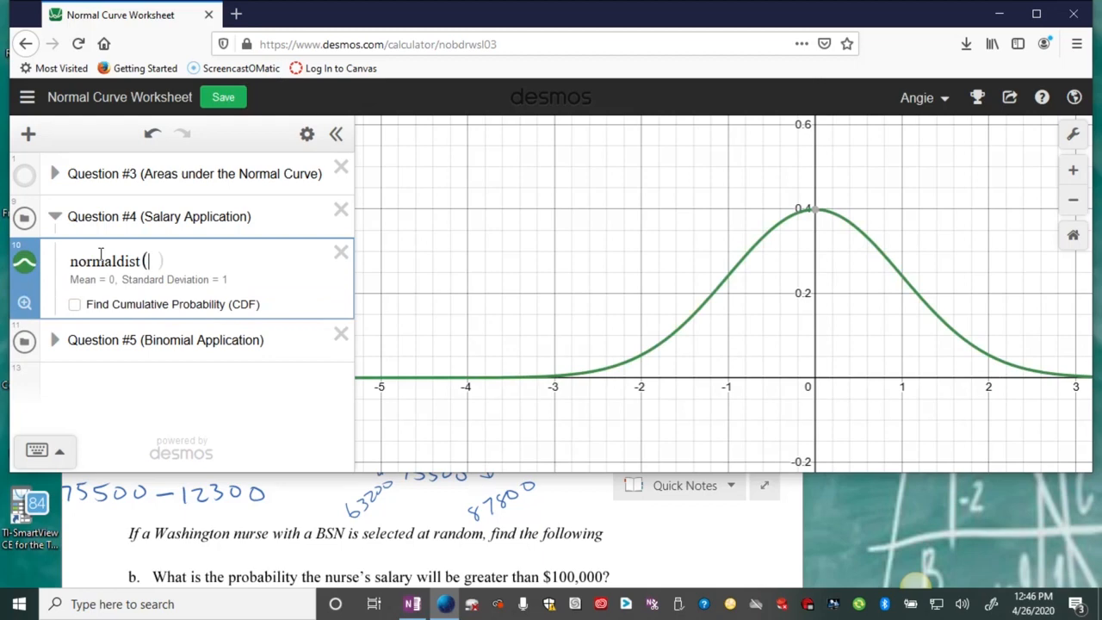
type("7550")
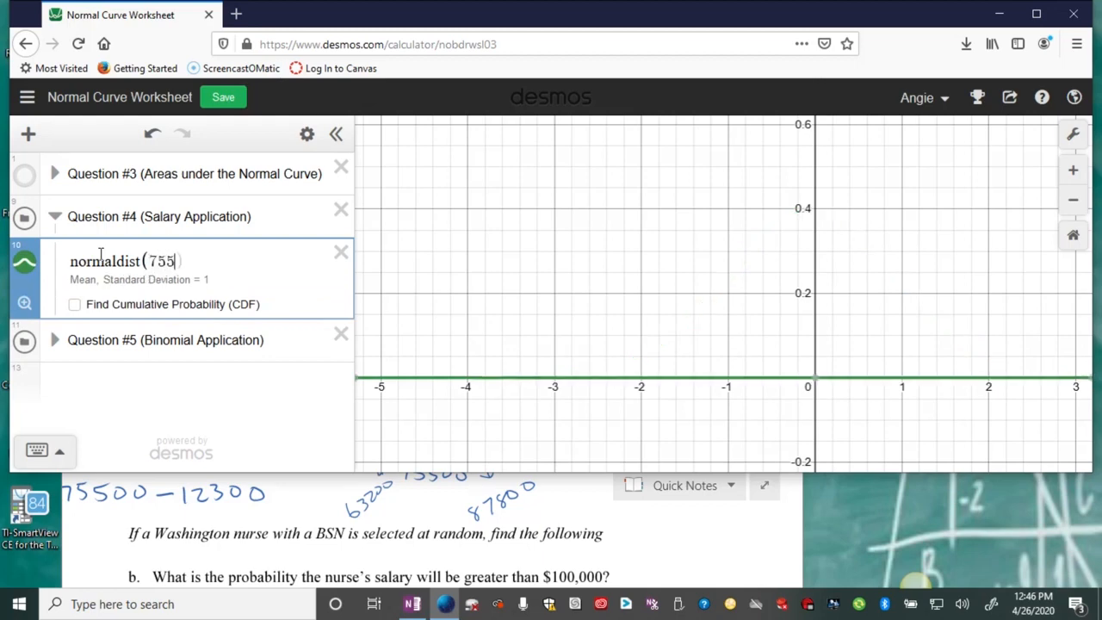
type("0,")
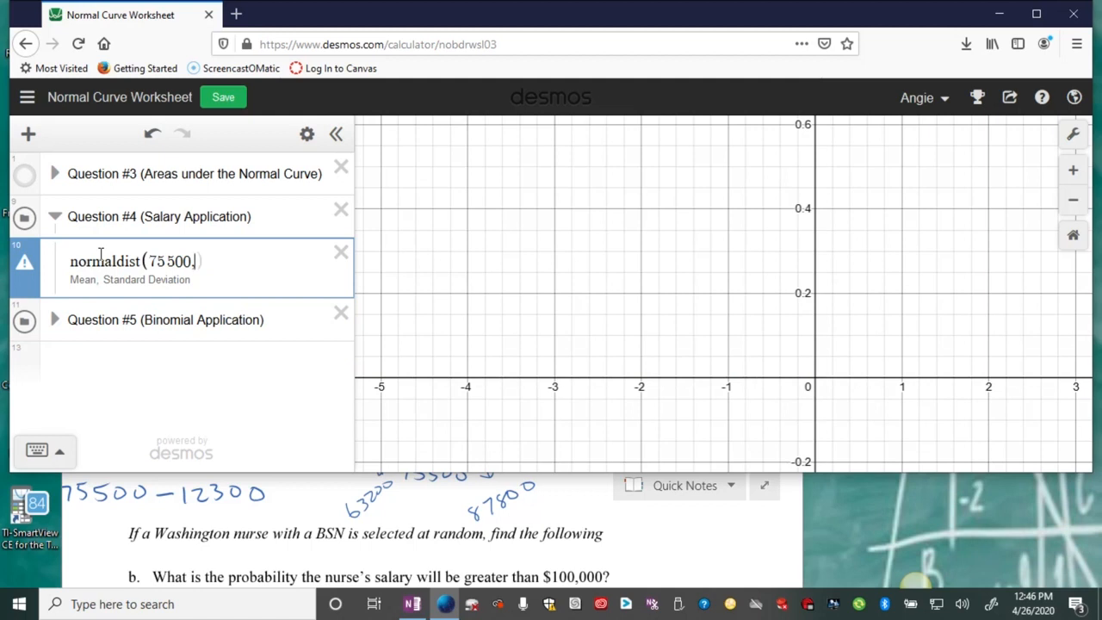
type("12300")
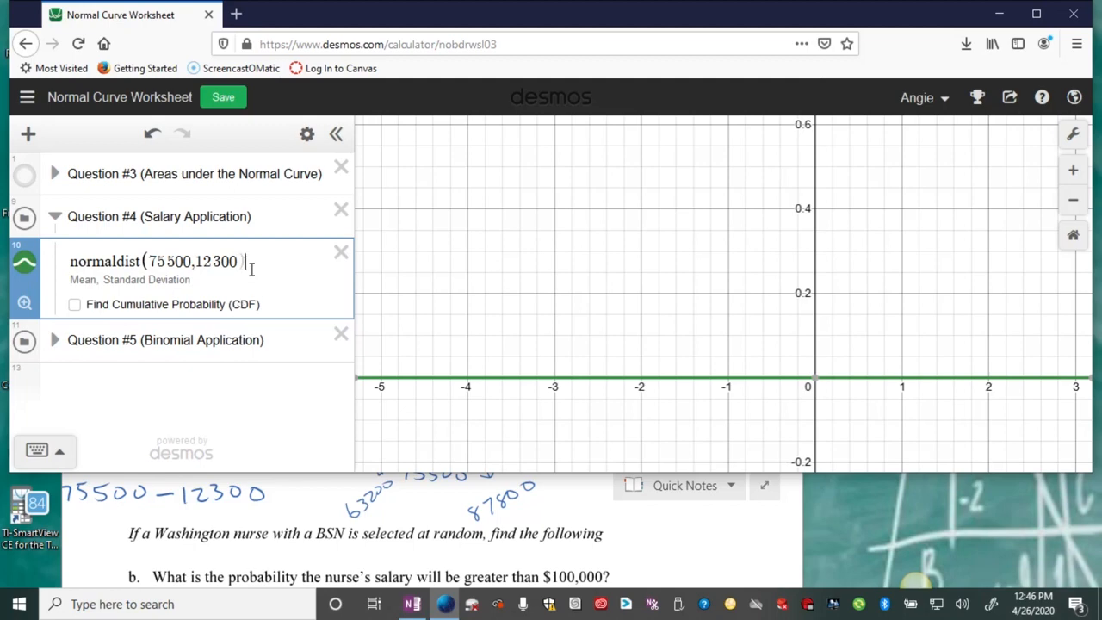
Step: Turn on cumulative probability for the salary distribution, fit the graph to the curve, and set the minimum to 100000
left_click(76, 307)
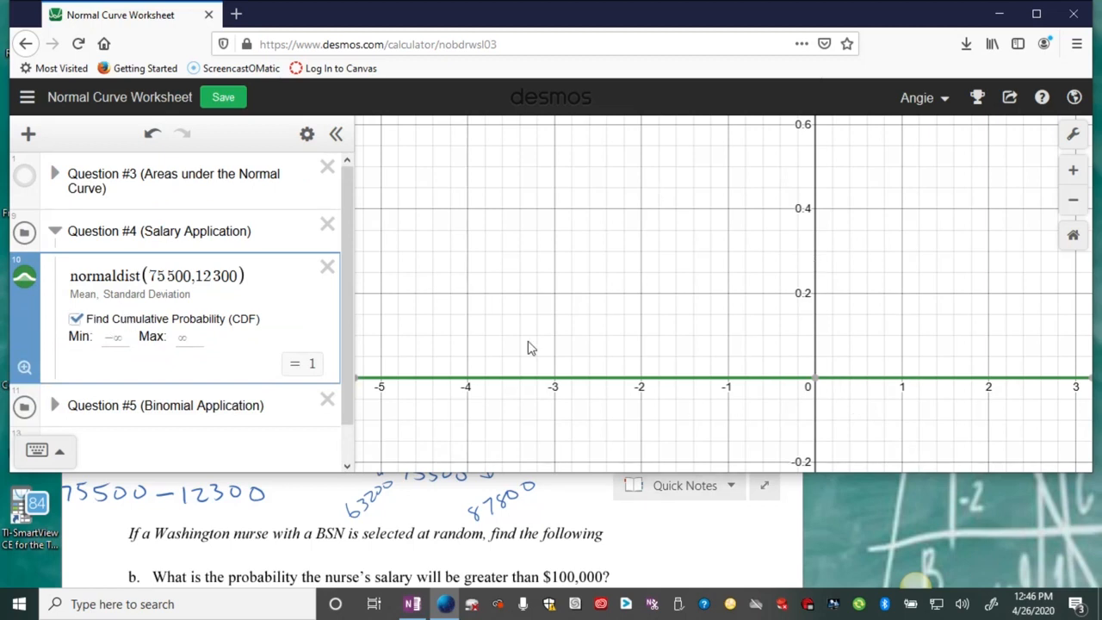
left_click(25, 370)
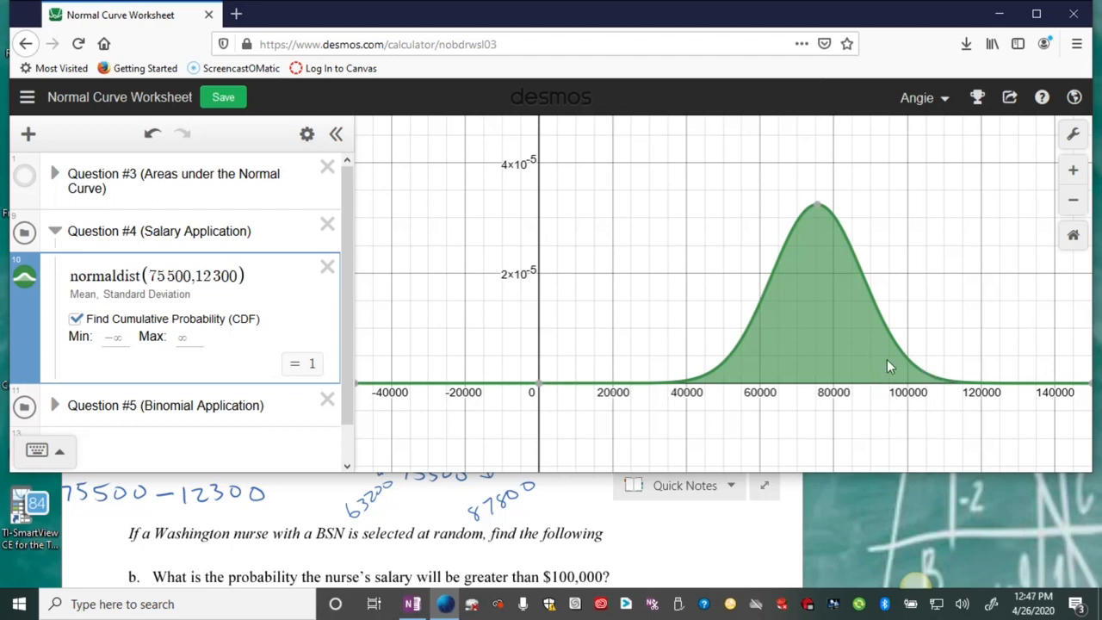
left_click(121, 338)
type("100000")
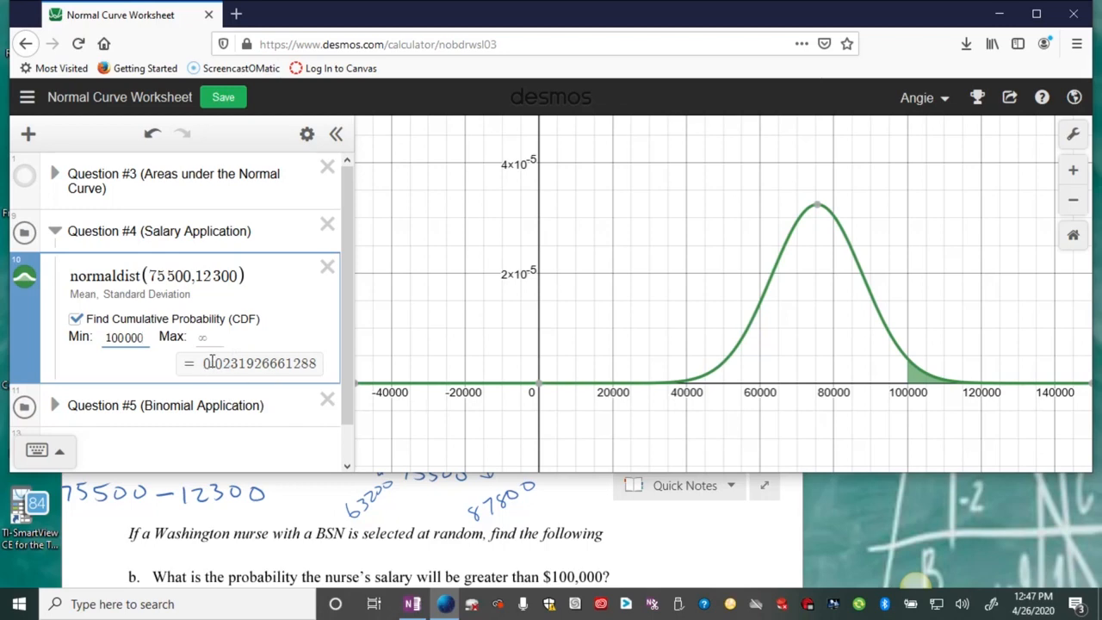
Step: Switch to OneNote and handwrite .0232 and 2.32% as the answer to question 4b
left_click(639, 571)
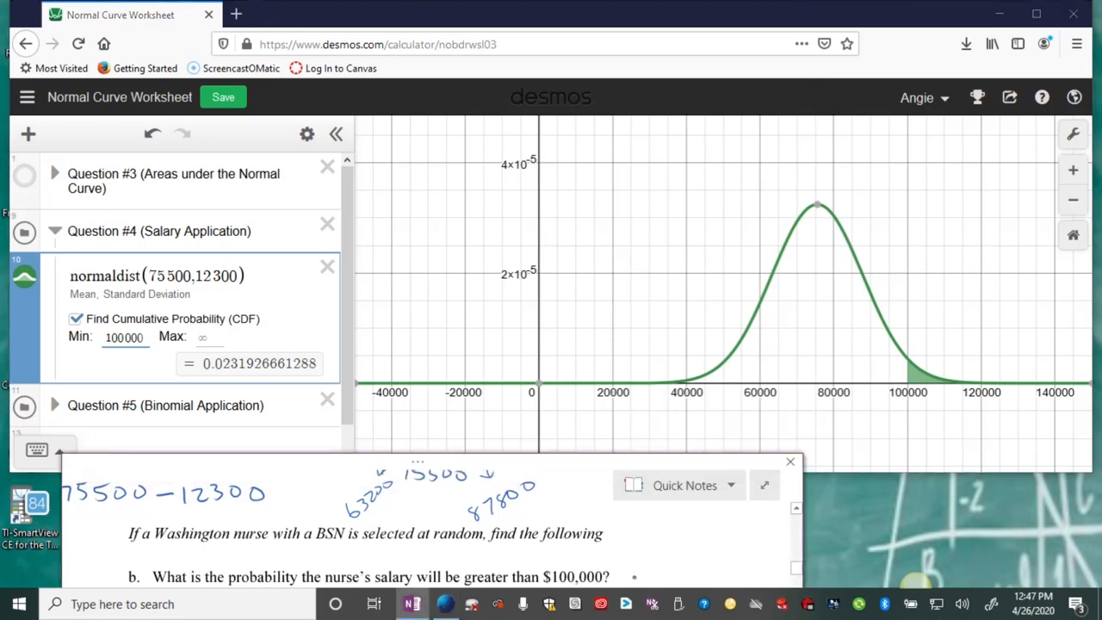
left_click_drag(652, 572, 719, 583)
left_click_drag(797, 567, 796, 568)
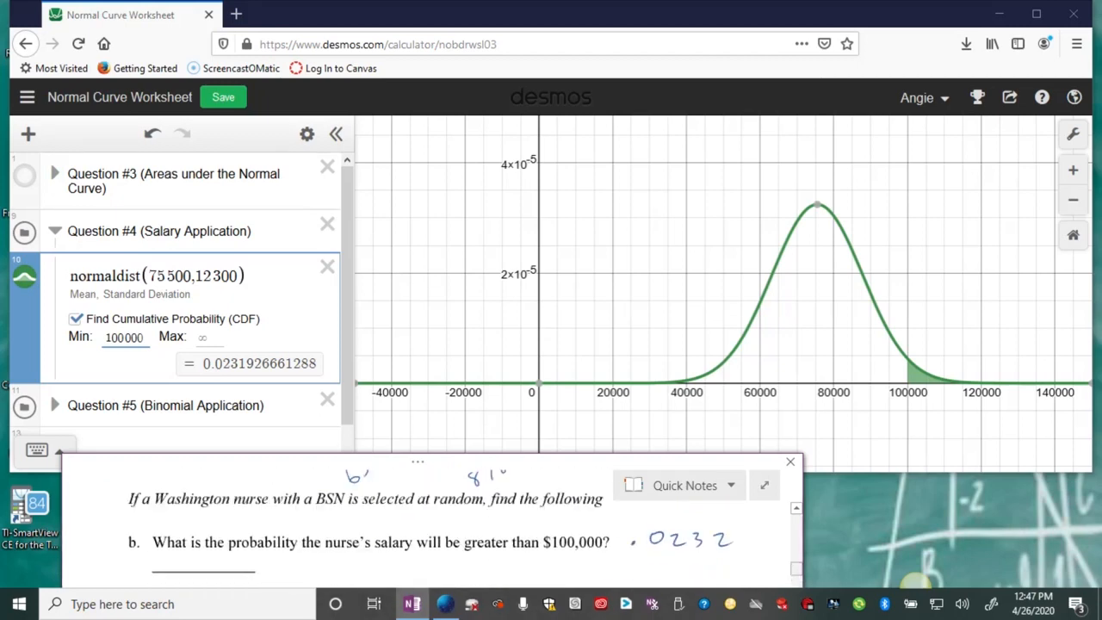
left_click_drag(726, 564, 738, 577)
left_click_drag(756, 571, 755, 572)
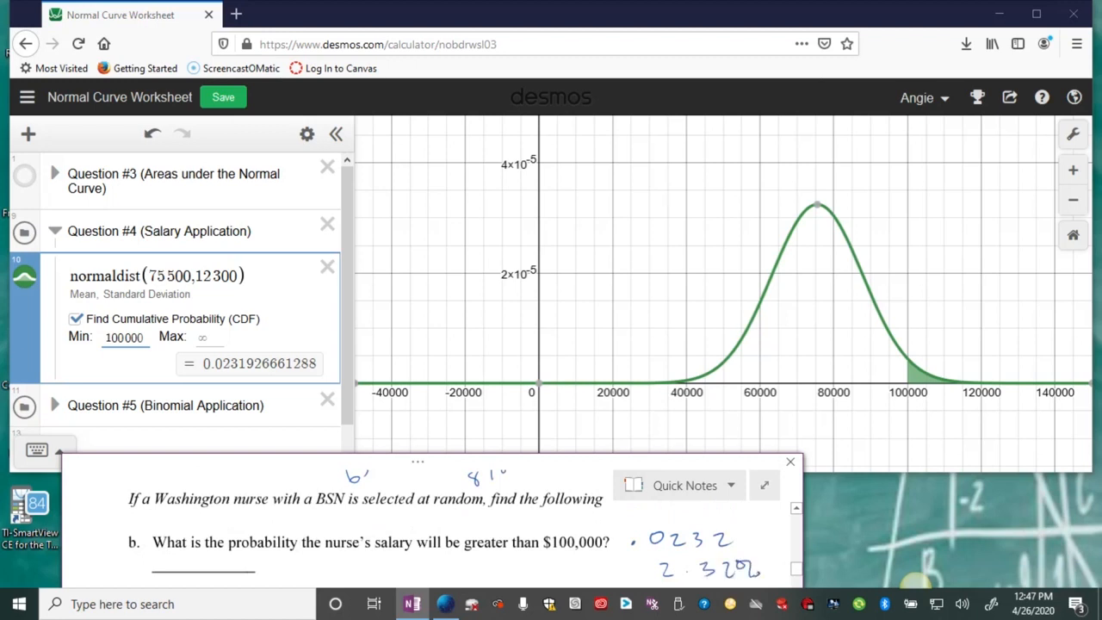
Step: For question 4c, duplicate the normaldist(75500,12300) expression in Desmos and hide the original's graph
scroll(430, 528, "down", 2)
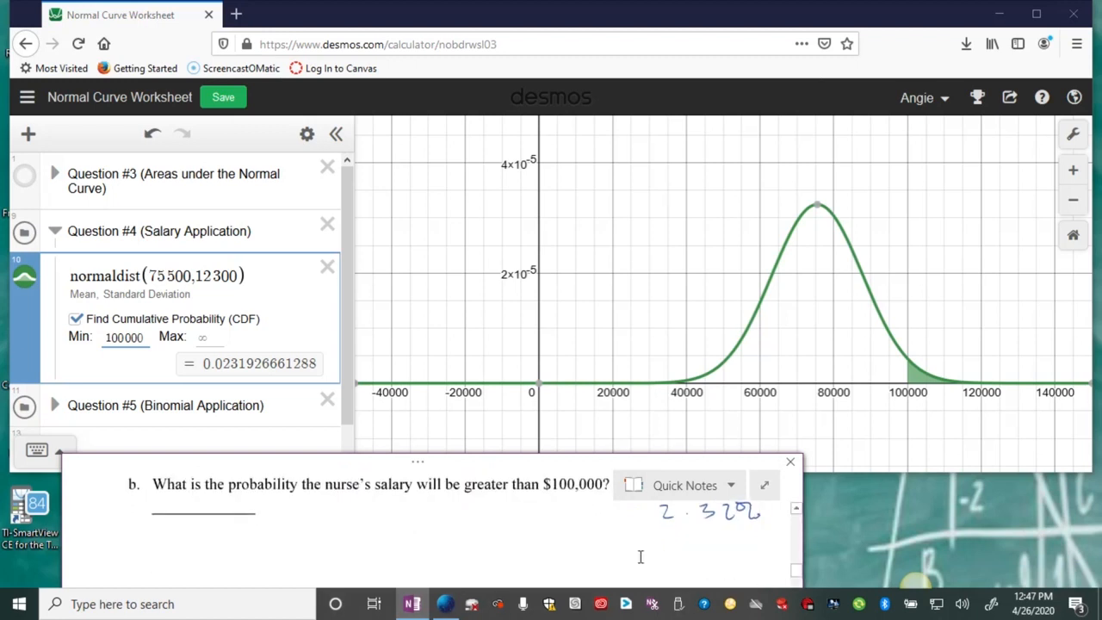
scroll(641, 556, "down", 1)
scroll(641, 557, "down", 3)
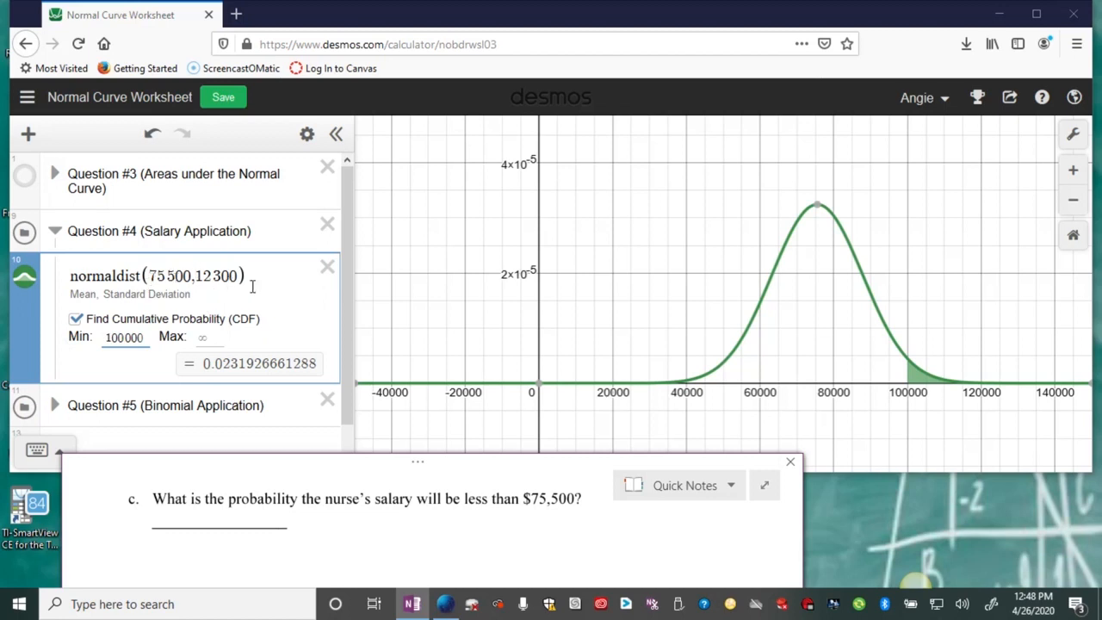
left_click(310, 138)
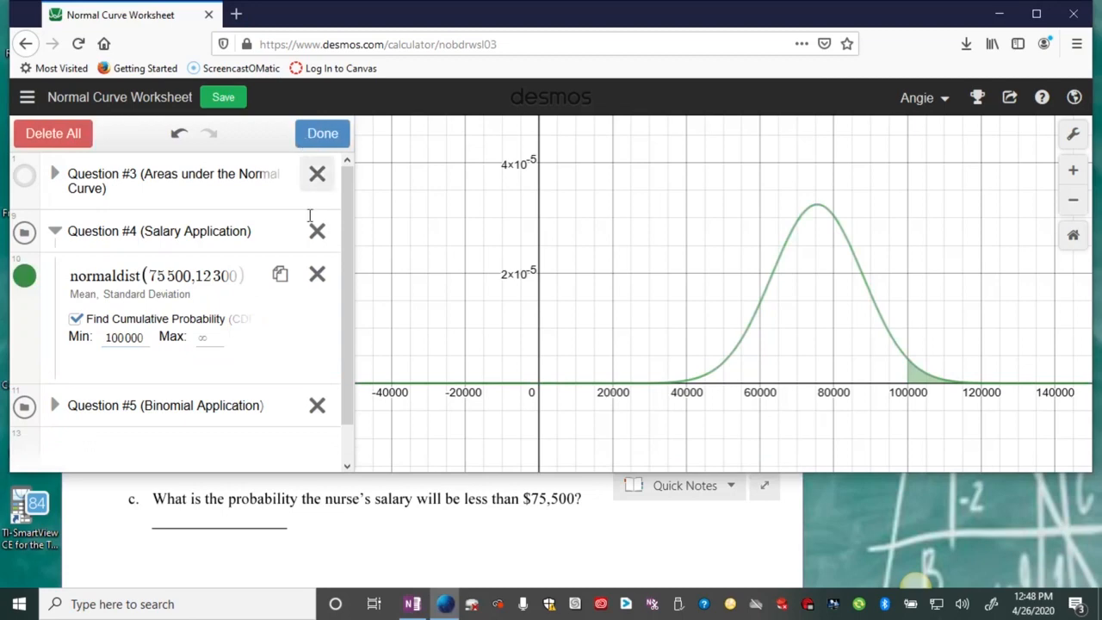
left_click(280, 274)
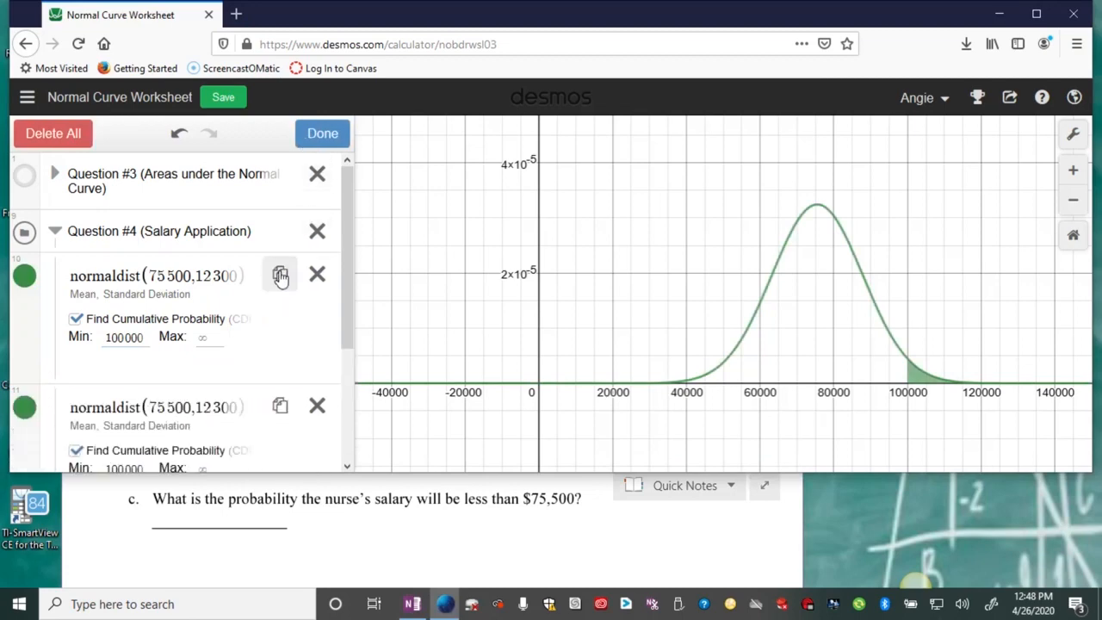
left_click(332, 138)
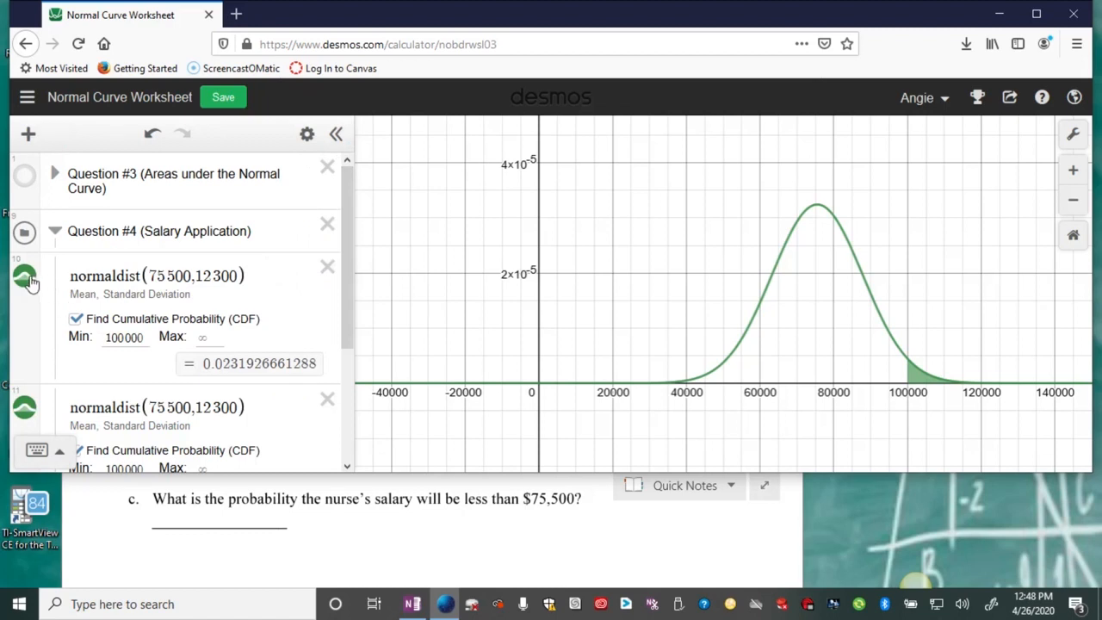
left_click(25, 277)
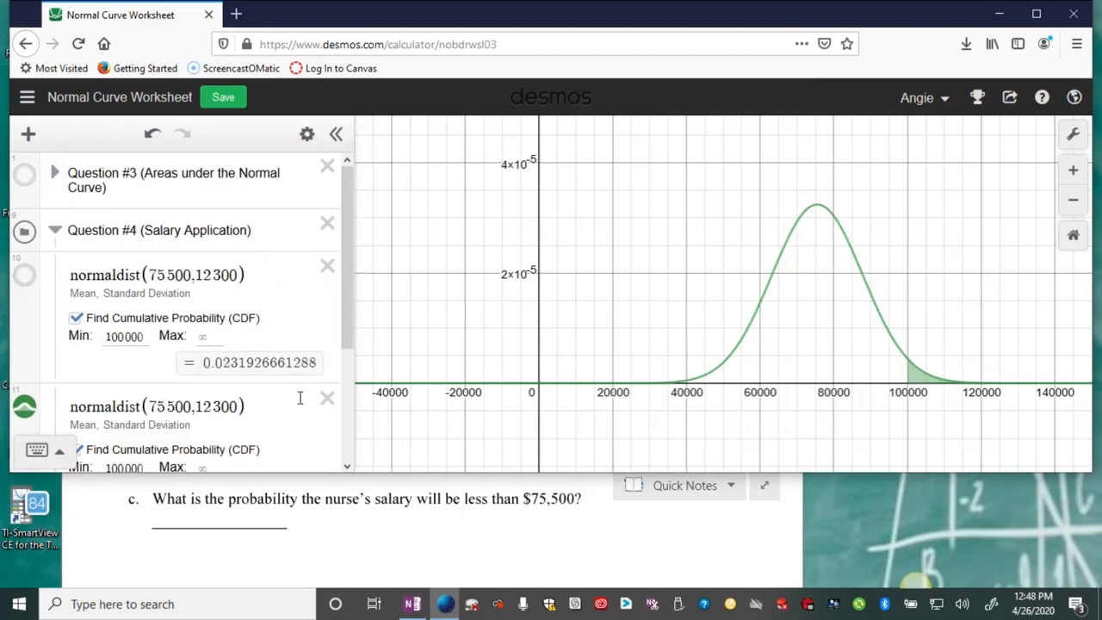
Step: In the duplicated normaldist expression, clear the minimum bound and set the maximum to 75500
scroll(301, 403, "down", 2)
scroll(301, 403, "down", 2)
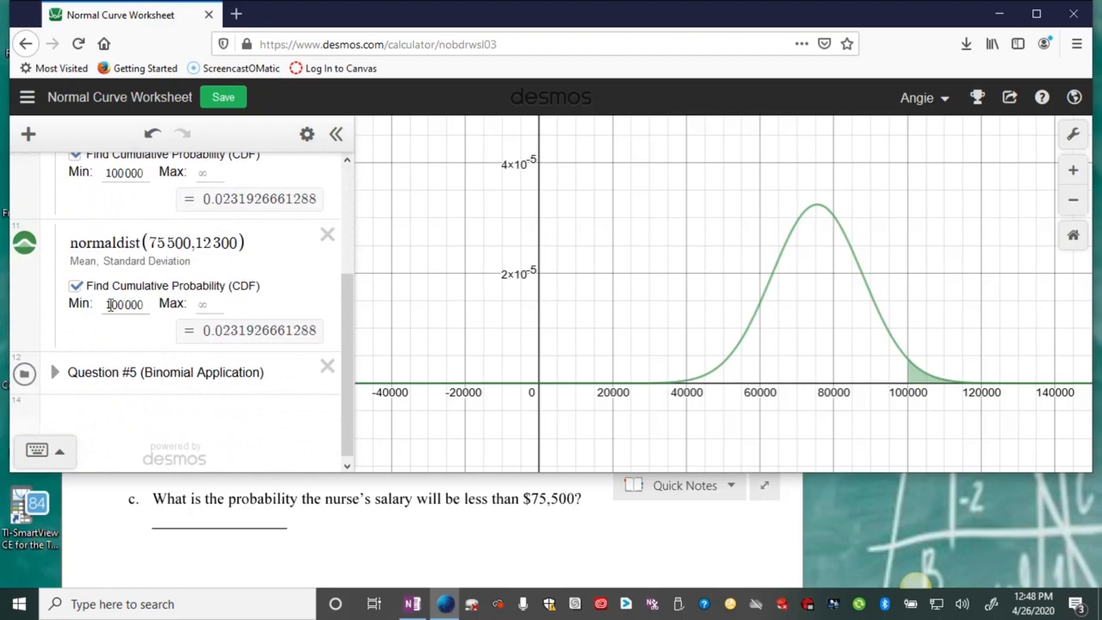
left_click_drag(108, 305, 143, 309)
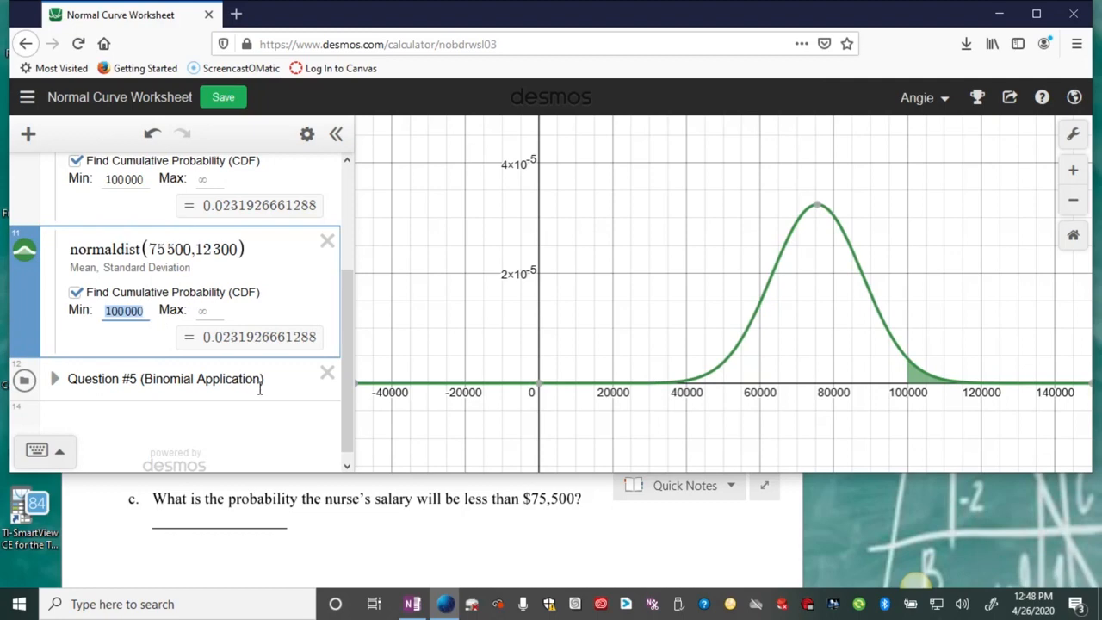
key("BackSpace")
key("Tab")
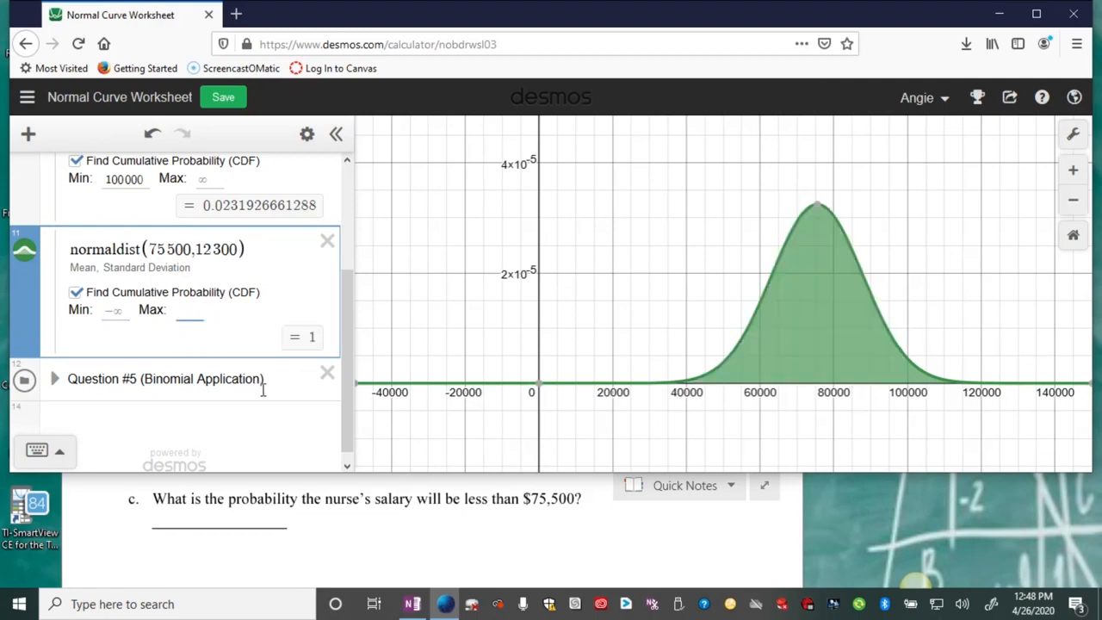
type("7")
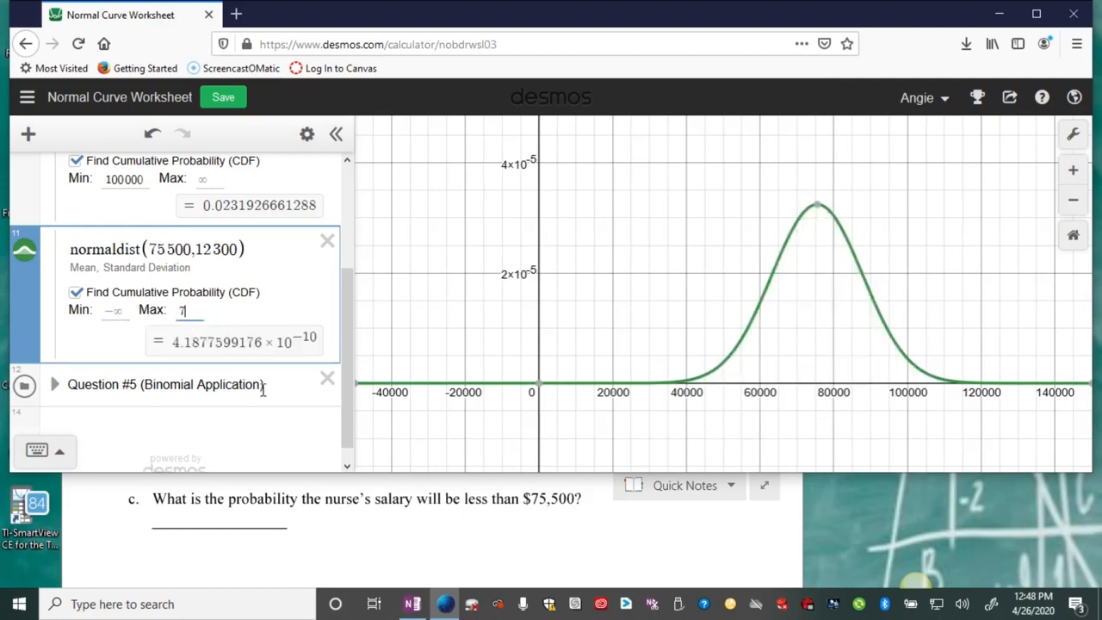
type("5500")
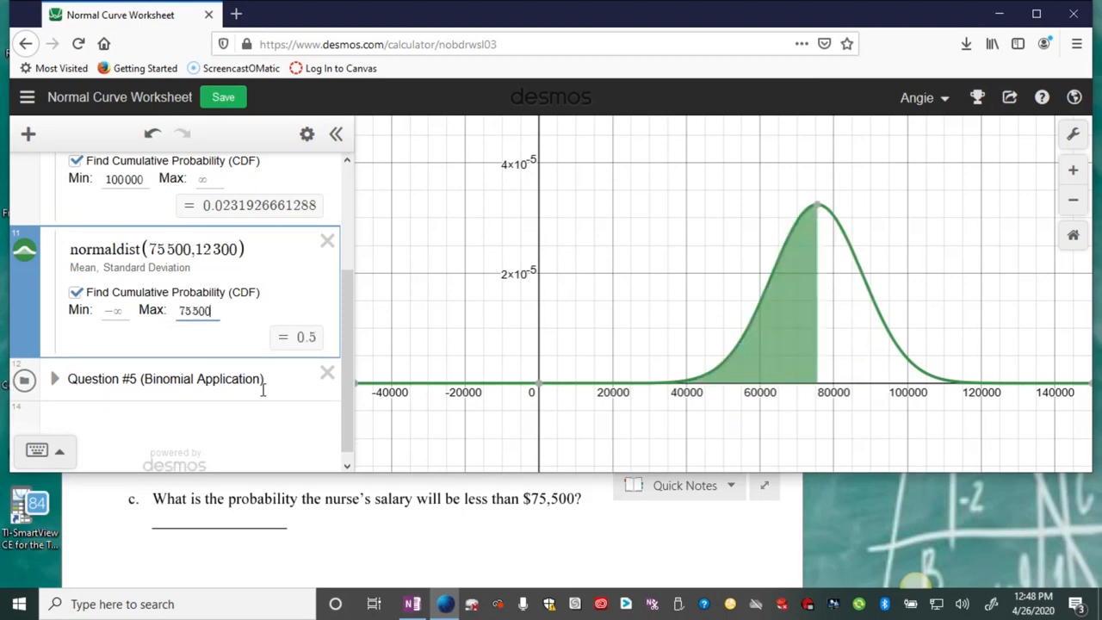
Step: Switch to OneNote and handwrite .5 or 50% as the answer to question 4c
left_click(186, 520)
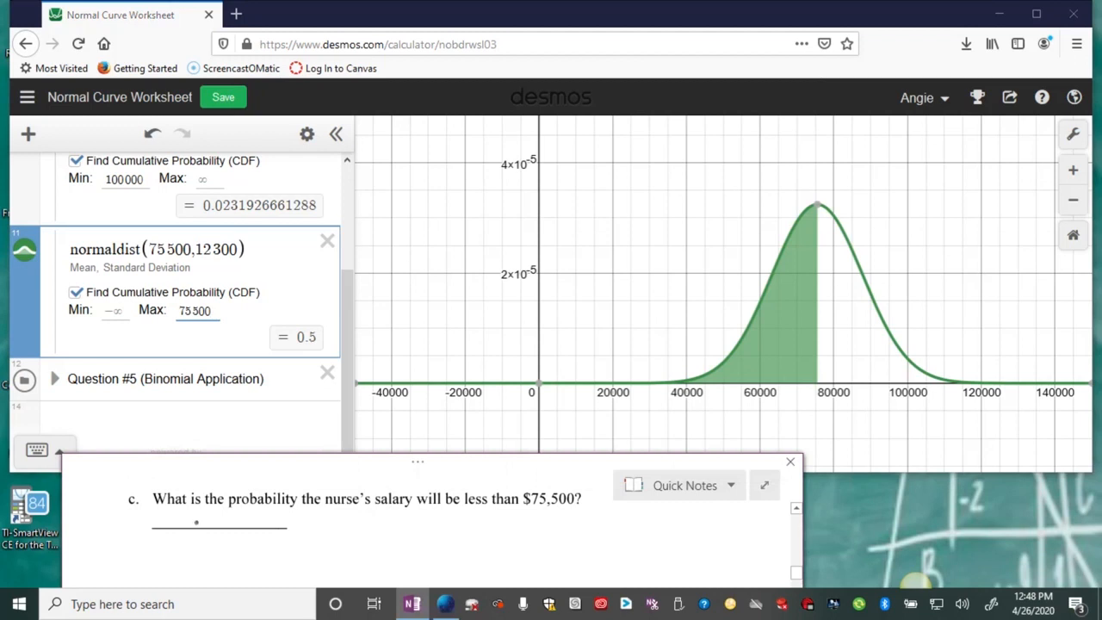
mouse_move(221, 512)
left_mouse_down()
mouse_move(210, 529)
mouse_move(252, 517)
mouse_move(303, 532)
mouse_move(371, 529)
left_mouse_up()
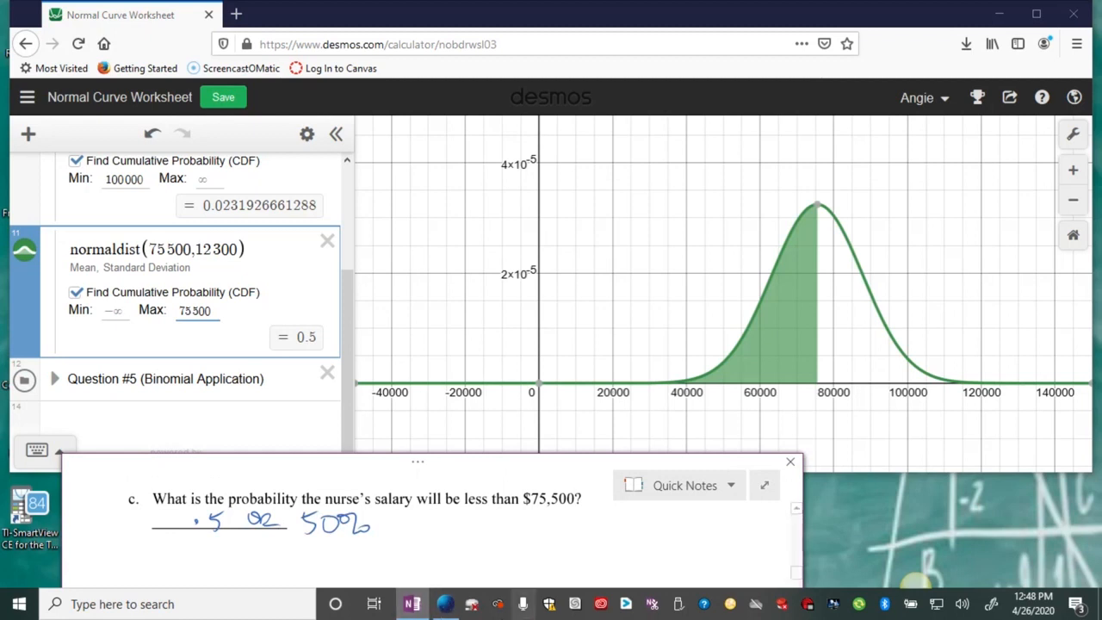
Step: For question 4d, duplicate the normaldist expression whose maximum is 75500 in Desmos and finish editing the list
scroll(592, 519, "down", 1)
scroll(593, 519, "down", 3)
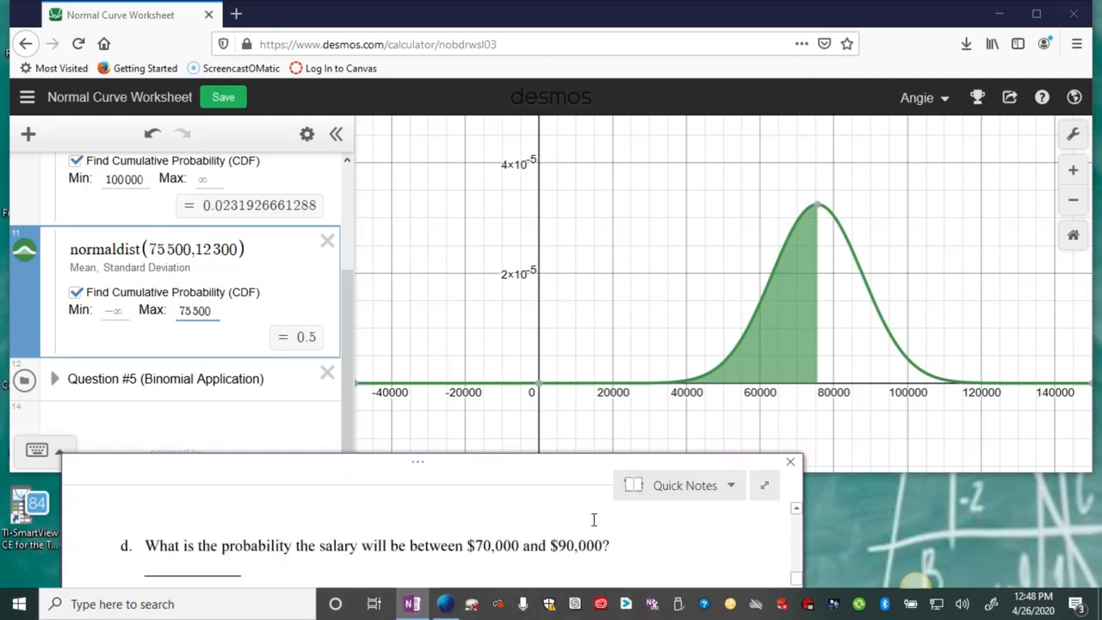
scroll(599, 518, "up", 1)
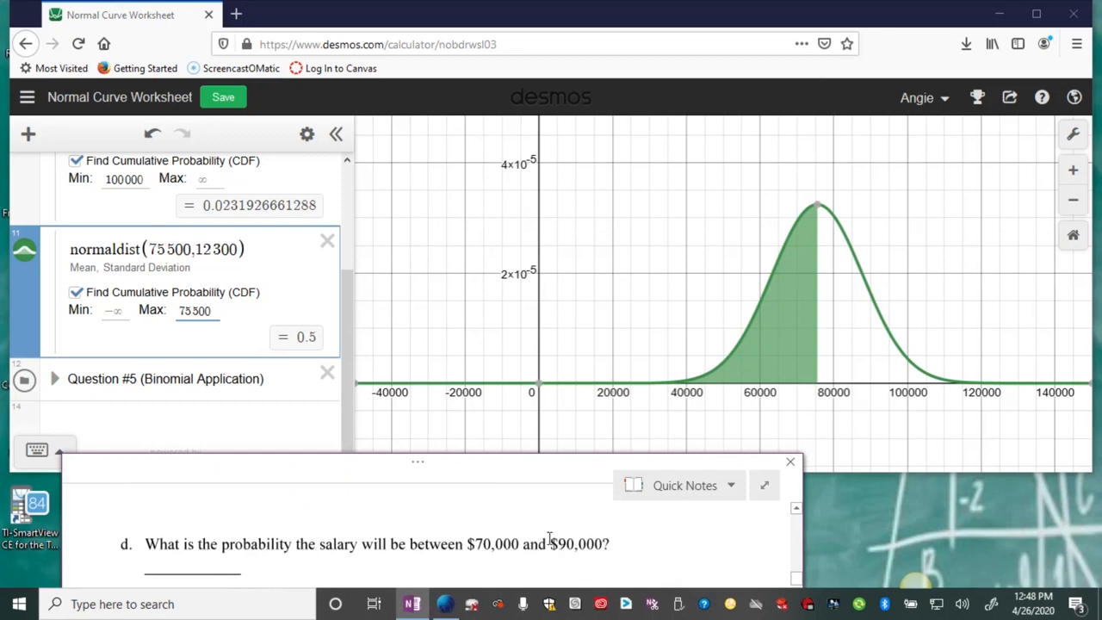
left_click(308, 138)
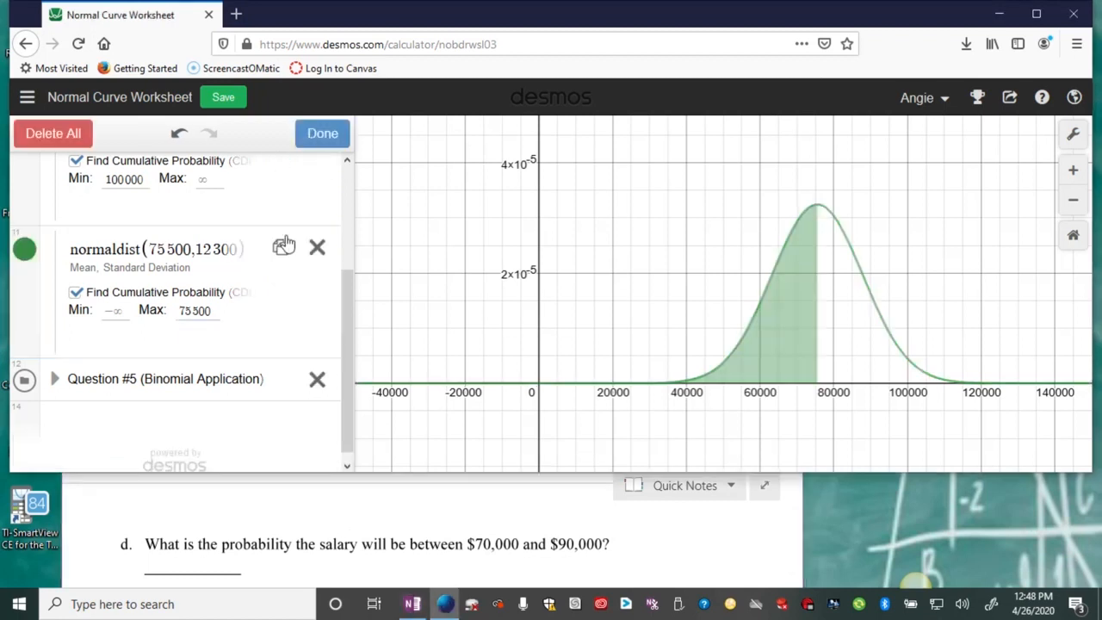
left_click(283, 248)
left_click(327, 136)
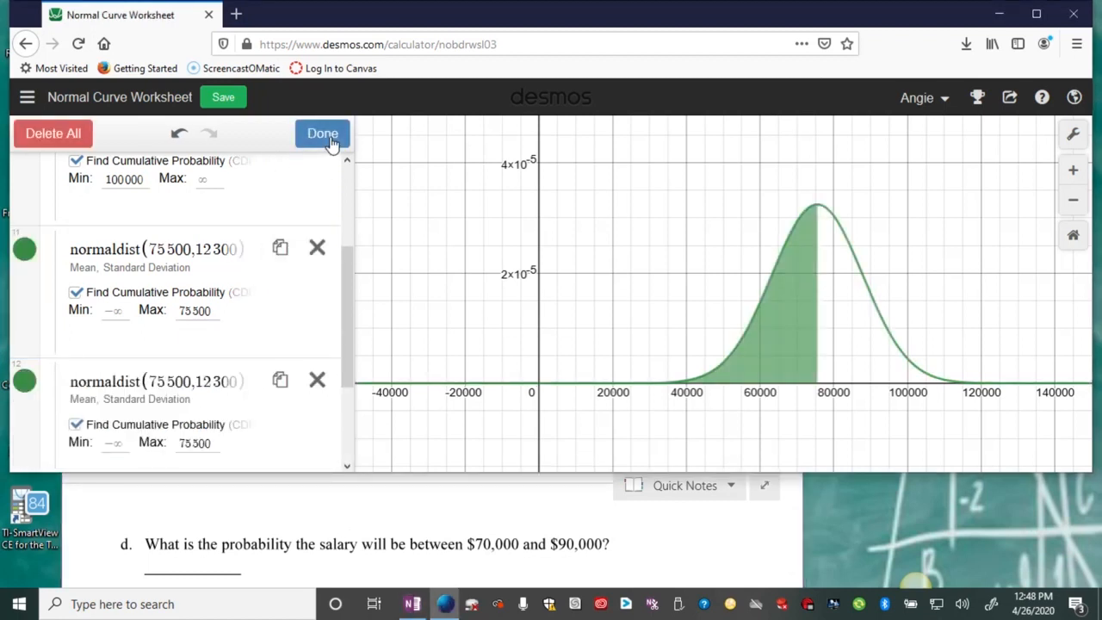
Step: Hide the original normaldist graph and set the duplicate's bounds to a minimum of 70000 and a maximum of 90000
left_click(25, 250)
scroll(288, 419, "down", 2)
left_click(120, 358)
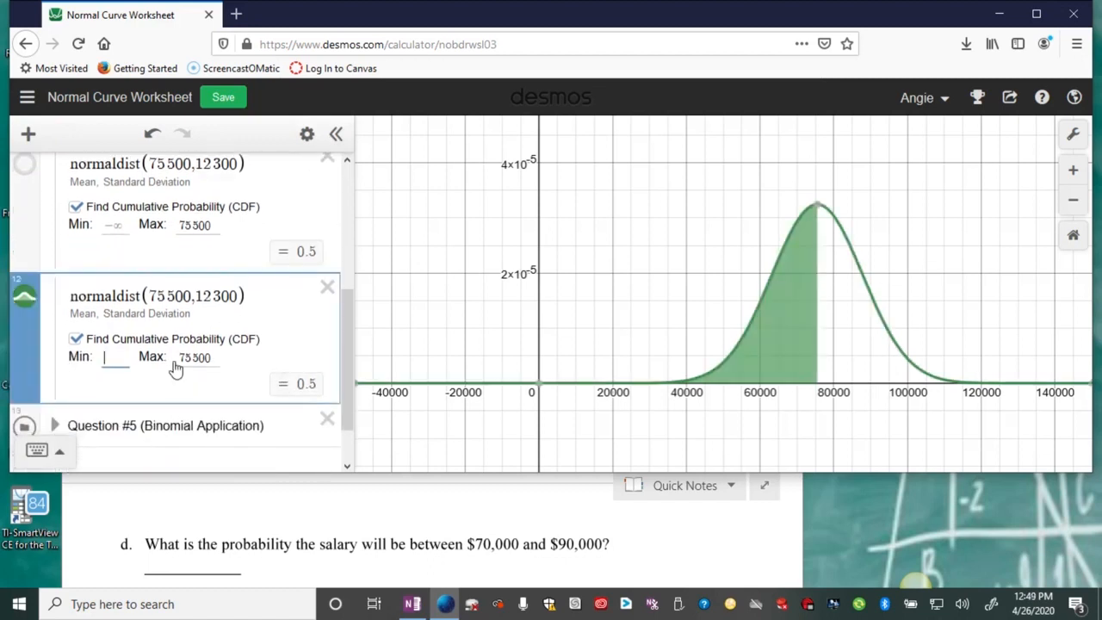
type("700000")
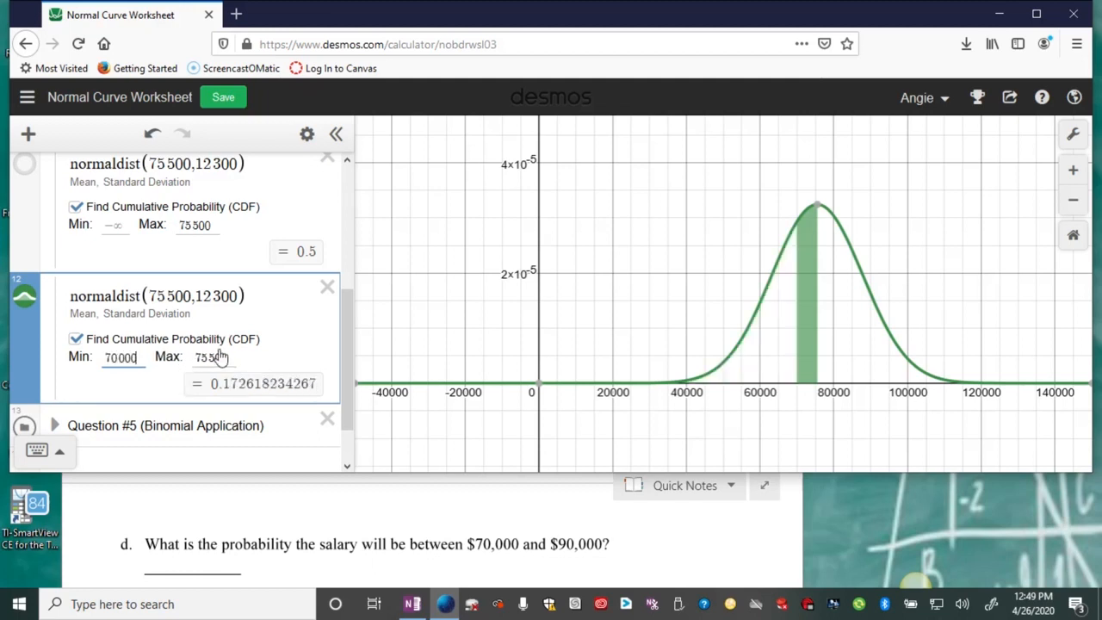
left_click(221, 357)
key("BackSpace")
key("BackSpace")
key("BackSpace")
key("BackSpace")
key("BackSpace")
type("90000")
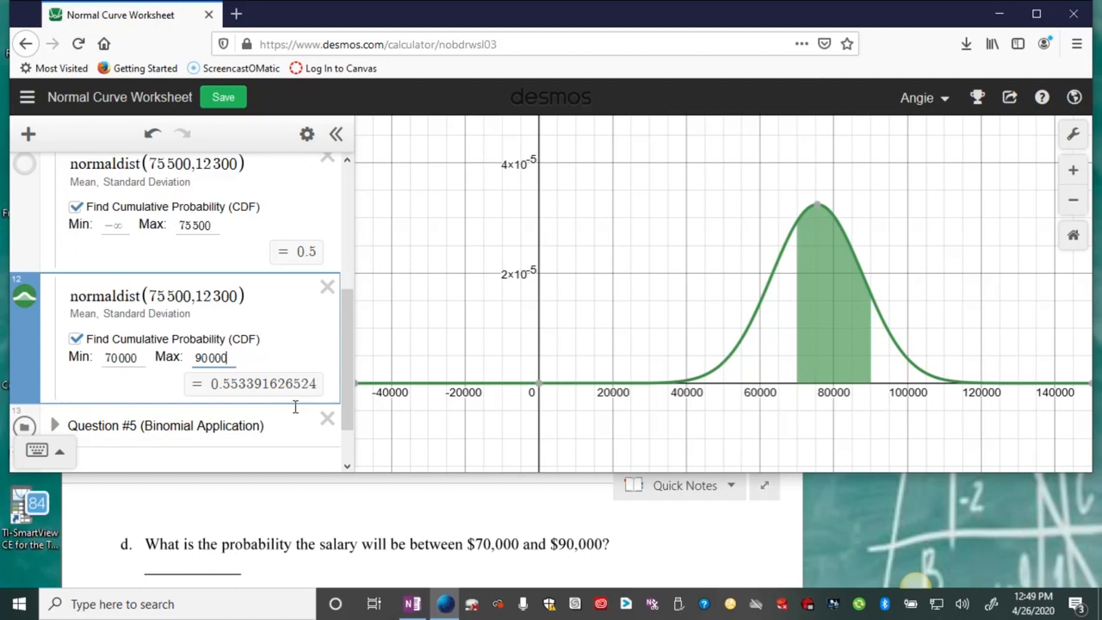
Step: Switch to OneNote and handwrite .5534 or 55.34% as the answer to question 4d
left_click(167, 569)
left_click(171, 567)
mouse_move(195, 558)
left_mouse_down()
mouse_move(182, 572)
mouse_move(447, 578)
left_mouse_up()
left_click(222, 560)
left_click(403, 566)
left_click_drag(462, 568, 478, 577)
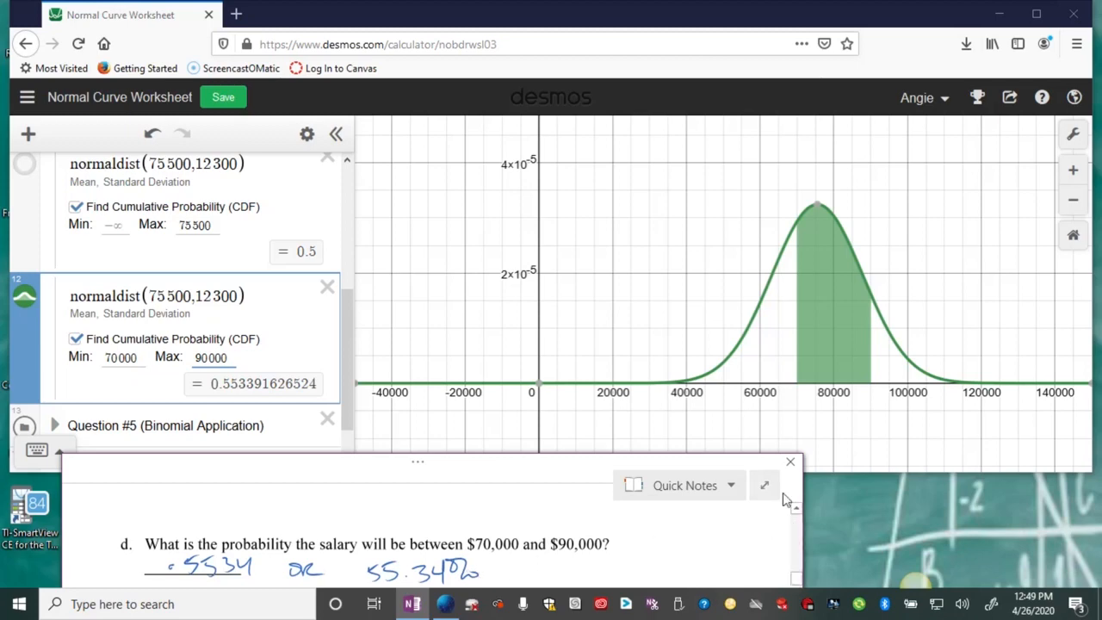
Step: Maximize the OneNote window in full page view and bring the binomial question 5 into view
scroll(705, 527, "down", 1)
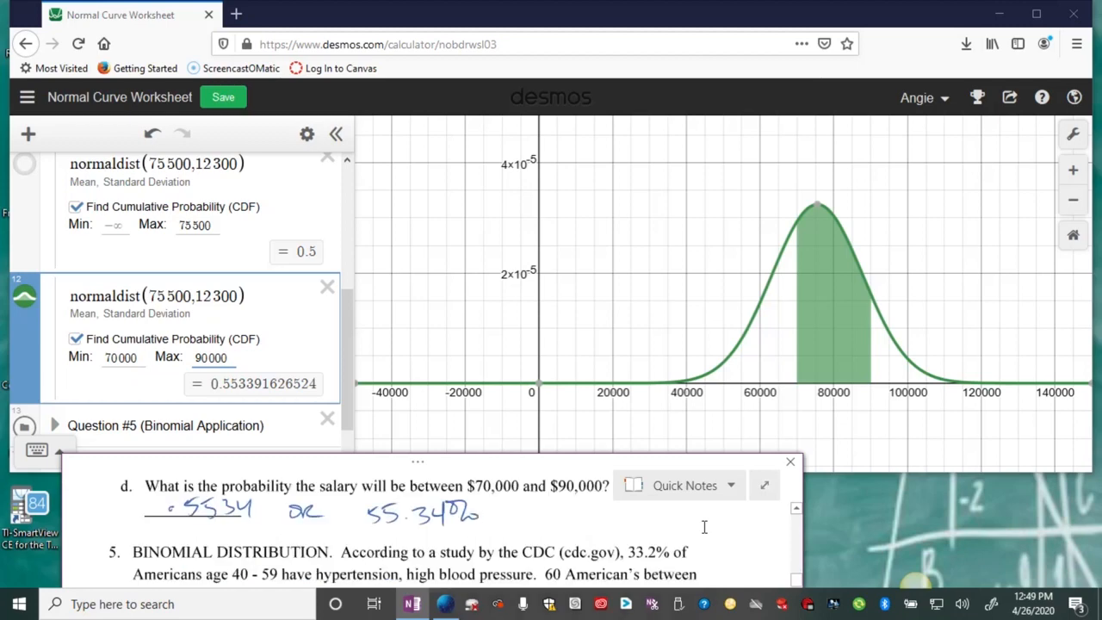
left_click(766, 490)
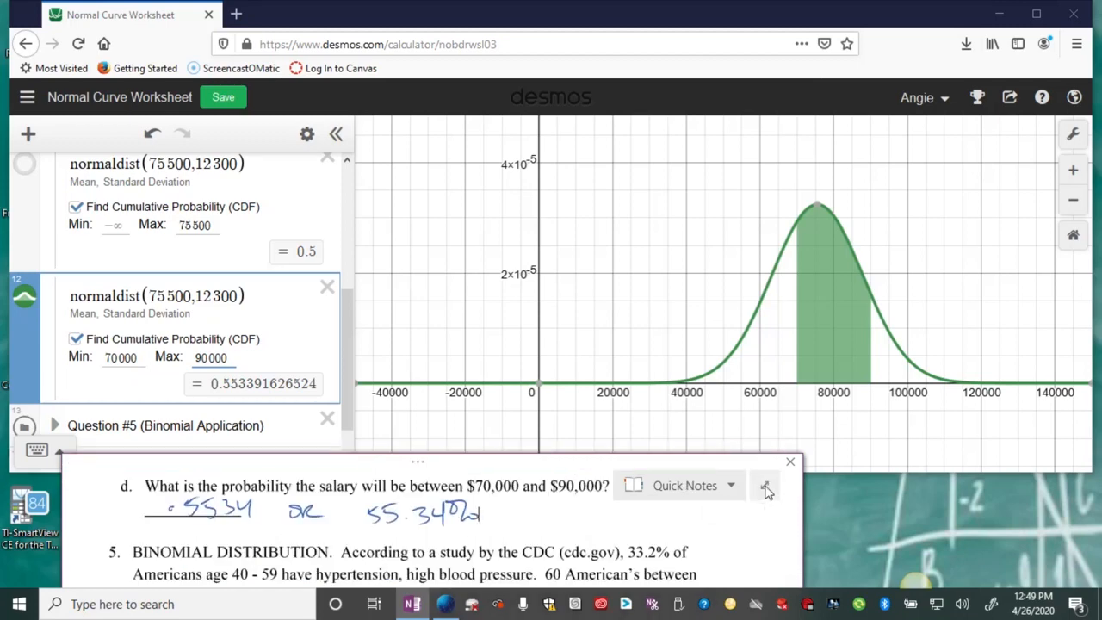
double_click(759, 468)
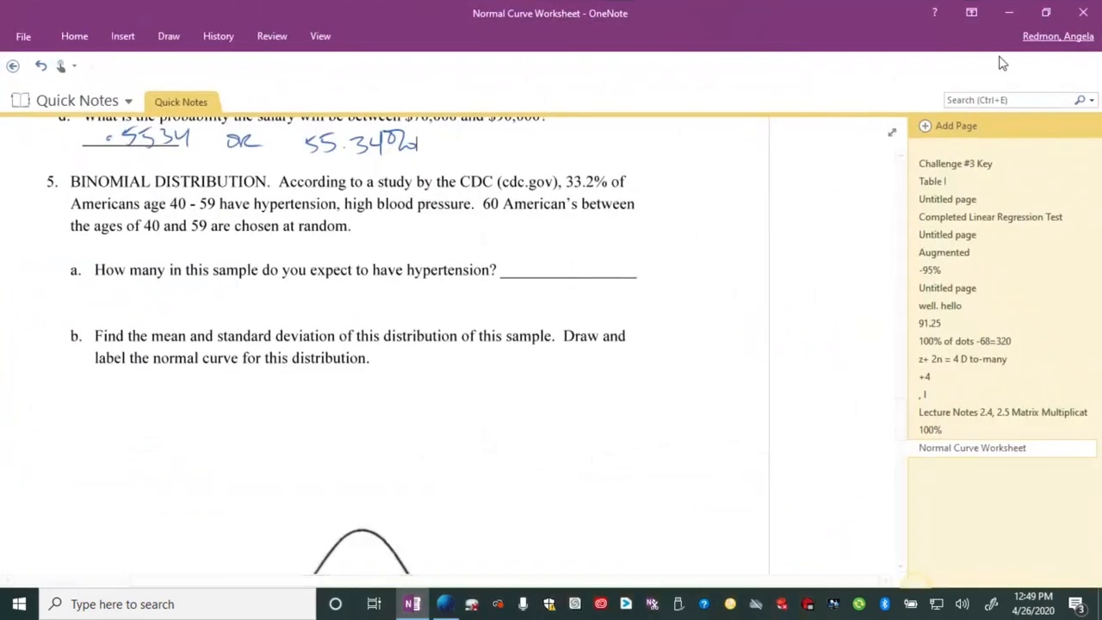
left_click(896, 131)
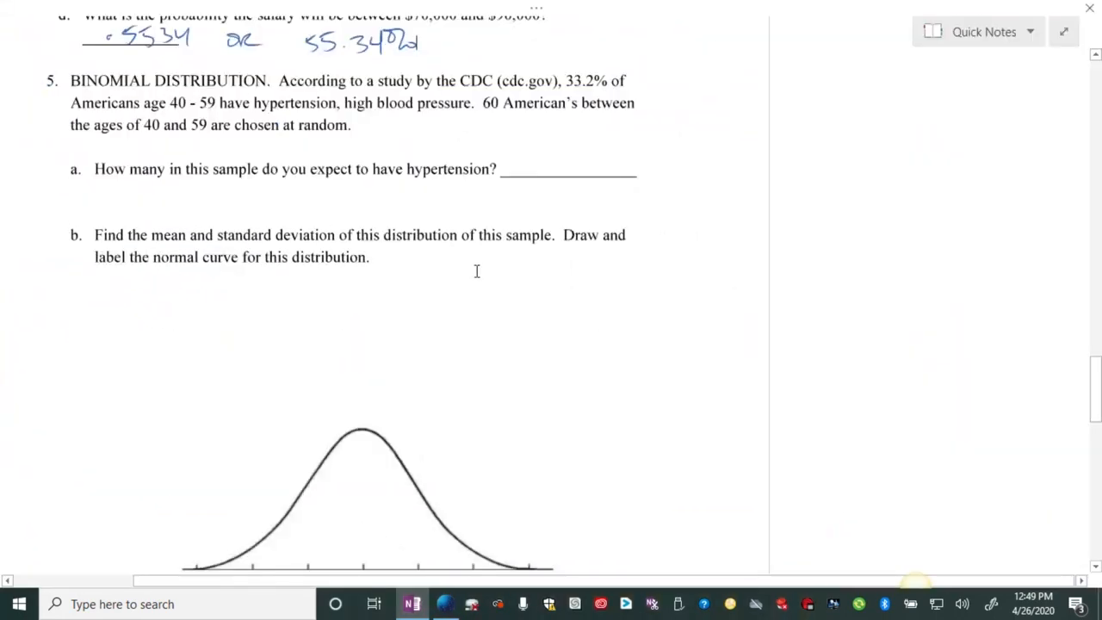
left_click_drag(284, 590, 189, 566)
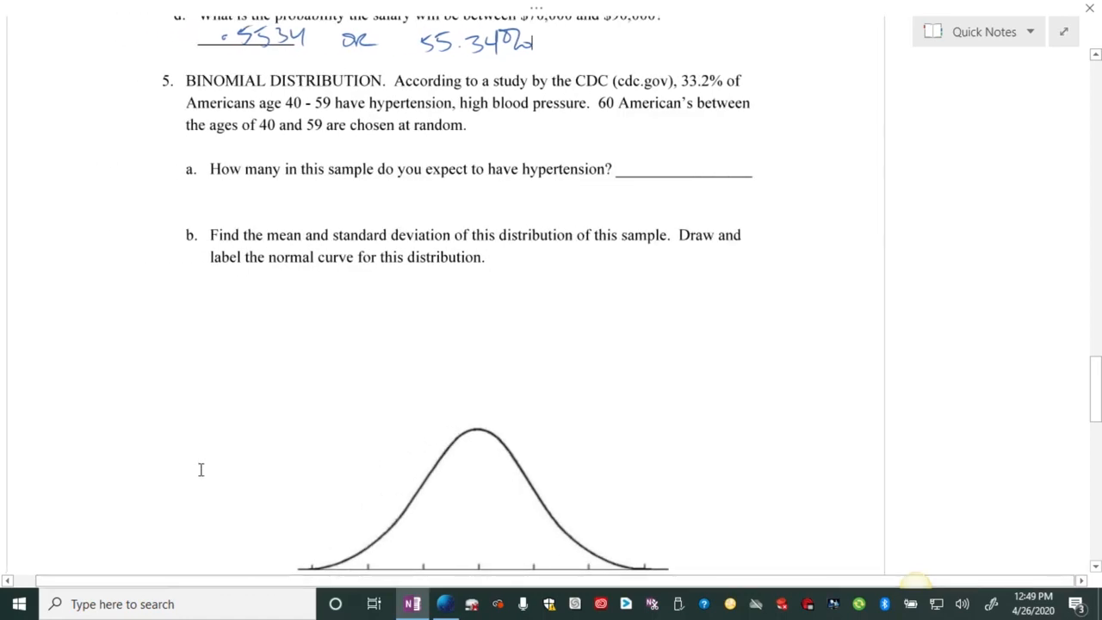
scroll(200, 470, "down", 2)
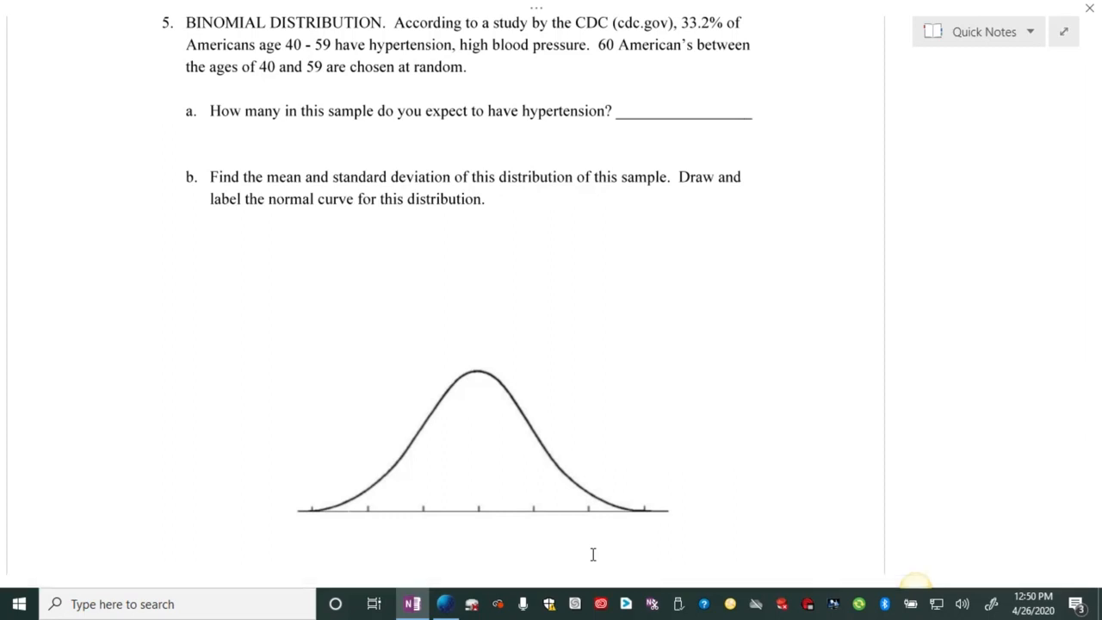
Step: In question 5, circle 60 as n and 33.2% as p, and handwrite 60(.332) under part a
mouse_move(622, 38)
left_mouse_down()
mouse_move(589, 43)
mouse_move(626, 35)
left_mouse_up()
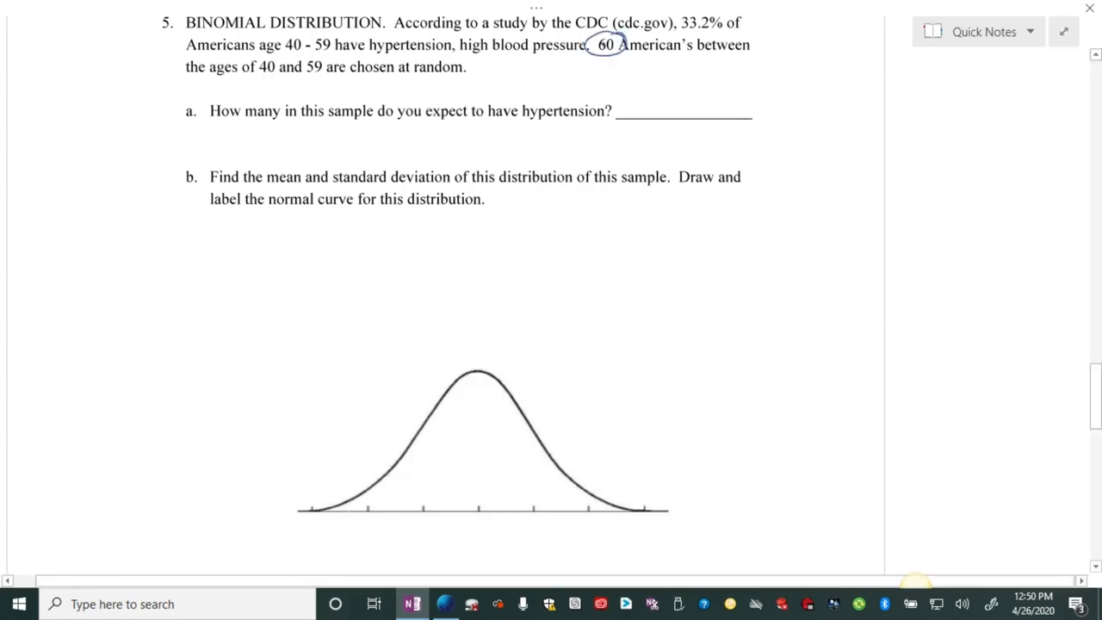
left_click_drag(613, 74, 632, 72)
mouse_move(670, 21)
left_mouse_down()
mouse_move(715, 33)
mouse_move(751, 14)
mouse_move(776, 49)
left_mouse_up()
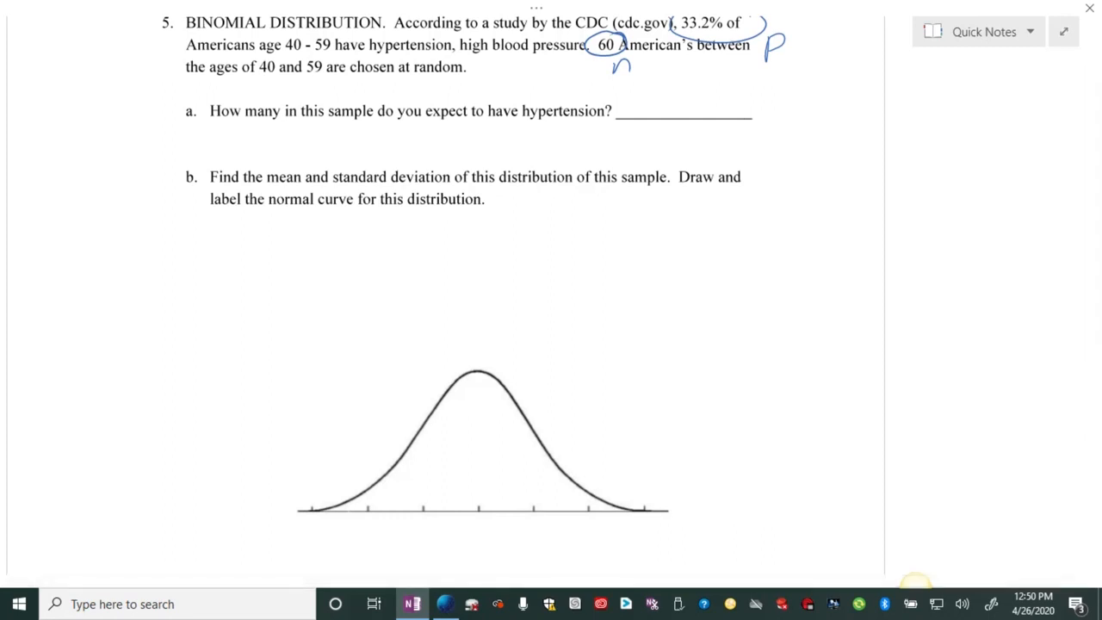
mouse_move(224, 128)
left_mouse_down()
mouse_move(216, 142)
mouse_move(245, 131)
mouse_move(268, 152)
mouse_move(365, 151)
left_mouse_up()
left_click(274, 142)
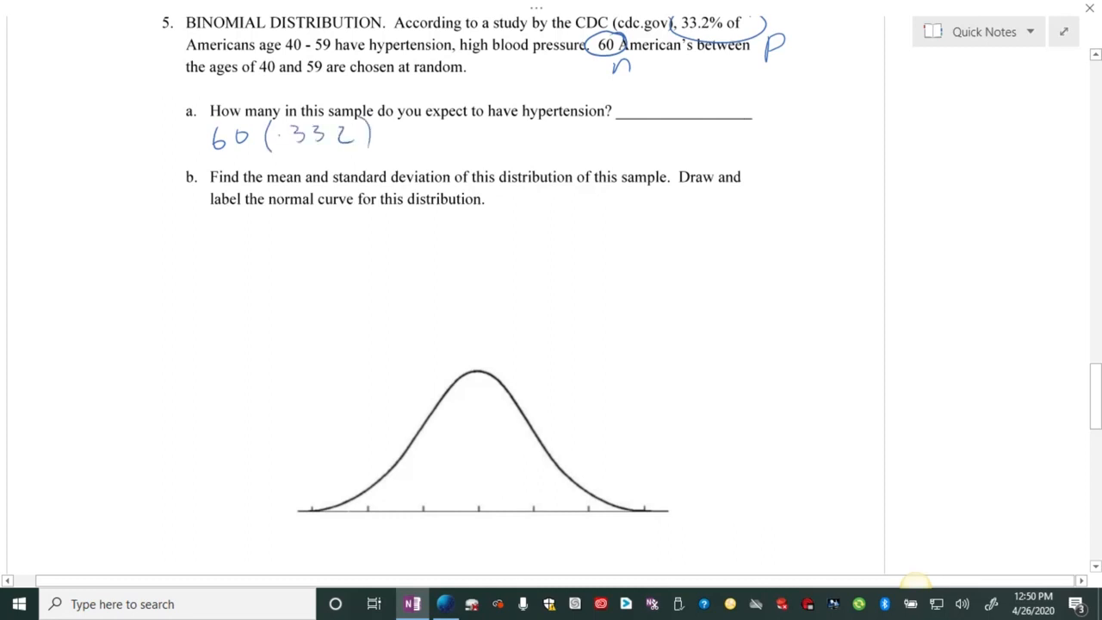
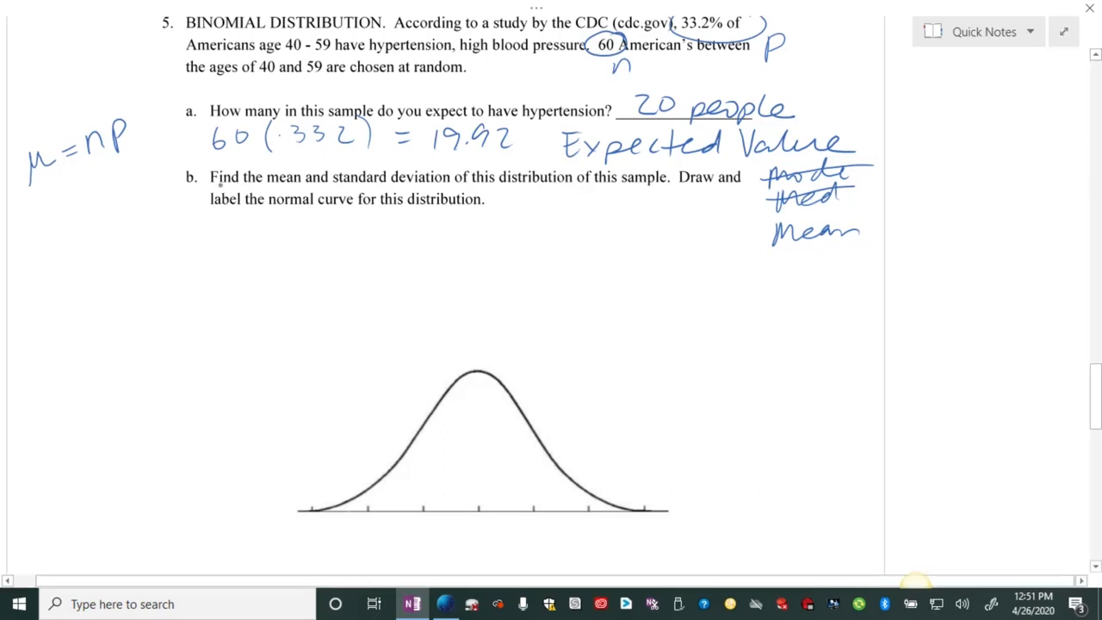
Step: Under question 5b, handwrite the mean calculation μ = 60(.332) ≈ 20
mouse_move(208, 230)
left_mouse_down()
mouse_move(210, 263)
mouse_move(255, 231)
left_mouse_up()
mouse_move(246, 239)
left_mouse_down()
mouse_move(308, 227)
mouse_move(334, 245)
mouse_move(356, 232)
mouse_move(360, 242)
left_mouse_up()
left_click(272, 232)
left_click(344, 240)
mouse_move(376, 219)
left_mouse_down()
mouse_move(381, 239)
mouse_move(427, 243)
mouse_move(482, 225)
mouse_move(524, 241)
mouse_move(536, 225)
left_mouse_up()
left_click(461, 231)
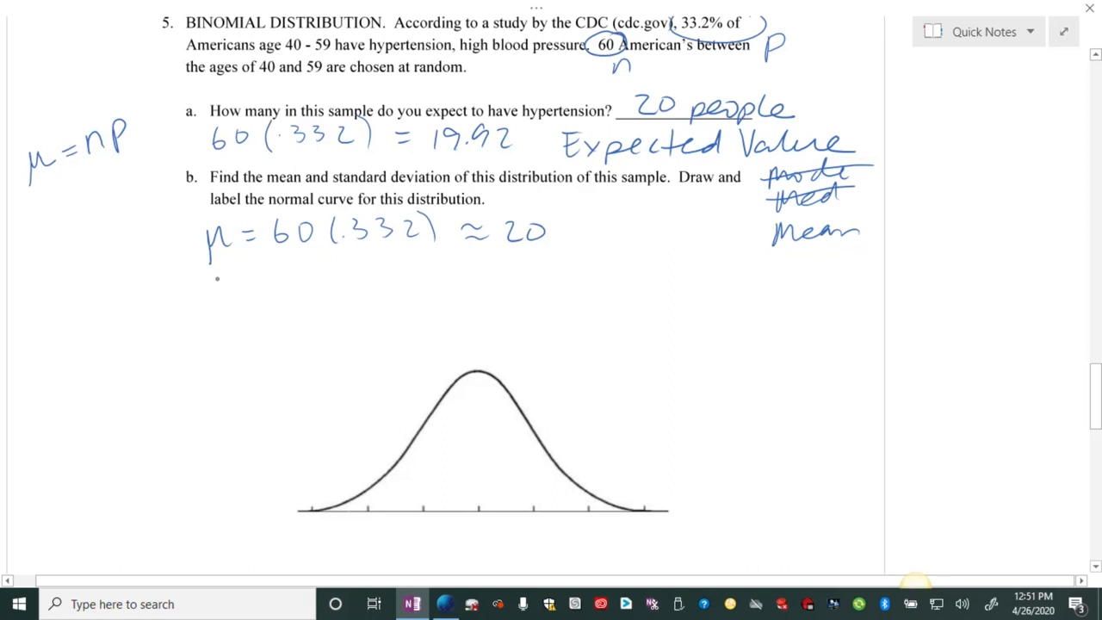
Step: Below the mean, handwrite the standard deviation formula s = √(np(1-p)) = √(60*.332(1-.332))
mouse_move(224, 279)
left_mouse_down()
mouse_move(213, 293)
mouse_move(269, 283)
left_mouse_up()
mouse_move(255, 289)
left_mouse_down()
mouse_move(304, 259)
mouse_move(379, 258)
left_mouse_up()
mouse_move(308, 293)
left_mouse_down()
mouse_move(345, 280)
mouse_move(372, 293)
left_mouse_up()
mouse_move(377, 284)
left_mouse_down()
mouse_move(403, 275)
mouse_move(431, 290)
left_mouse_up()
mouse_move(374, 259)
left_mouse_down()
mouse_move(444, 257)
mouse_move(479, 277)
mouse_move(527, 262)
mouse_move(694, 255)
left_mouse_up()
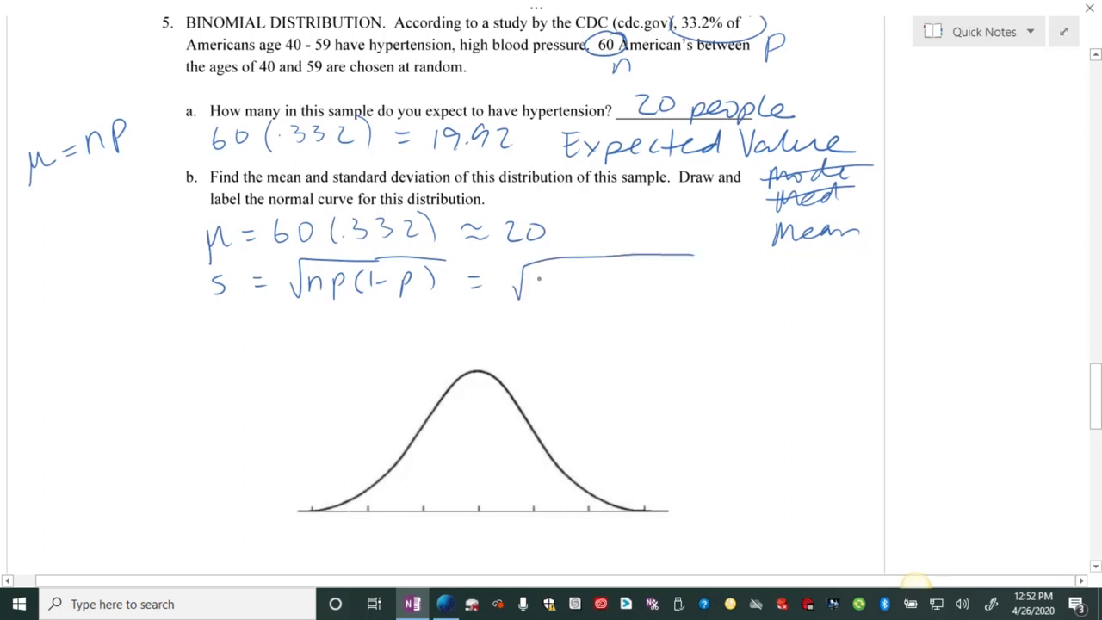
mouse_move(544, 274)
left_mouse_down()
mouse_move(537, 286)
mouse_move(559, 277)
mouse_move(593, 288)
mouse_move(579, 289)
mouse_move(623, 279)
mouse_move(618, 288)
mouse_move(702, 289)
left_mouse_up()
mouse_move(711, 282)
left_mouse_down()
mouse_move(795, 289)
mouse_move(811, 301)
left_mouse_up()
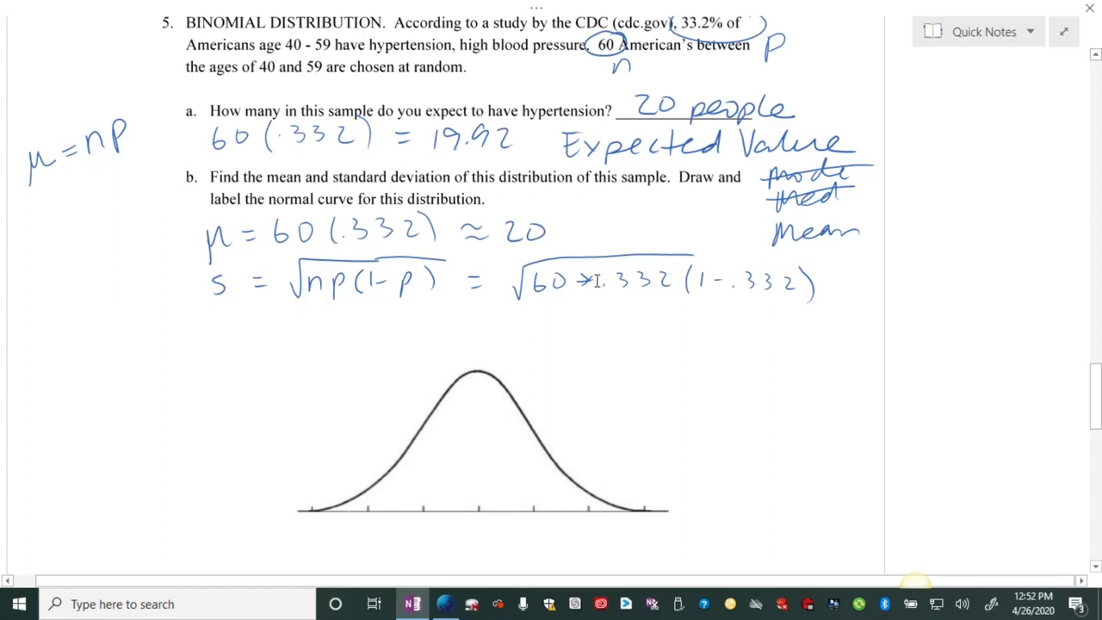
Step: Label the center of the normal curve 19.92 and handwrite ≈ 3.65 as the standard deviation result
mouse_move(465, 522)
left_mouse_down()
mouse_move(467, 538)
mouse_move(525, 537)
left_mouse_up()
left_click_drag(247, 329, 269, 327)
left_click_drag(247, 347, 268, 344)
mouse_move(281, 332)
left_mouse_down()
mouse_move(284, 349)
mouse_move(315, 339)
left_mouse_up()
left_click(302, 344)
left_click_drag(334, 328, 336, 347)
left_click_drag(335, 326, 348, 325)
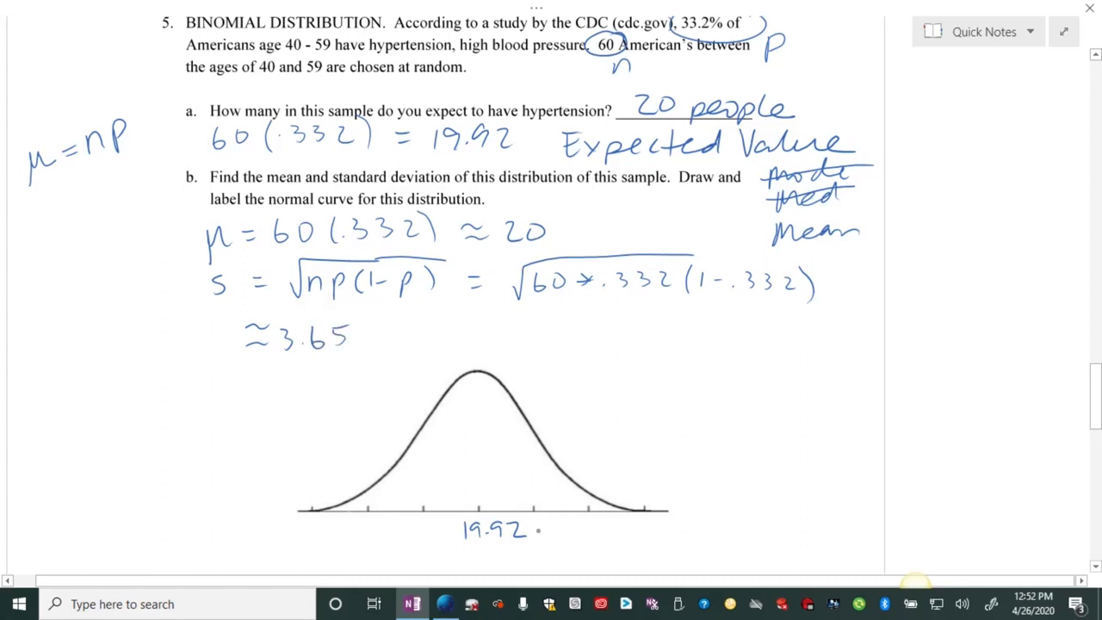
Step: Beside the curve, handwrite the note ±1 ⇒ ±3.65
left_click_drag(608, 354, 624, 354)
mouse_move(617, 346)
left_mouse_down()
mouse_move(622, 374)
mouse_move(687, 358)
left_mouse_up()
mouse_move(671, 368)
left_mouse_down()
mouse_move(696, 375)
mouse_move(756, 359)
mouse_move(748, 372)
mouse_move(829, 373)
mouse_move(848, 351)
left_mouse_up()
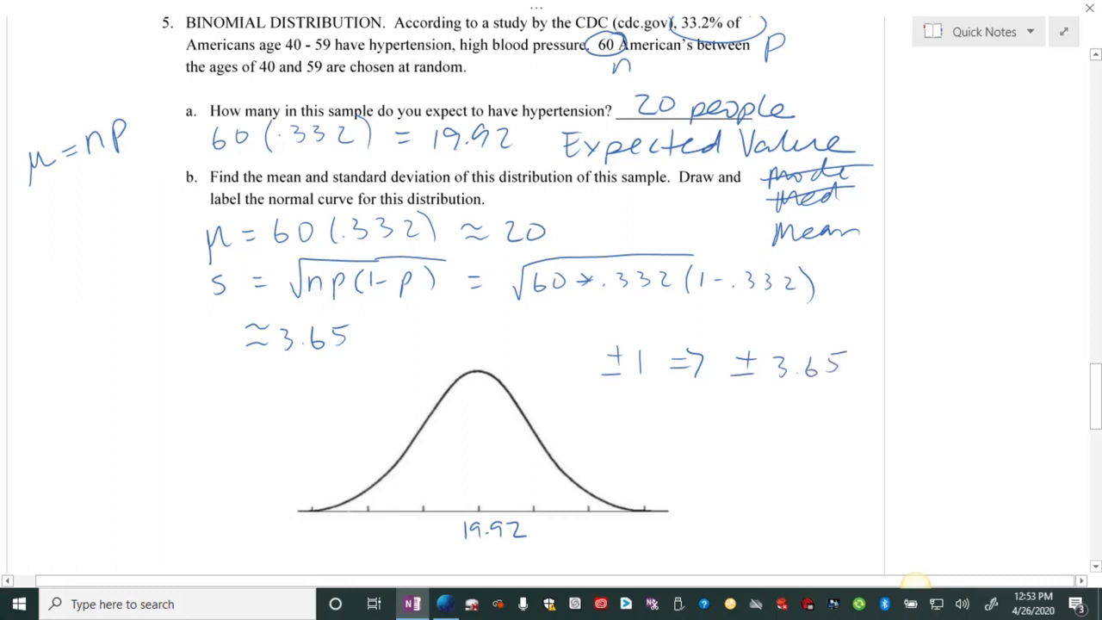
Step: Draw a second axis beneath the curve with tick marks labeled from -3 to 3
left_click_drag(314, 551, 664, 538)
mouse_move(484, 540)
left_mouse_down()
mouse_move(478, 568)
mouse_move(538, 552)
mouse_move(538, 570)
left_mouse_up()
left_click_drag(428, 539, 420, 562)
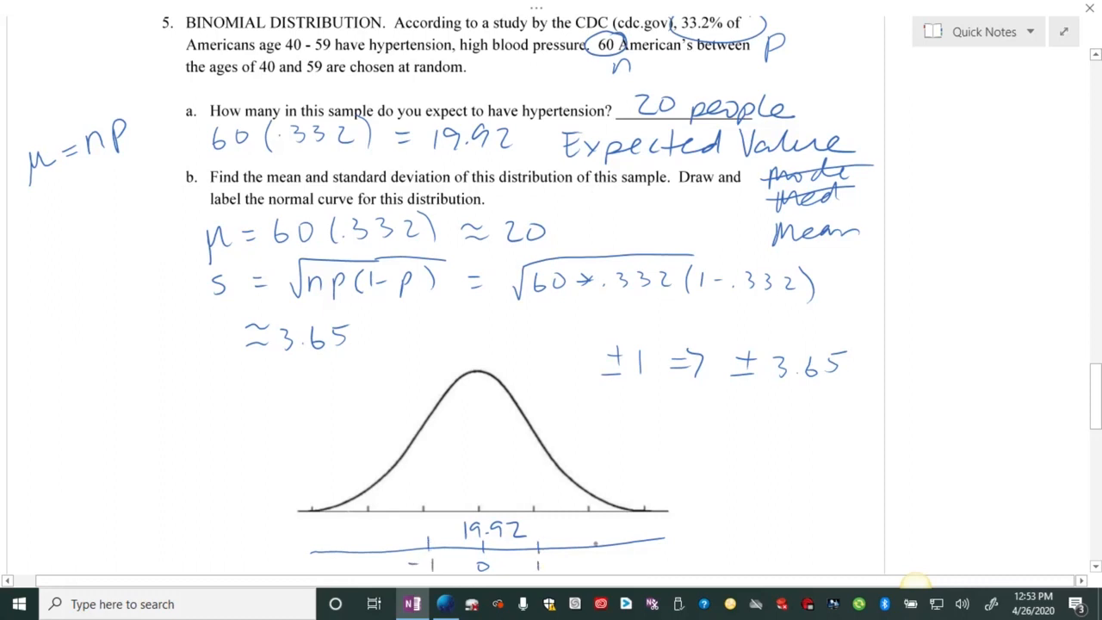
left_click_drag(595, 541, 606, 572)
left_click_drag(353, 565, 363, 564)
left_click_drag(370, 560, 371, 572)
left_click_drag(647, 534, 648, 545)
mouse_move(643, 555)
left_mouse_down()
mouse_move(653, 560)
mouse_move(644, 567)
left_mouse_up()
left_click_drag(313, 540, 300, 560)
left_click_drag(309, 560, 310, 573)
Step: Look over the remaining parts of question 5 and recheck the completed work for parts a and b
scroll(809, 409, "down", 5)
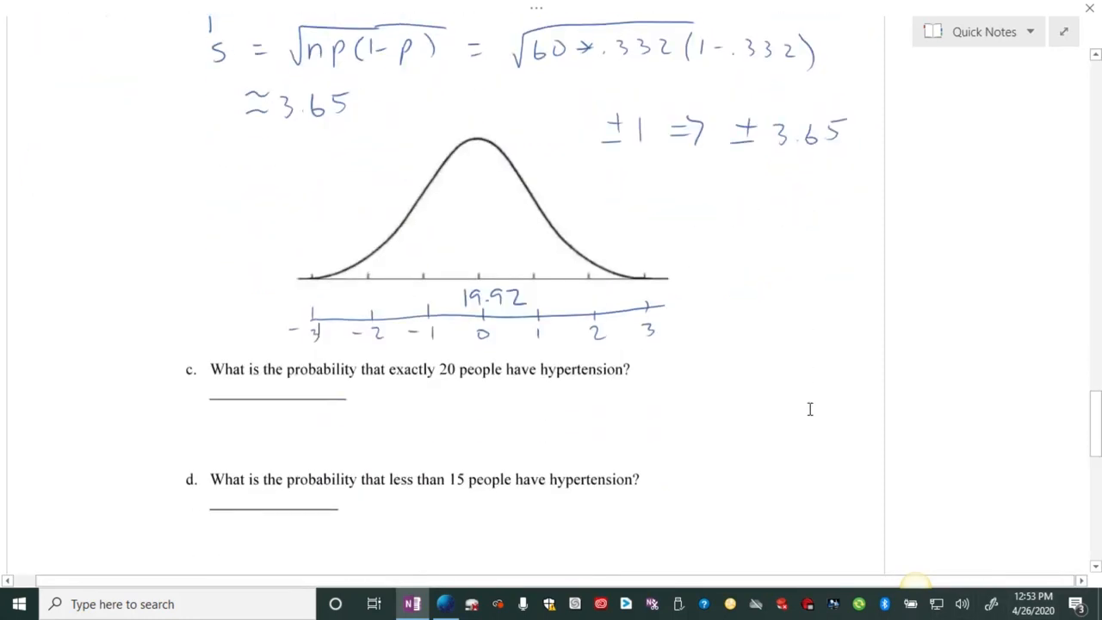
scroll(810, 409, "down", 4)
scroll(814, 408, "down", 1)
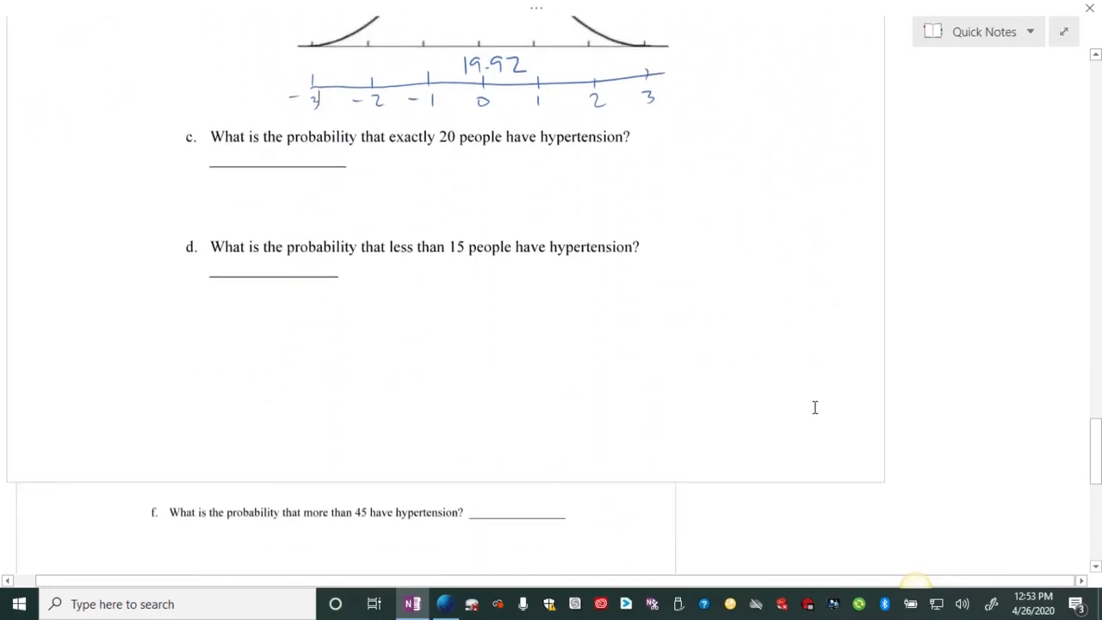
scroll(814, 408, "down", 3)
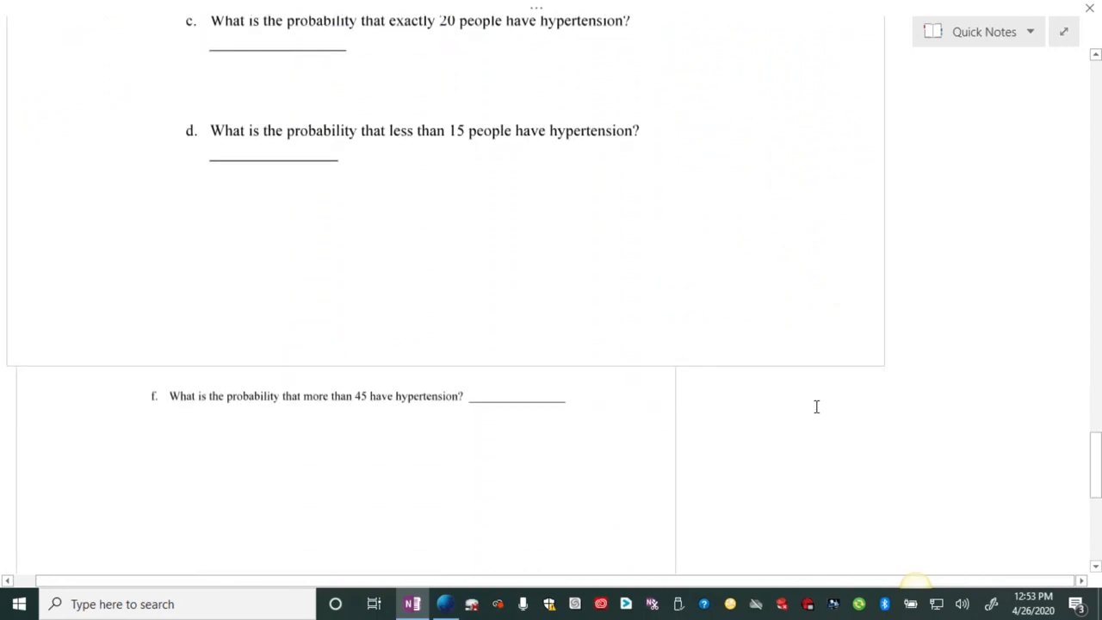
scroll(816, 407, "up", 1)
scroll(817, 407, "up", 10)
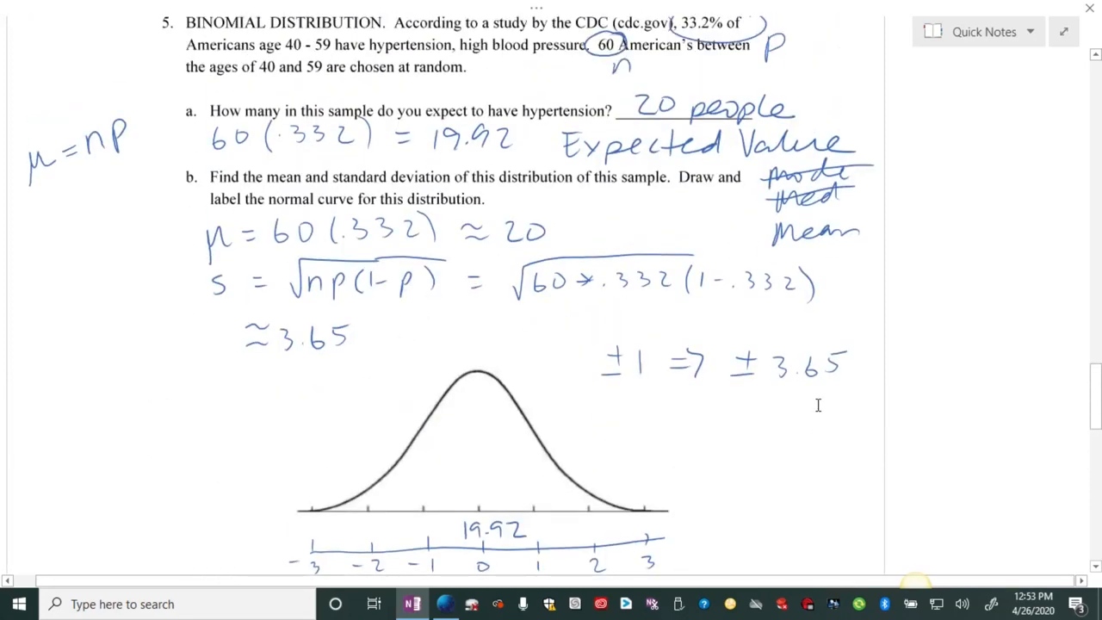
scroll(818, 404, "down", 7)
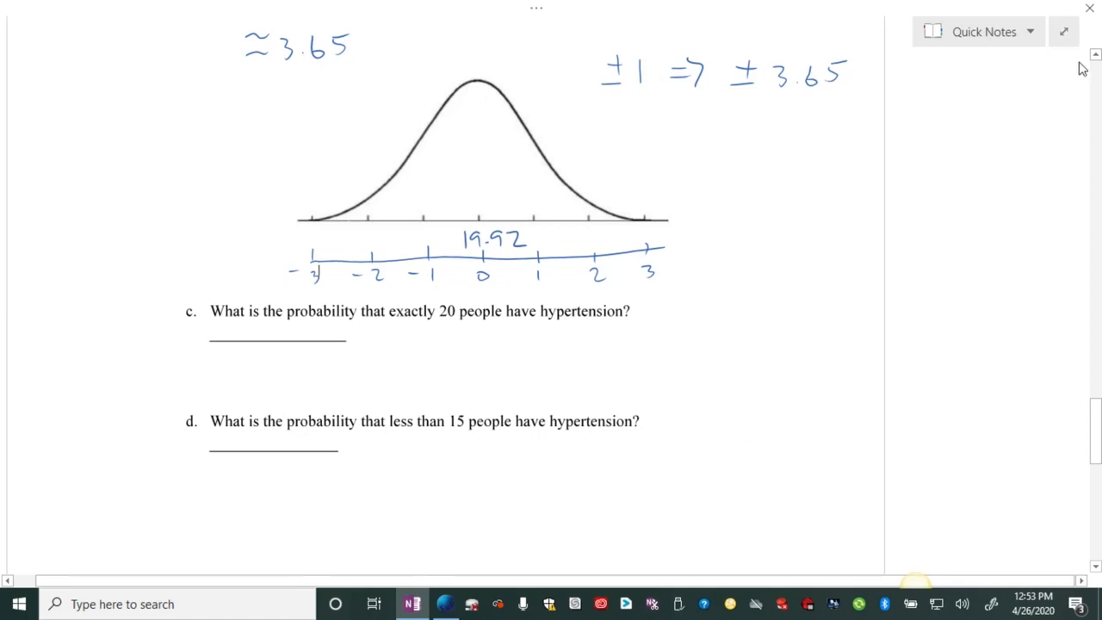
Step: Restore OneNote to the small window below Desmos, in full page view with question 5c visible
left_click(1065, 32)
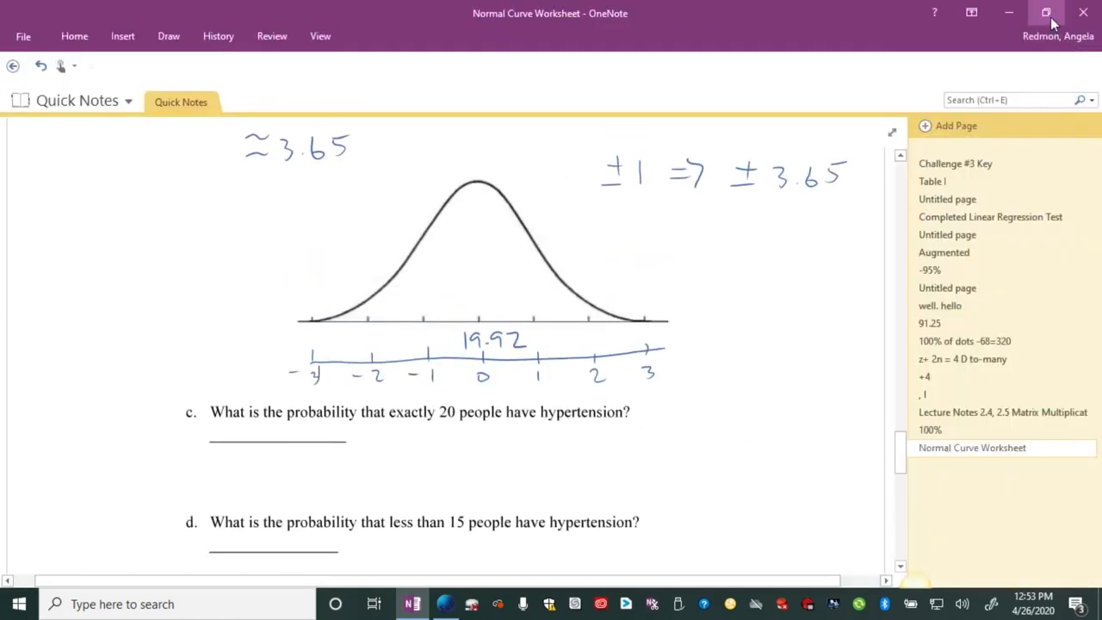
left_click(1050, 16)
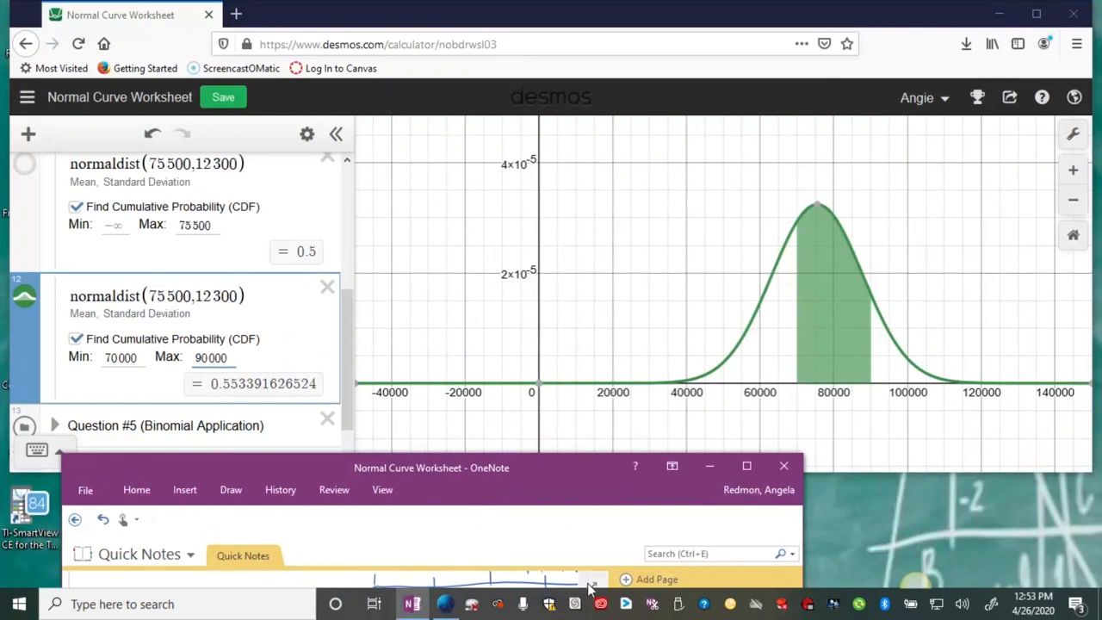
scroll(593, 536, "down", 1)
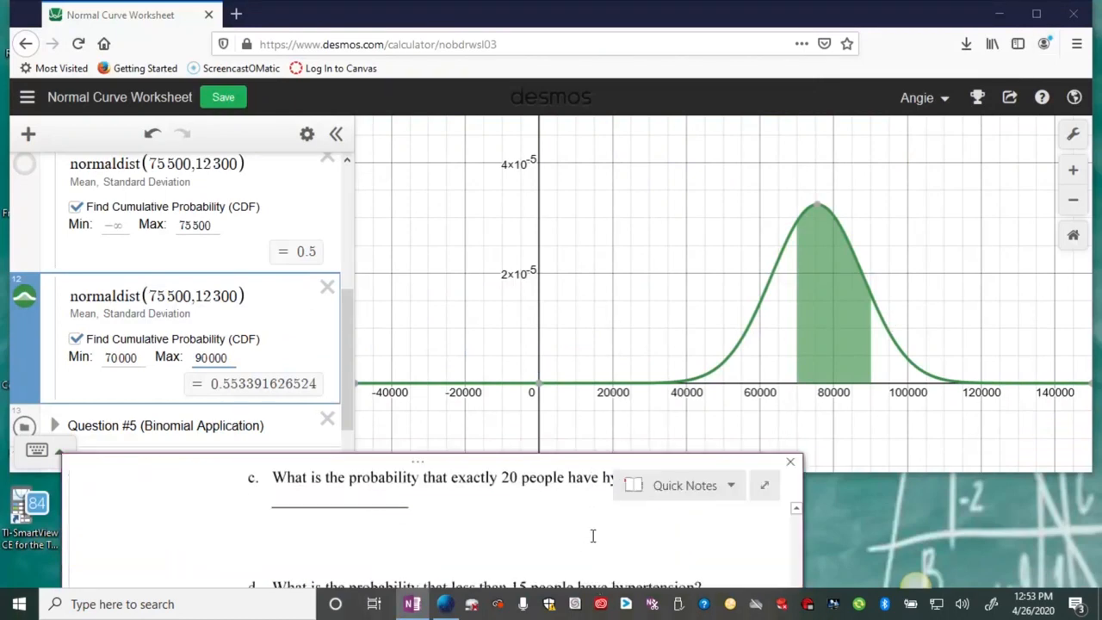
scroll(592, 535, "down", 1)
scroll(592, 535, "up", 2)
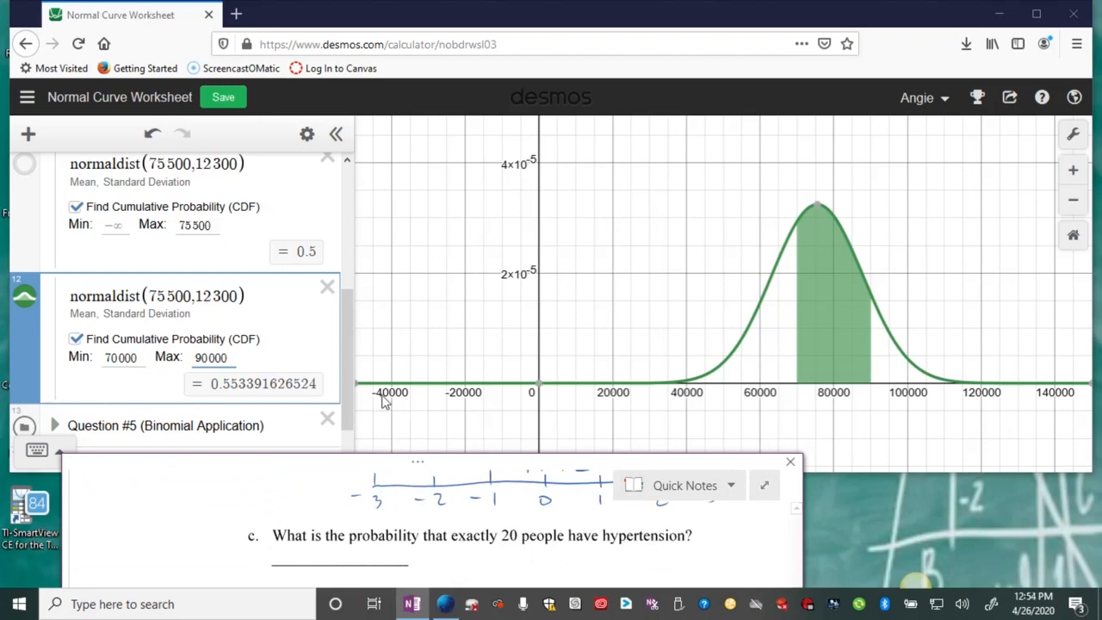
Step: In Desmos, hide the last salary graph, collapse the Question #4 folder and expand the Question #5 folder
left_click(24, 297)
scroll(242, 322, "up", 5)
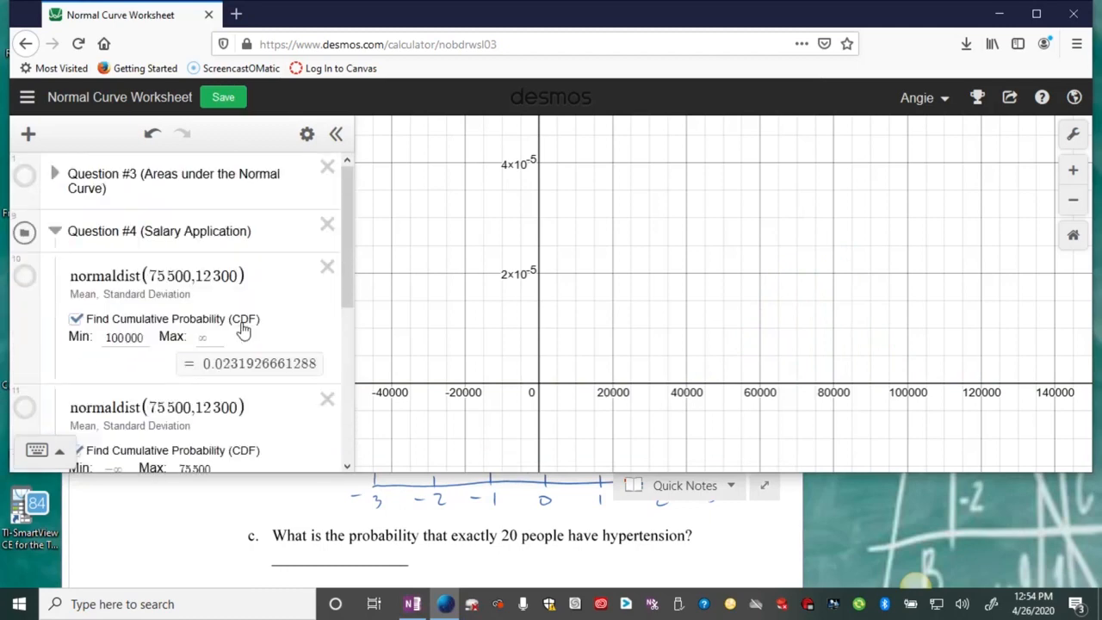
left_click(55, 229)
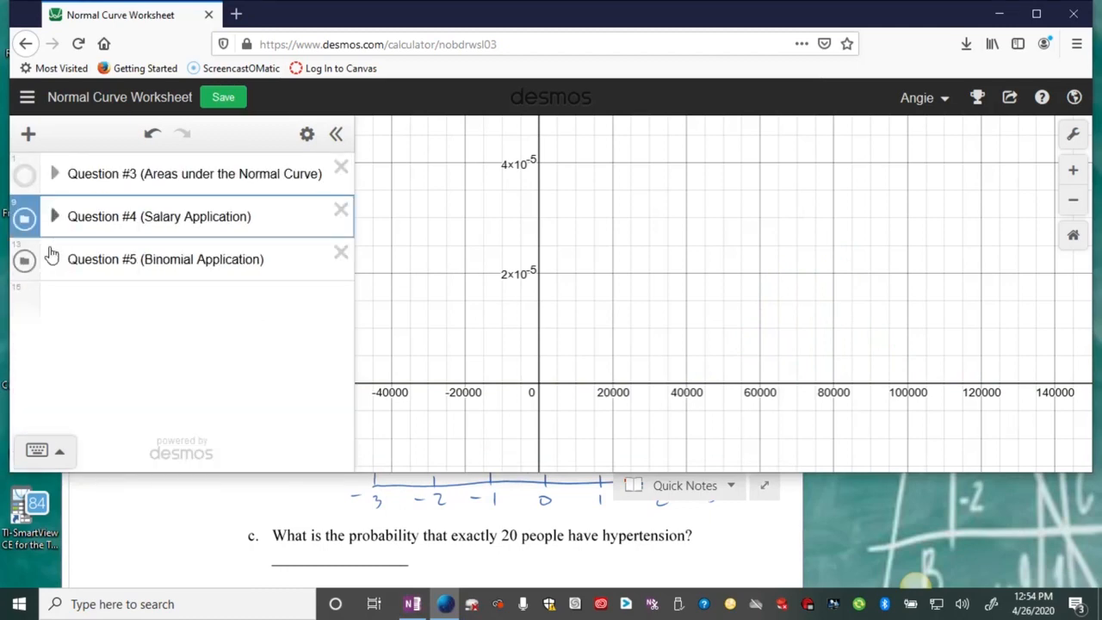
left_click(54, 259)
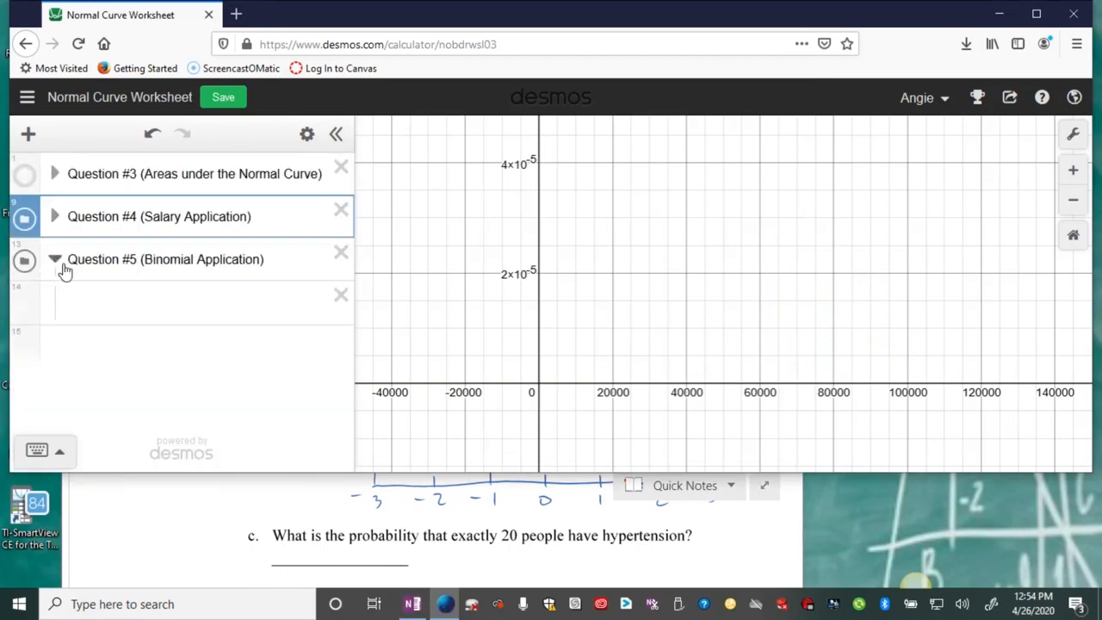
Step: Enter the binomial distribution binomialdist(60,.332) as the first expression in the Question #5 folder
left_click(96, 303)
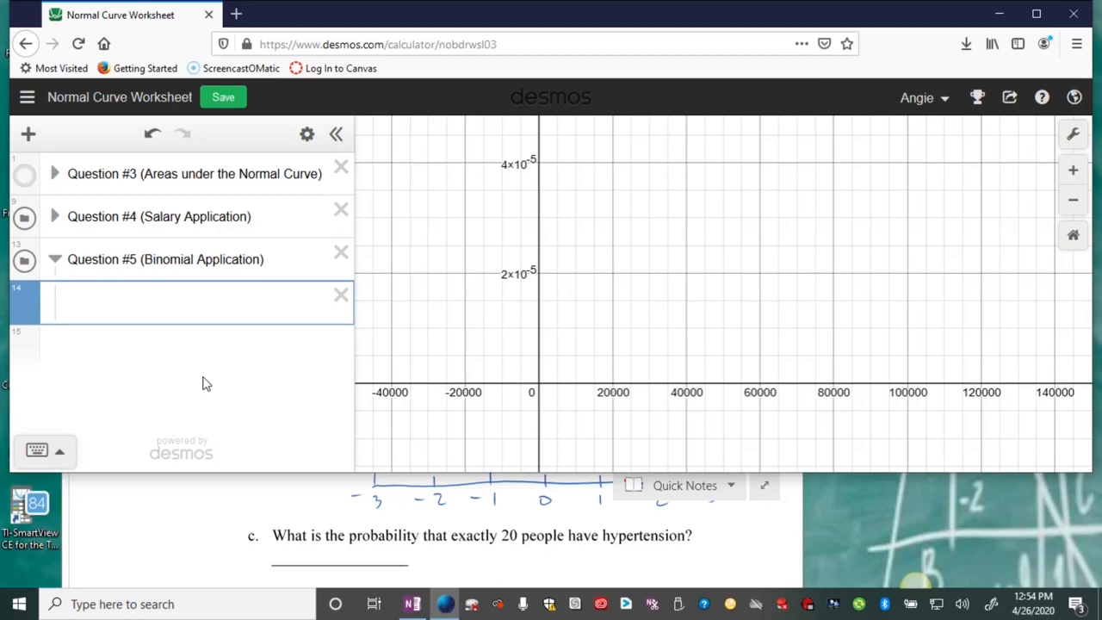
left_click(61, 455)
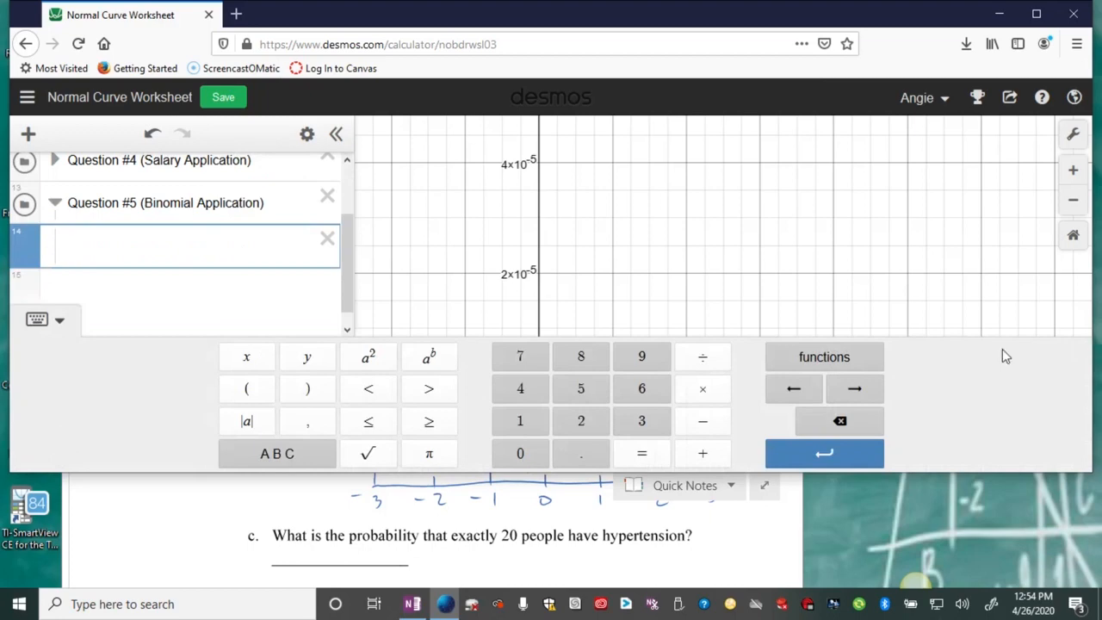
left_click(852, 364)
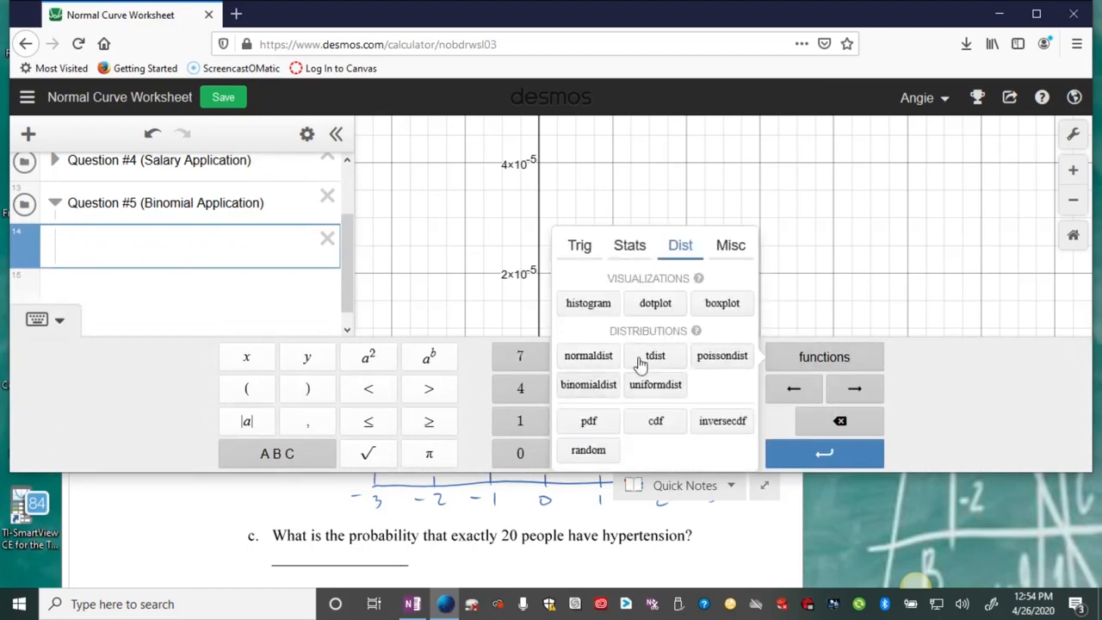
left_click(631, 249)
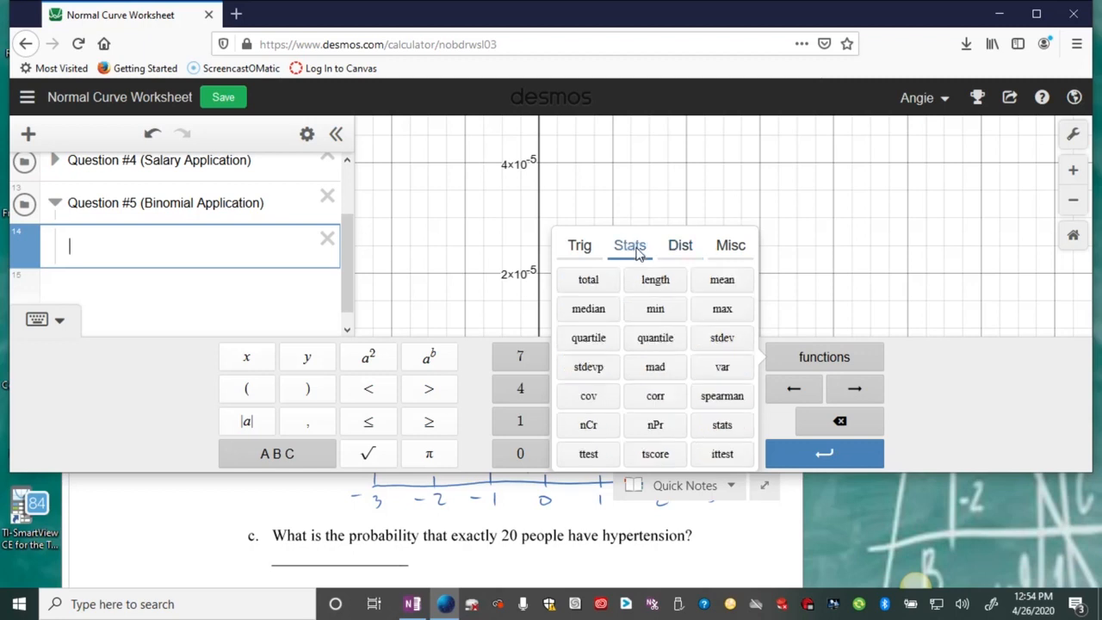
left_click(680, 247)
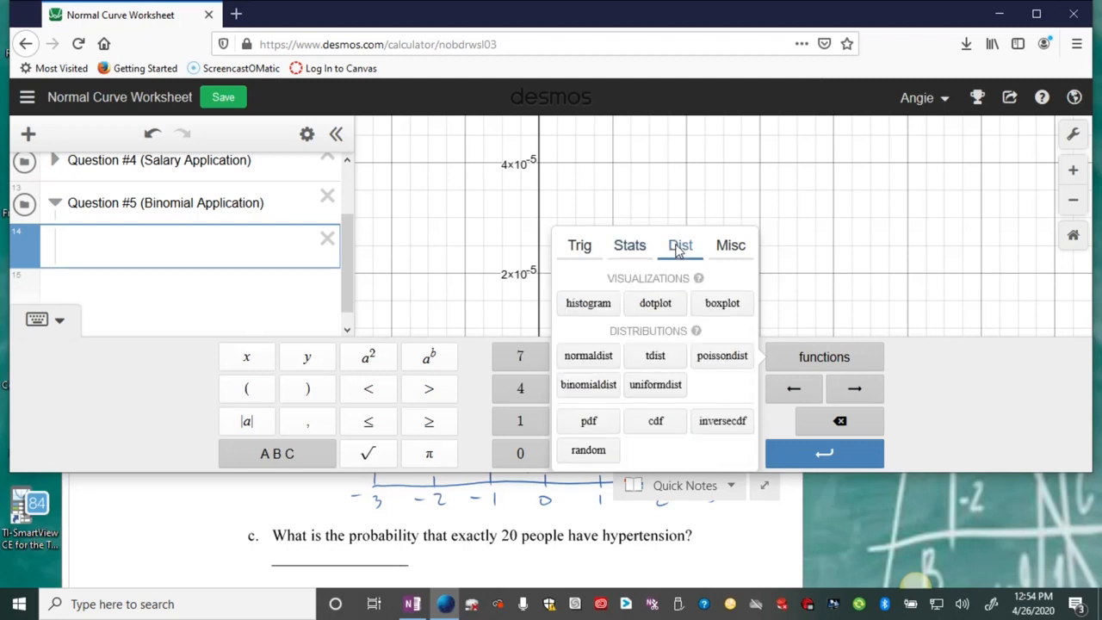
left_click(590, 386)
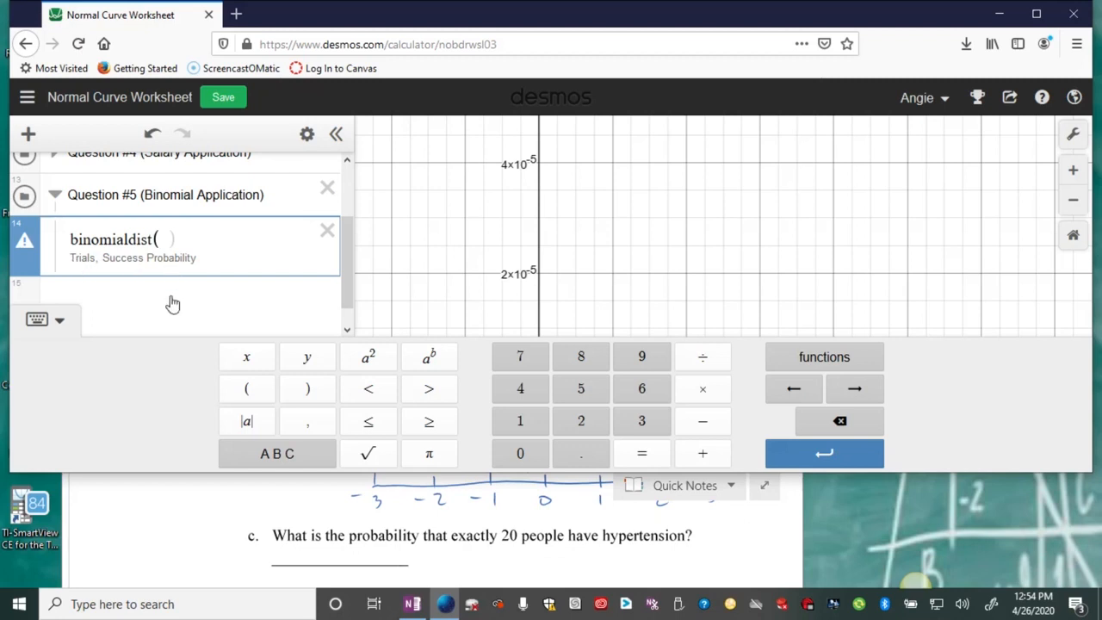
type("60")
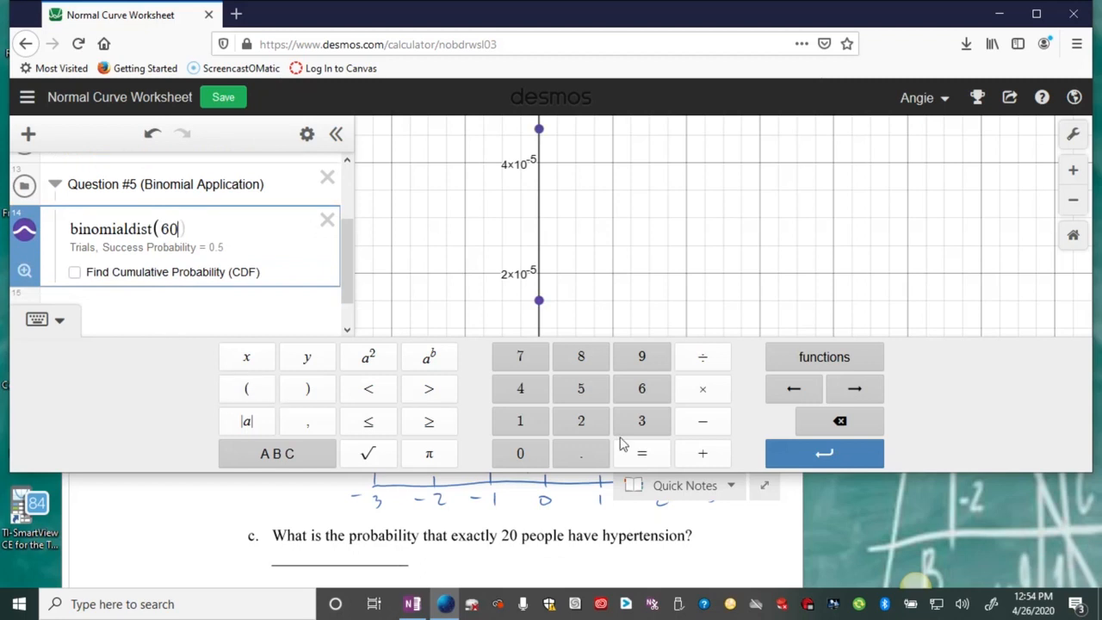
type(",")
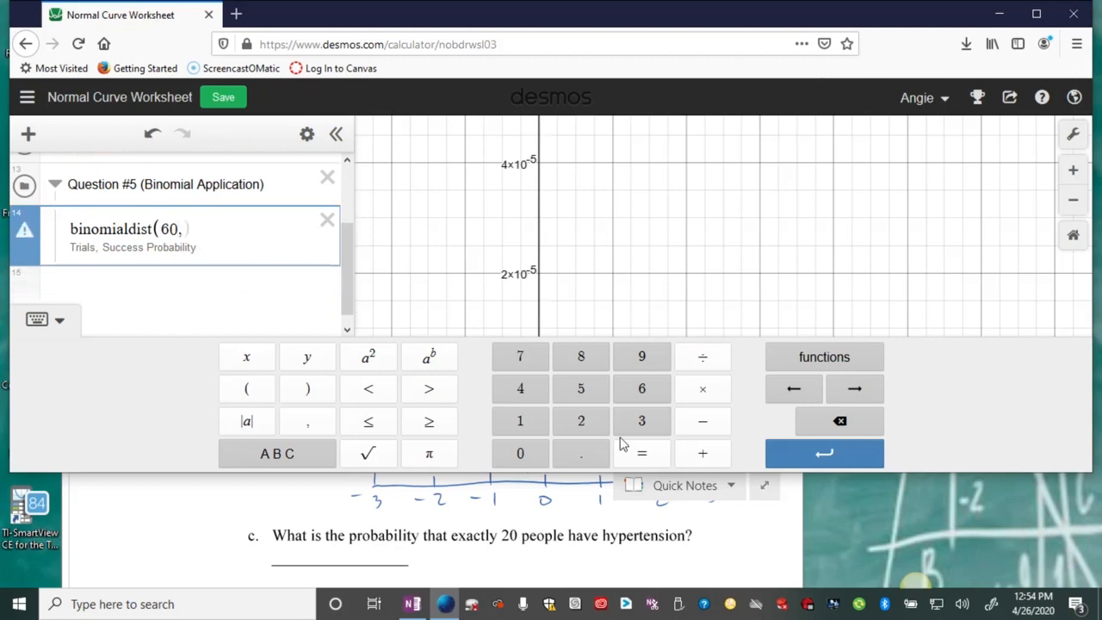
type(".332")
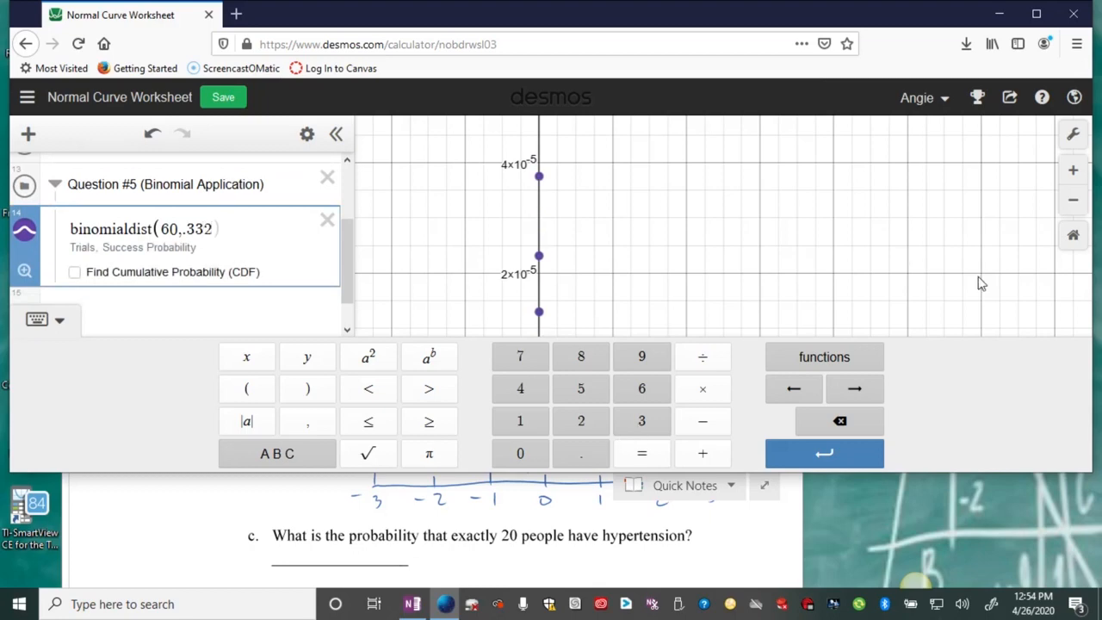
left_click(59, 321)
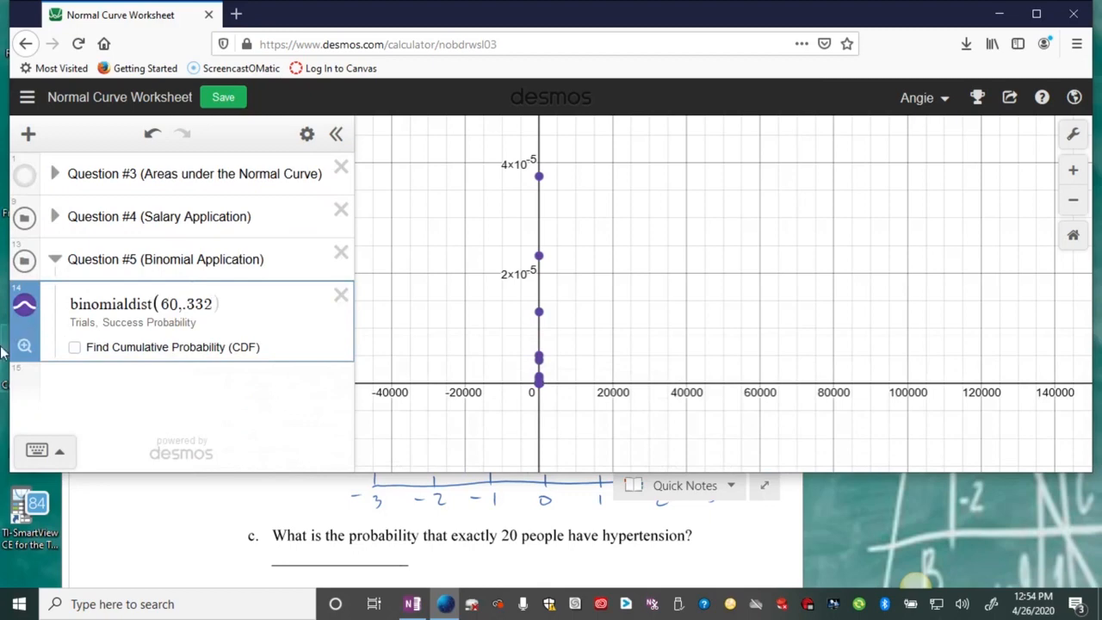
Step: Fit the graph to the binomial distribution and find its cumulative probability with min 20 and max 20
left_click(24, 348)
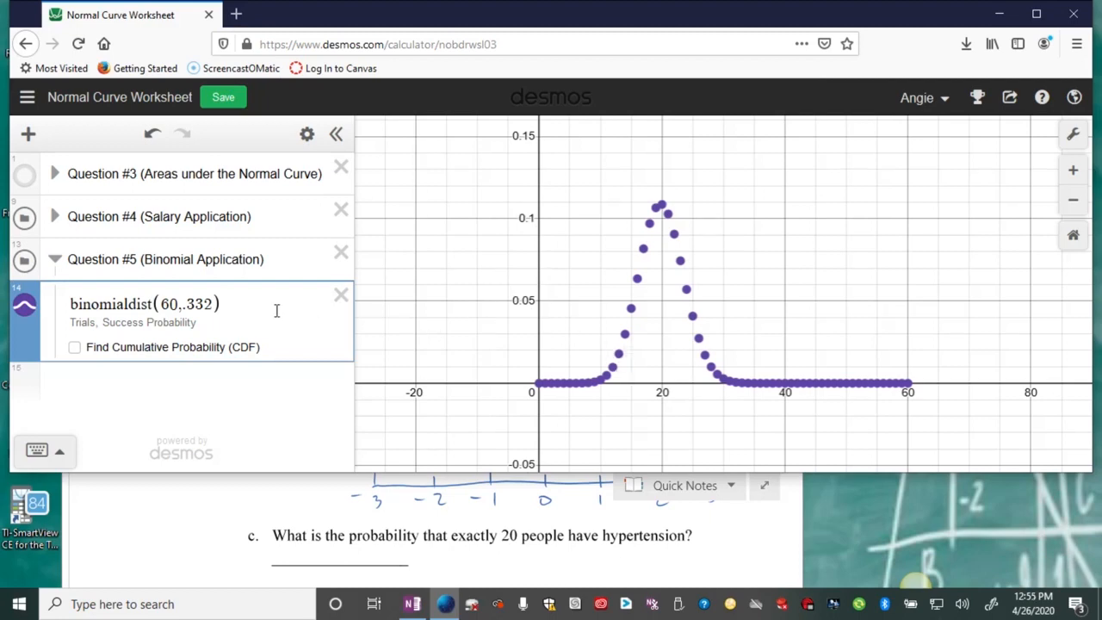
left_click(76, 348)
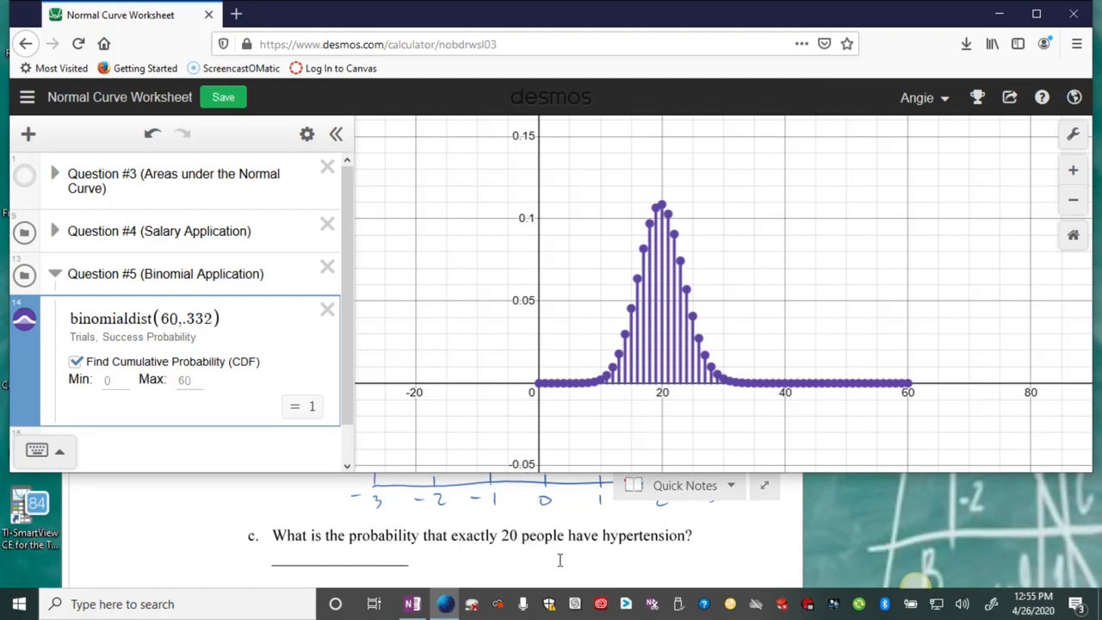
left_click(123, 384)
scroll(123, 386, "down", 1)
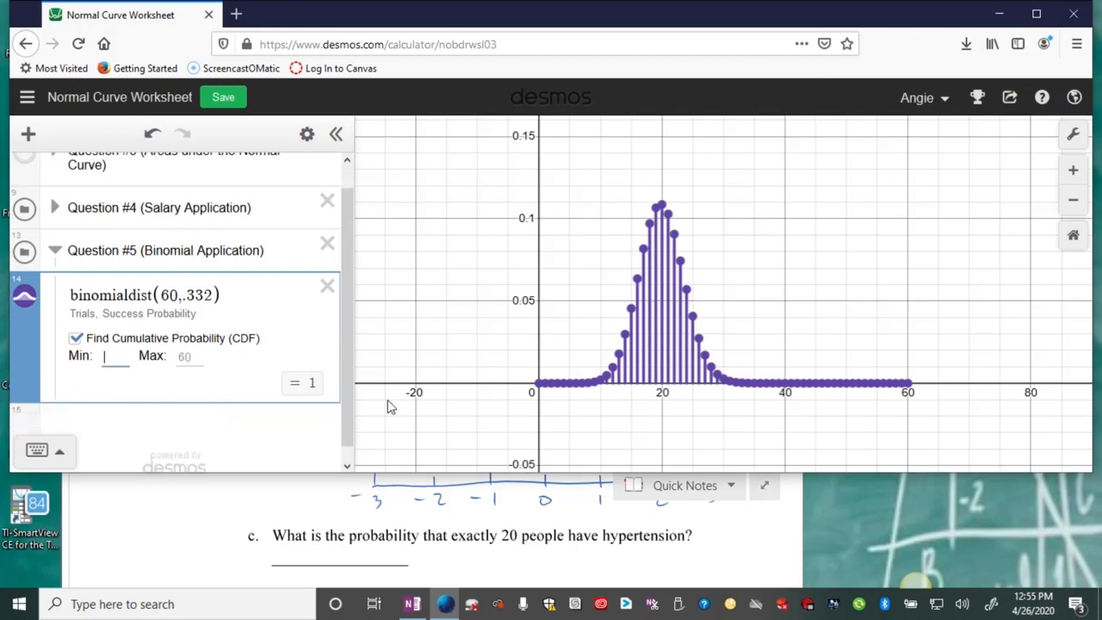
type("20")
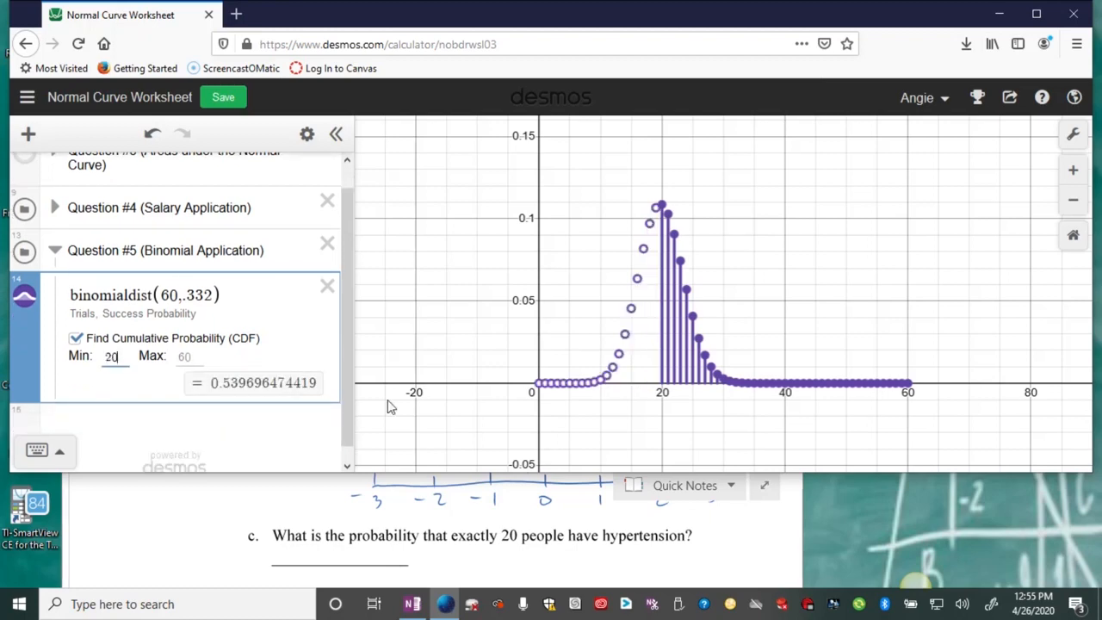
key("Tab")
type("20")
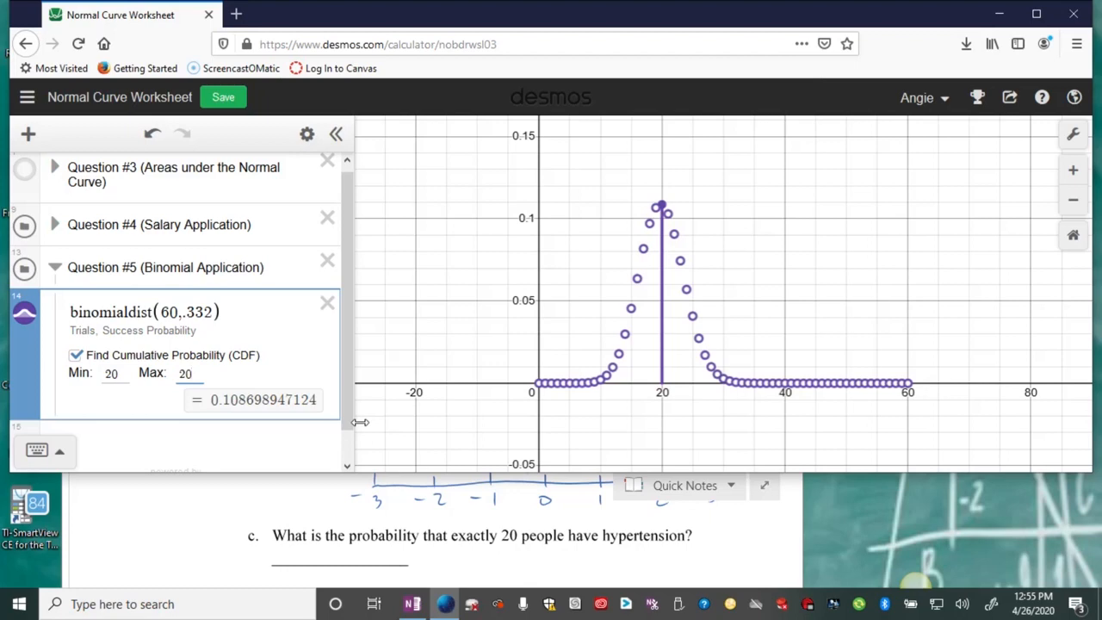
Step: Handwrite the answer ".1087 or 10.87%" on the blank for question 5c in OneNote
left_click(297, 560)
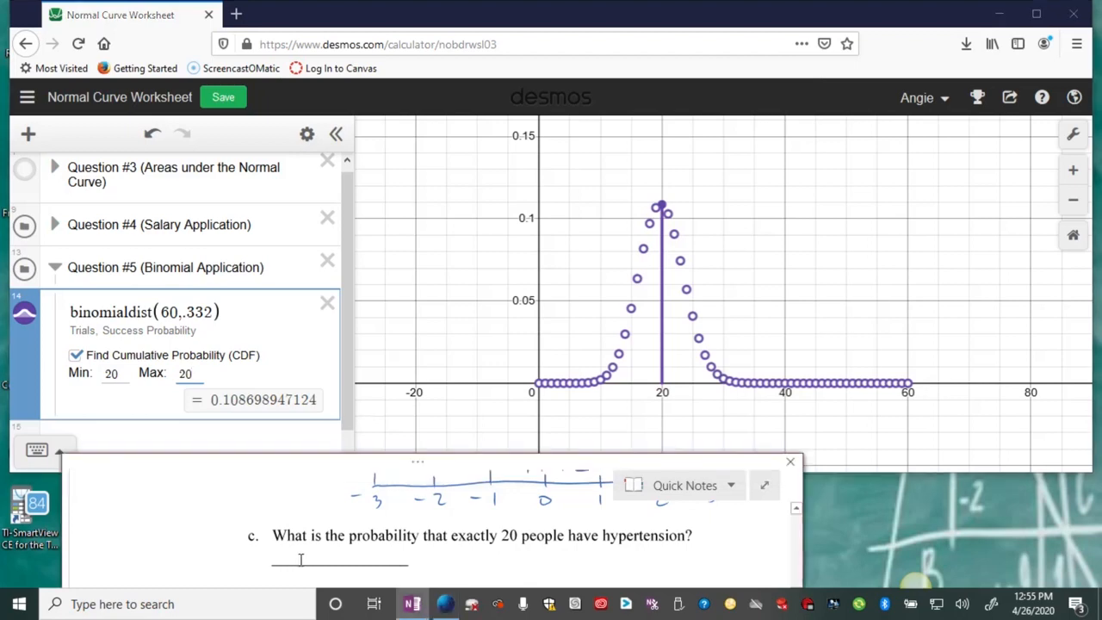
left_click(302, 558)
mouse_move(318, 549)
left_mouse_down()
mouse_move(316, 565)
mouse_move(360, 549)
mouse_move(384, 566)
mouse_move(434, 552)
left_mouse_up()
left_click_drag(443, 556, 461, 565)
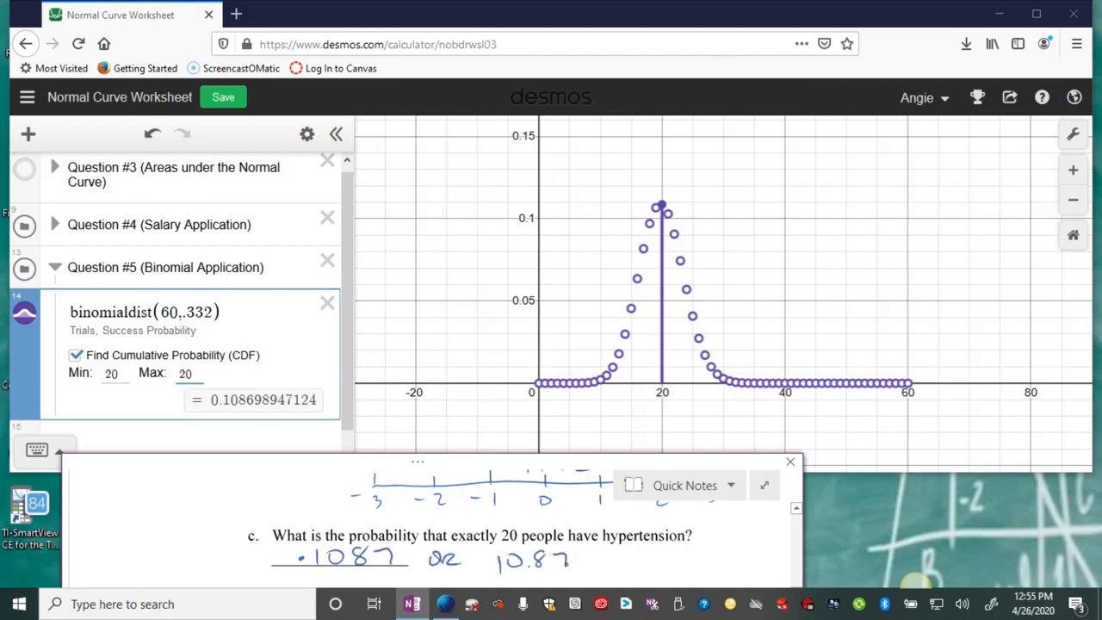
left_click_drag(575, 552, 595, 568)
left_click_drag(589, 560, 600, 571)
scroll(265, 429, "down", 1)
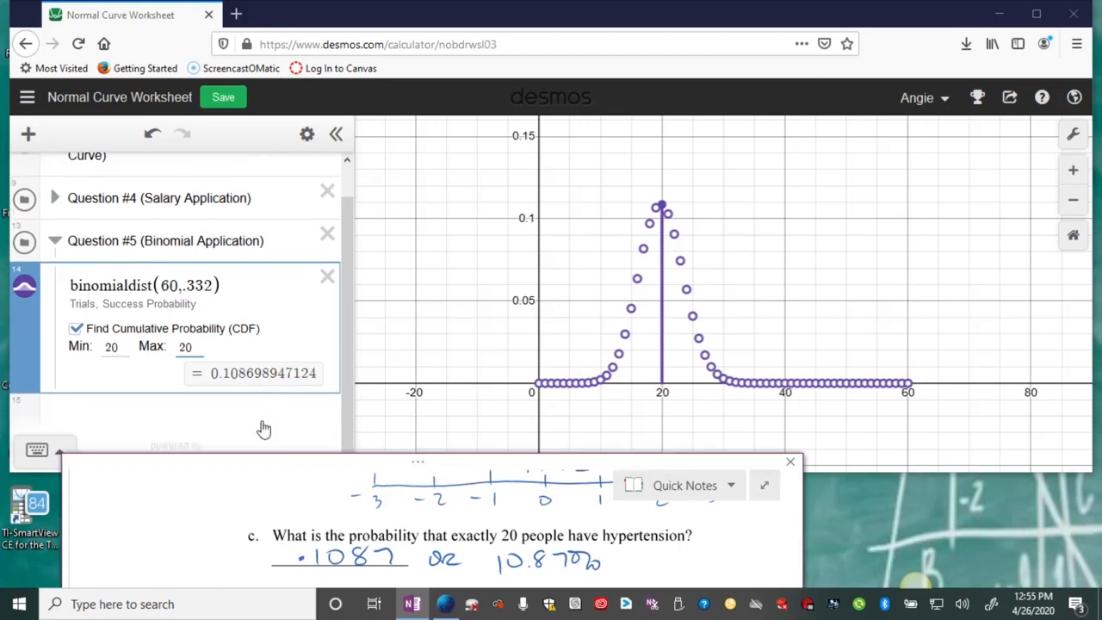
left_click(332, 336)
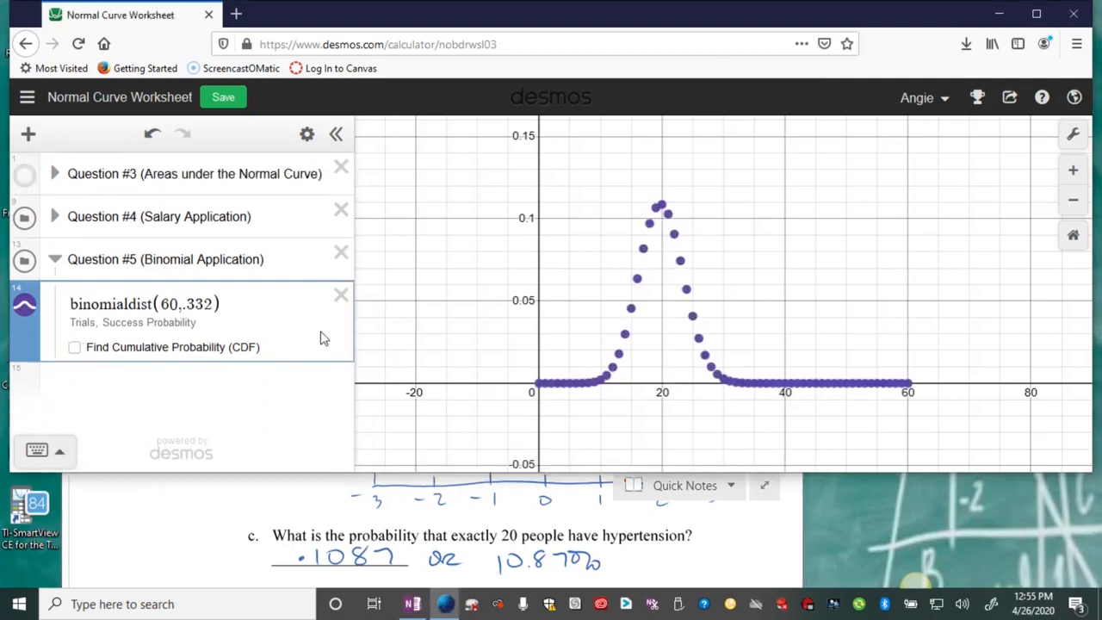
left_click(75, 347)
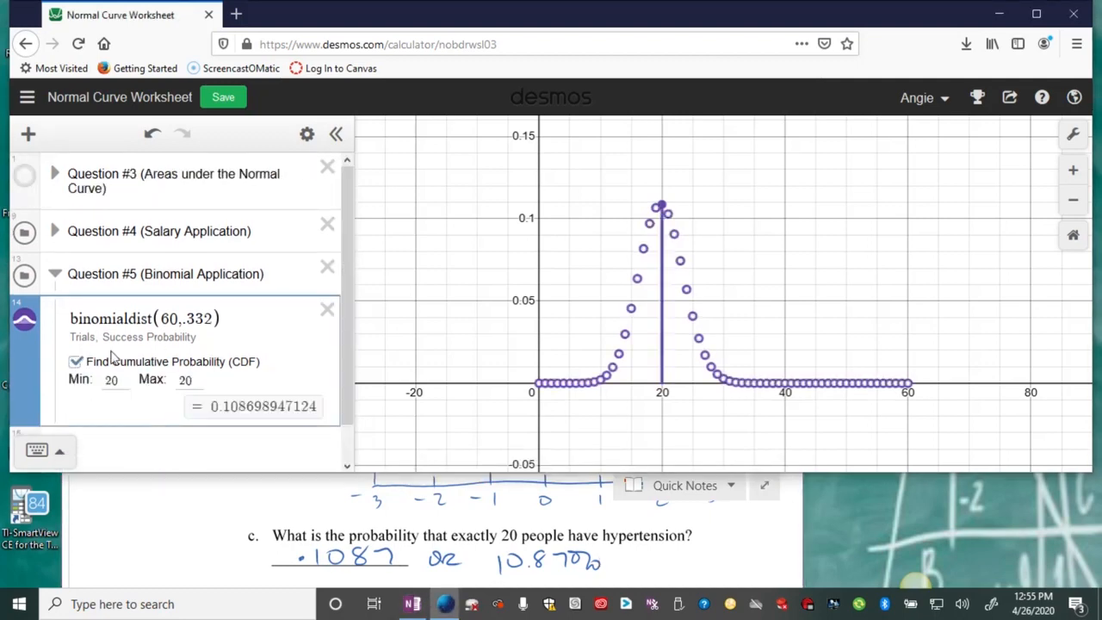
Step: In Desmos, add the normal distribution normaldist(19.92,3.65) as a new expression below the binomial one
left_click(143, 444)
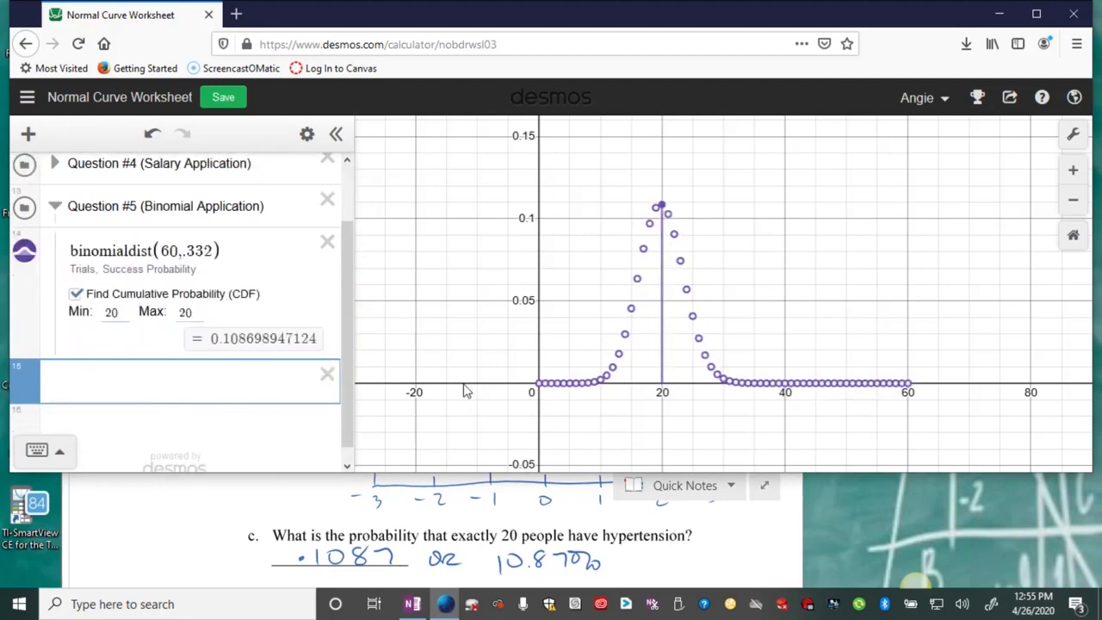
type("norm")
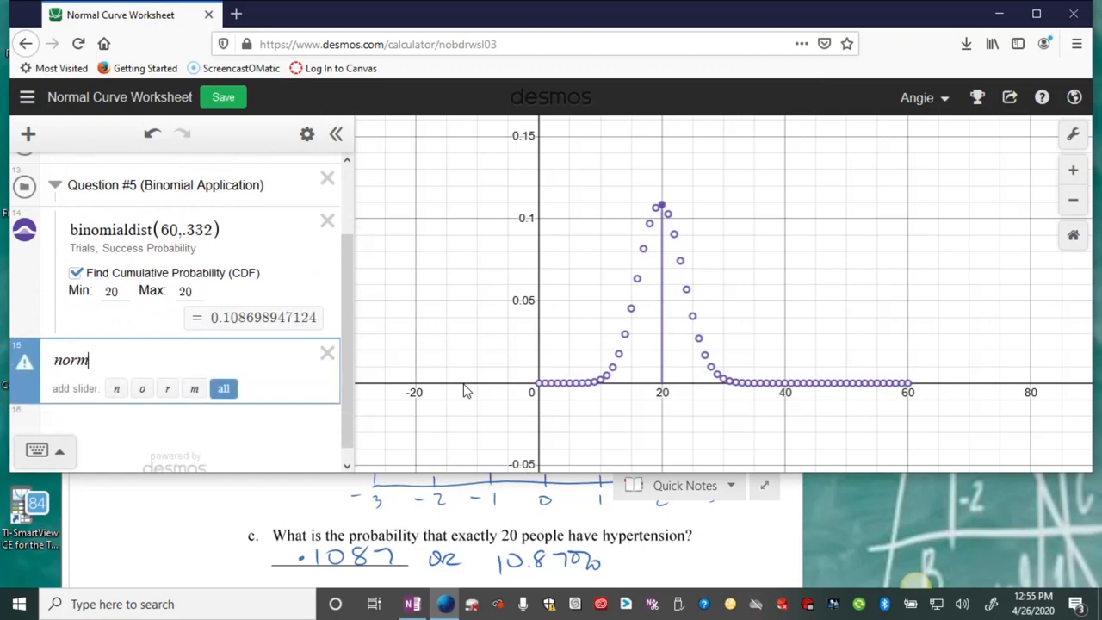
type("aldist")
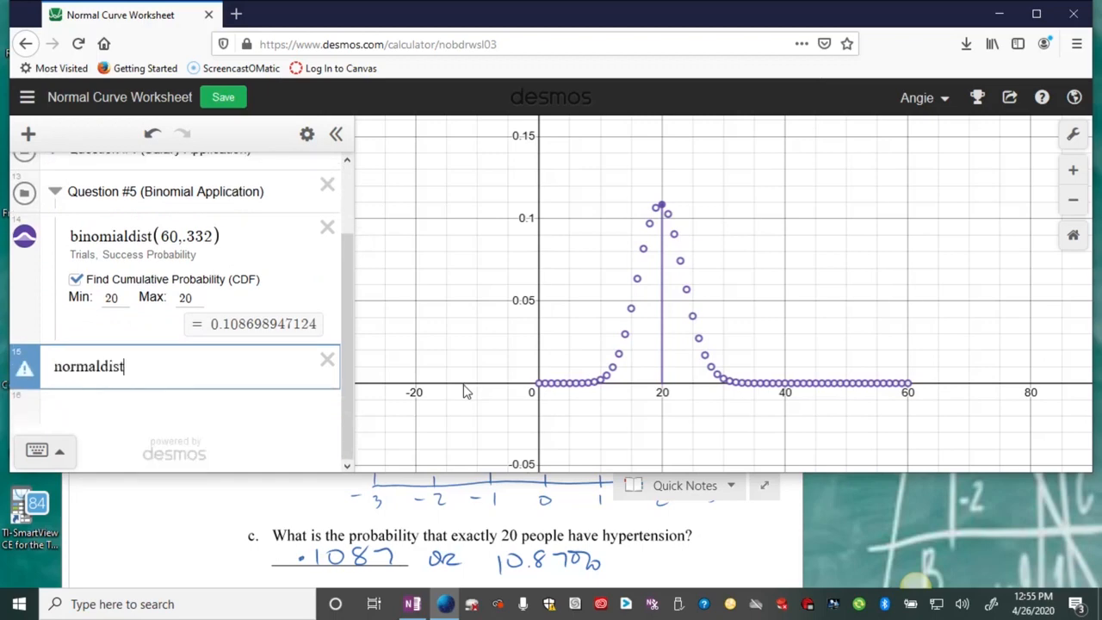
type("(")
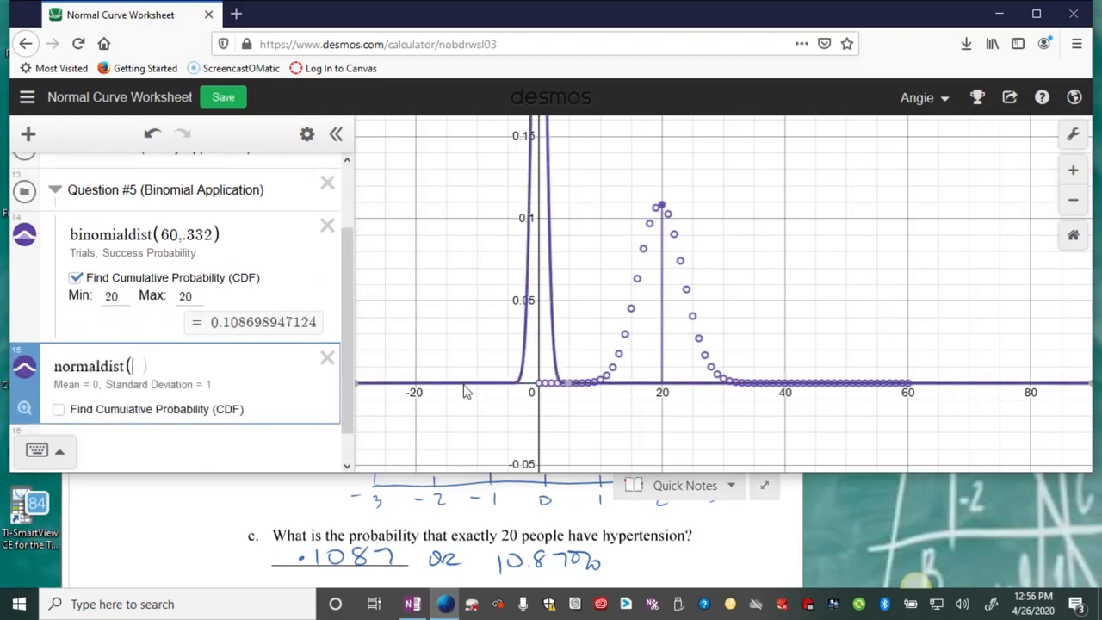
type("19")
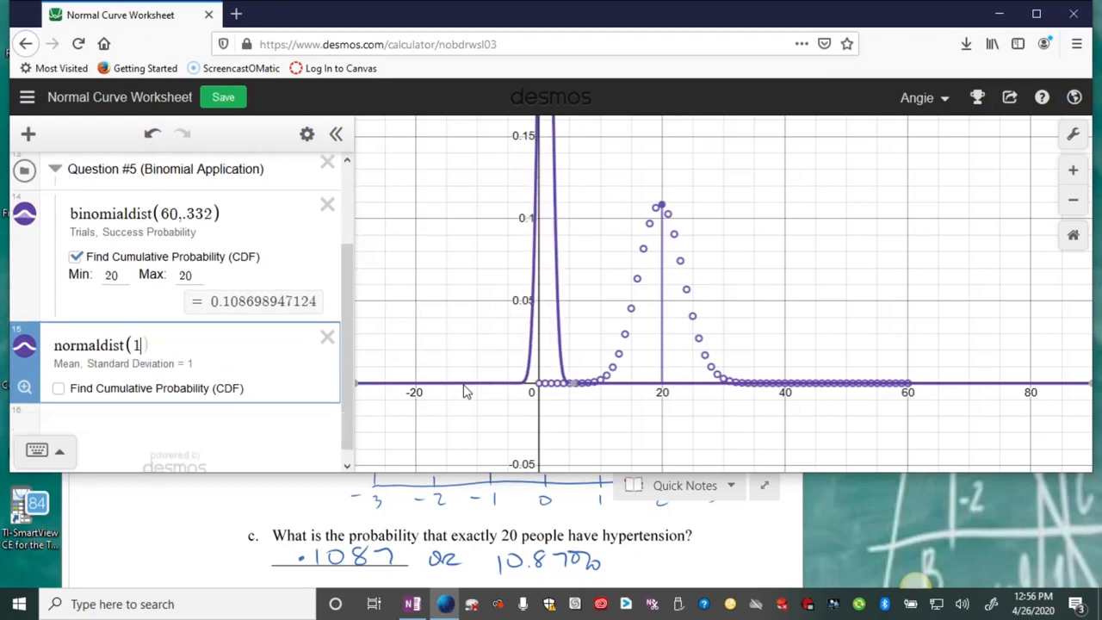
type(".92,")
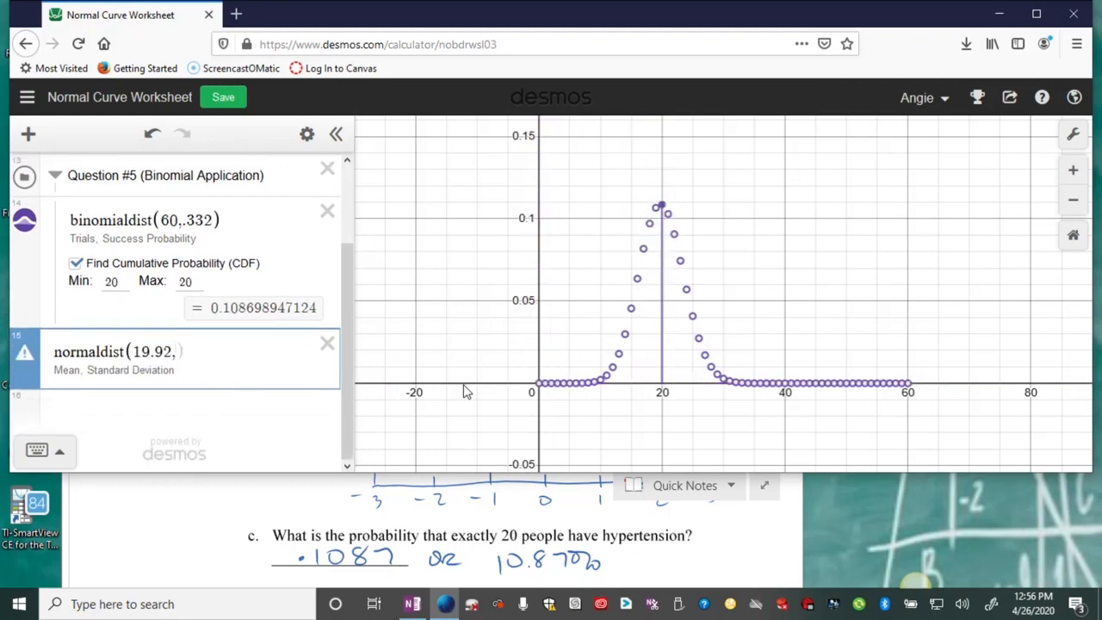
type("3.")
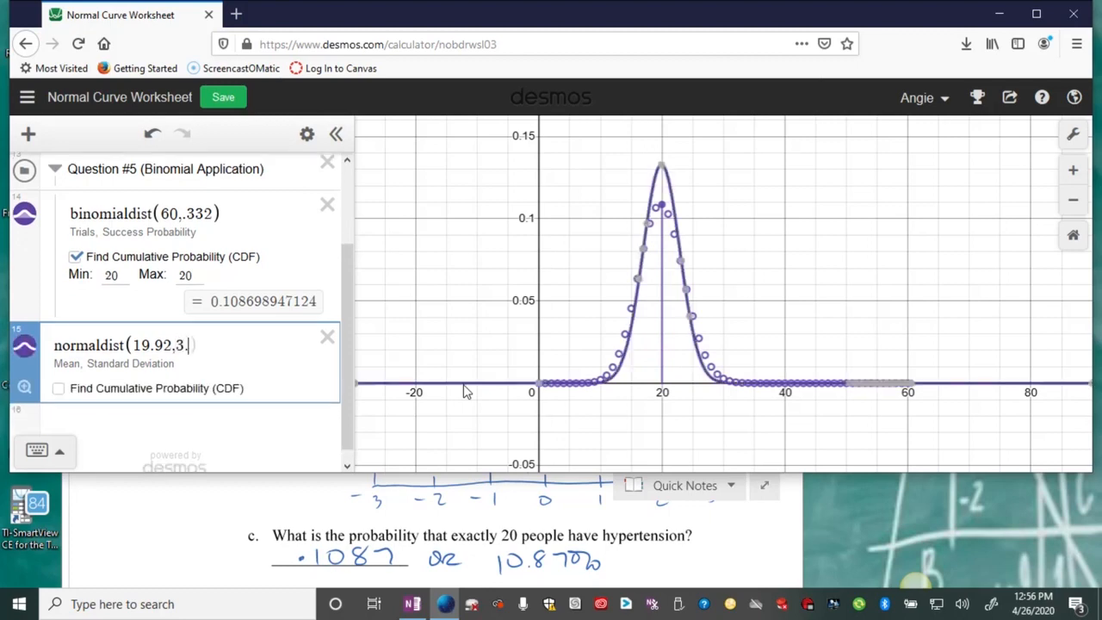
type("6")
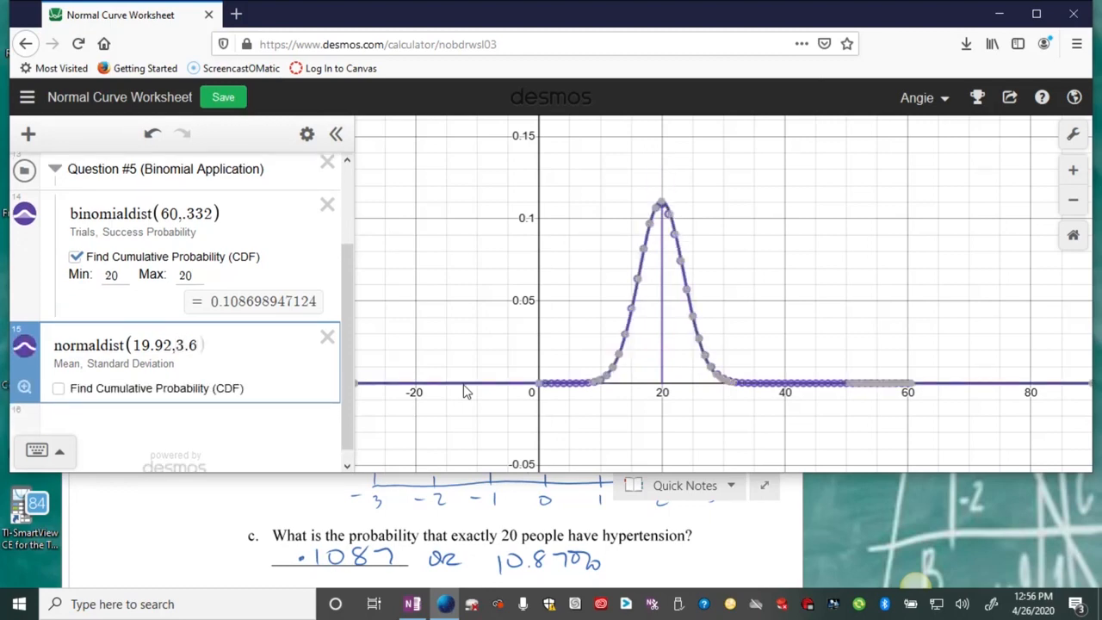
type("5")
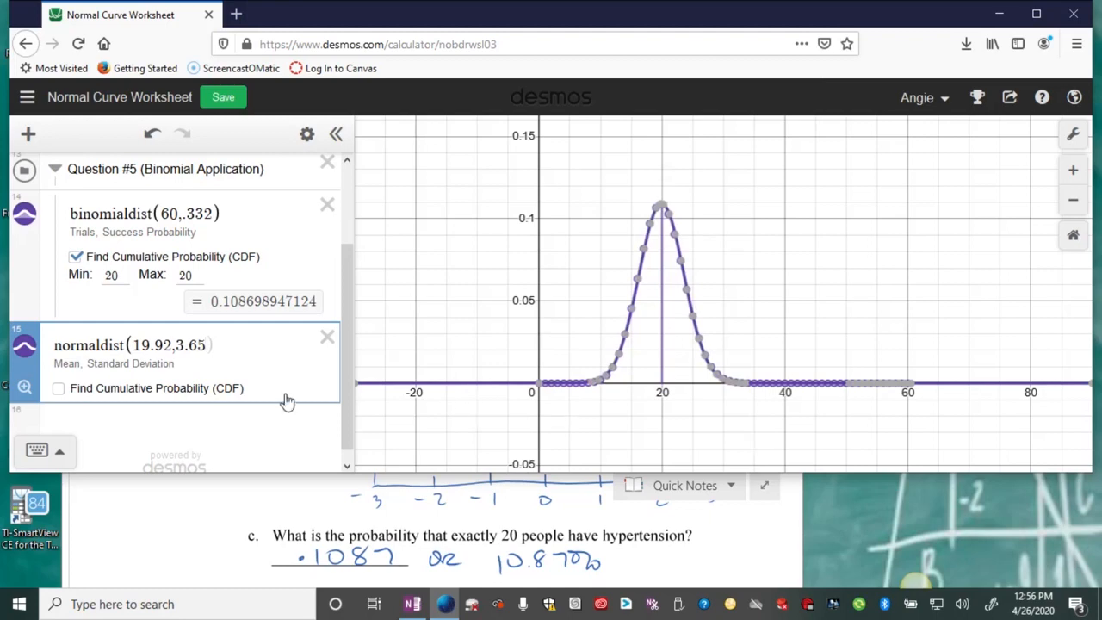
Step: Find the normal distribution's cumulative probability with min 20 and max 20
left_click(58, 389)
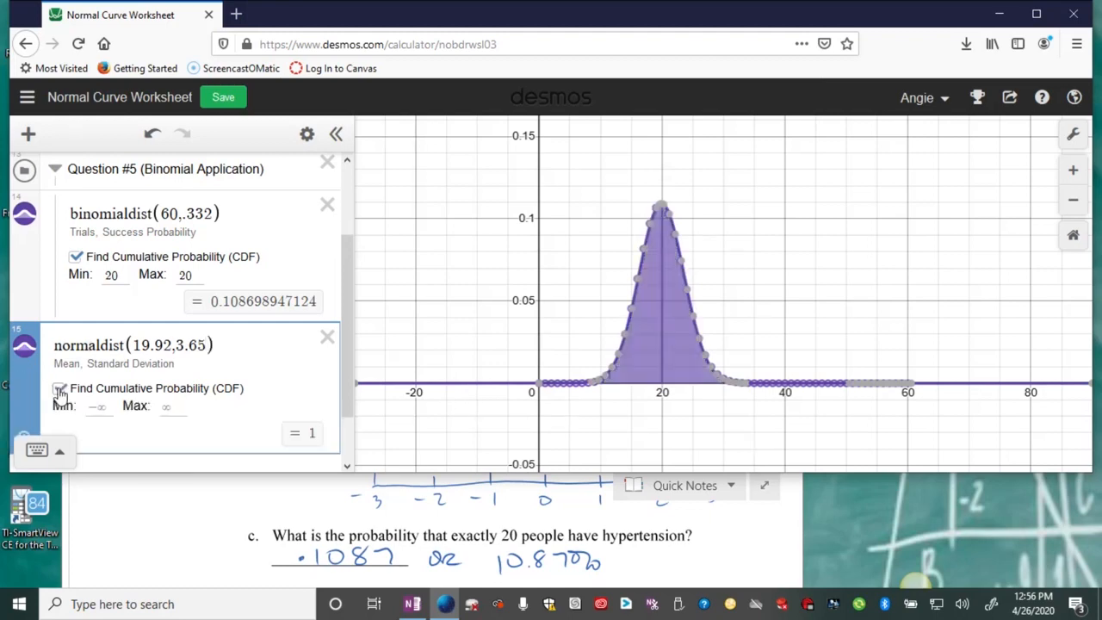
left_click(104, 407)
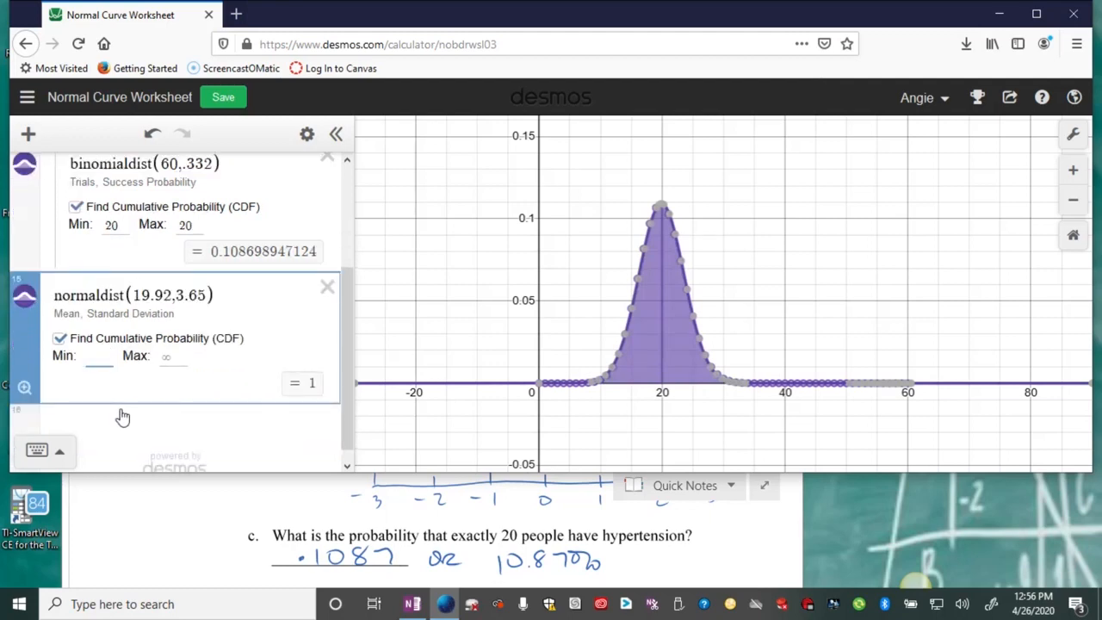
type("20")
key("Tab")
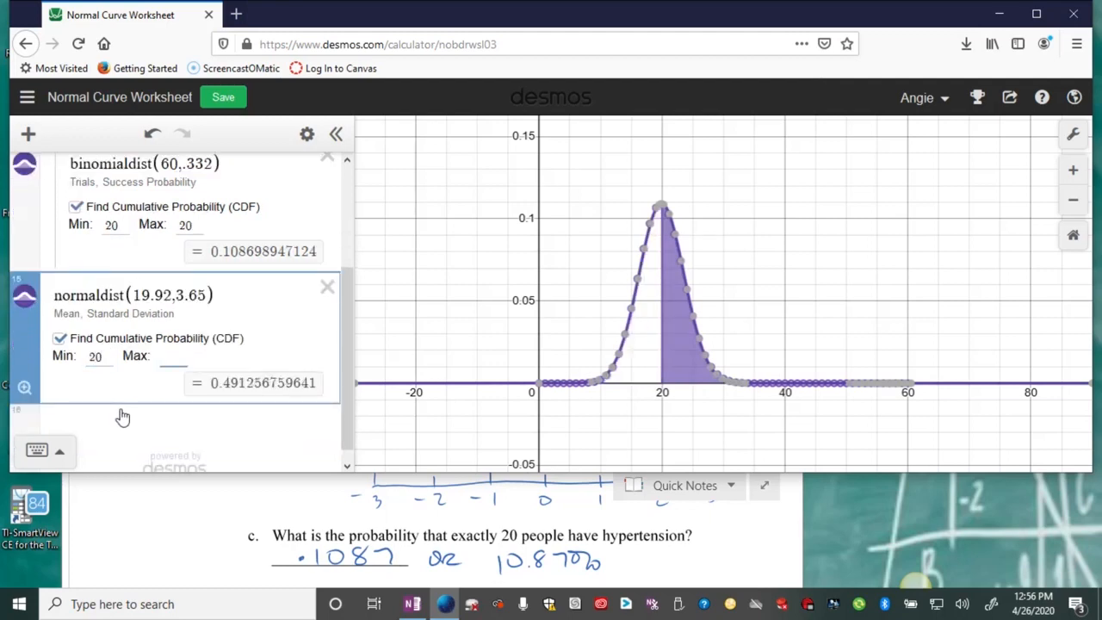
type("20")
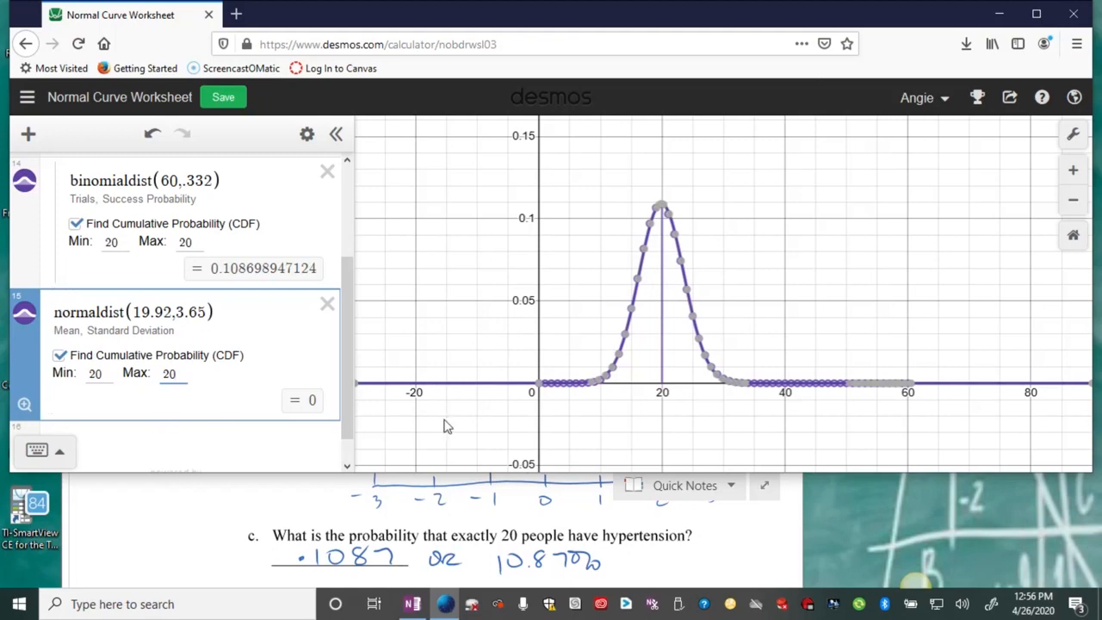
Step: View the normal curve alone by hiding the binomial graph, restore the binomial graph and hide the normal curve
left_click(25, 182)
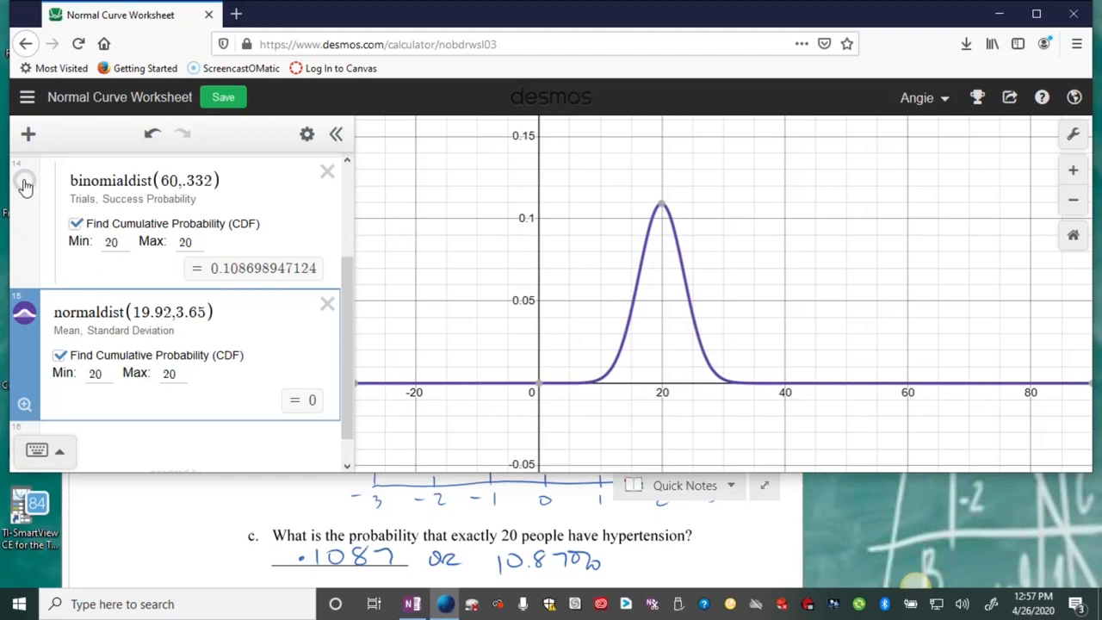
left_click(25, 182)
left_click(23, 317)
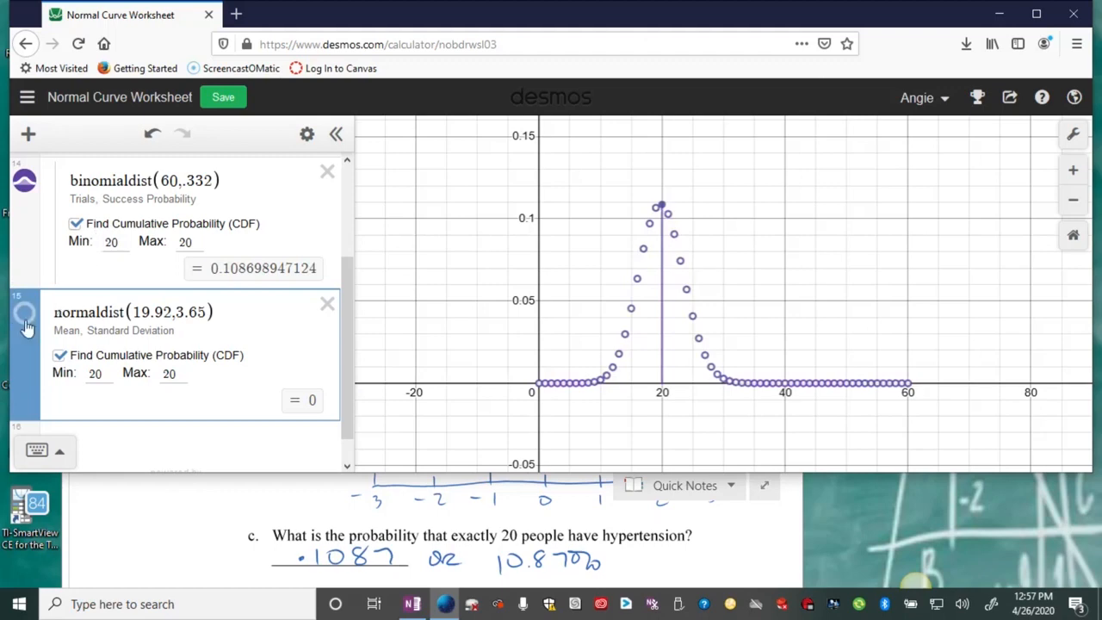
Step: Show the normal curve on its own without the binomial graph, and display both graphs together
left_click(25, 315)
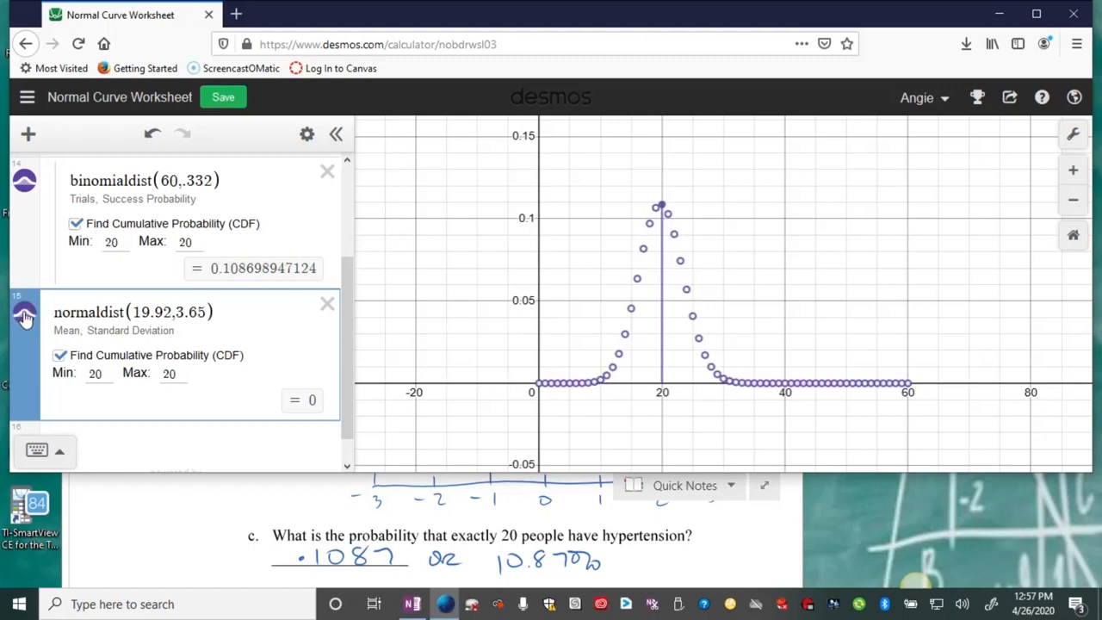
left_click(26, 182)
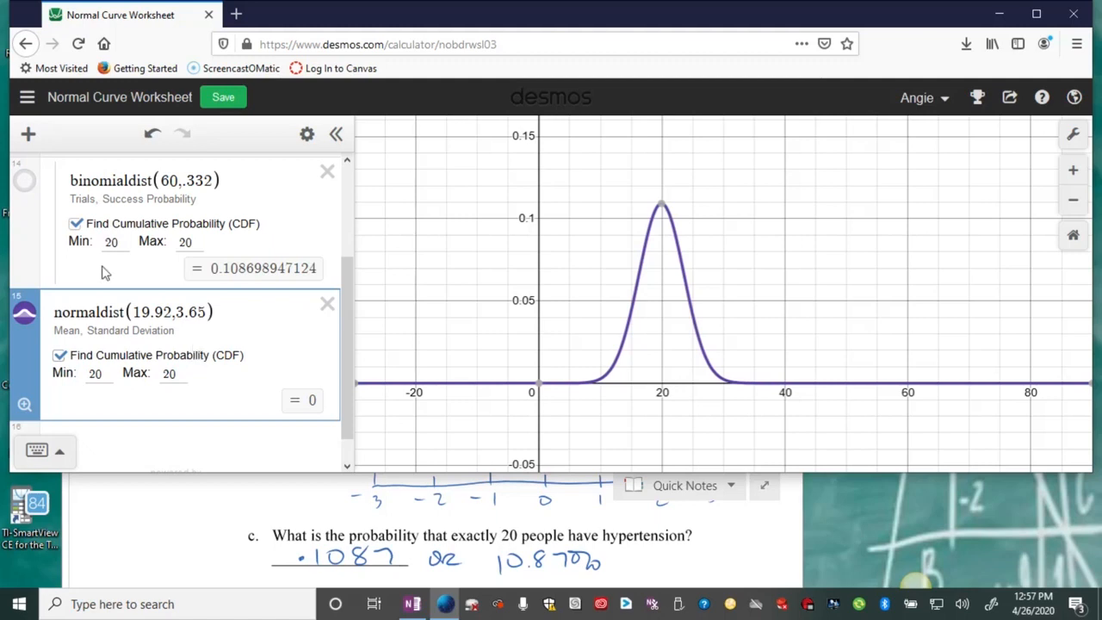
left_click(25, 183)
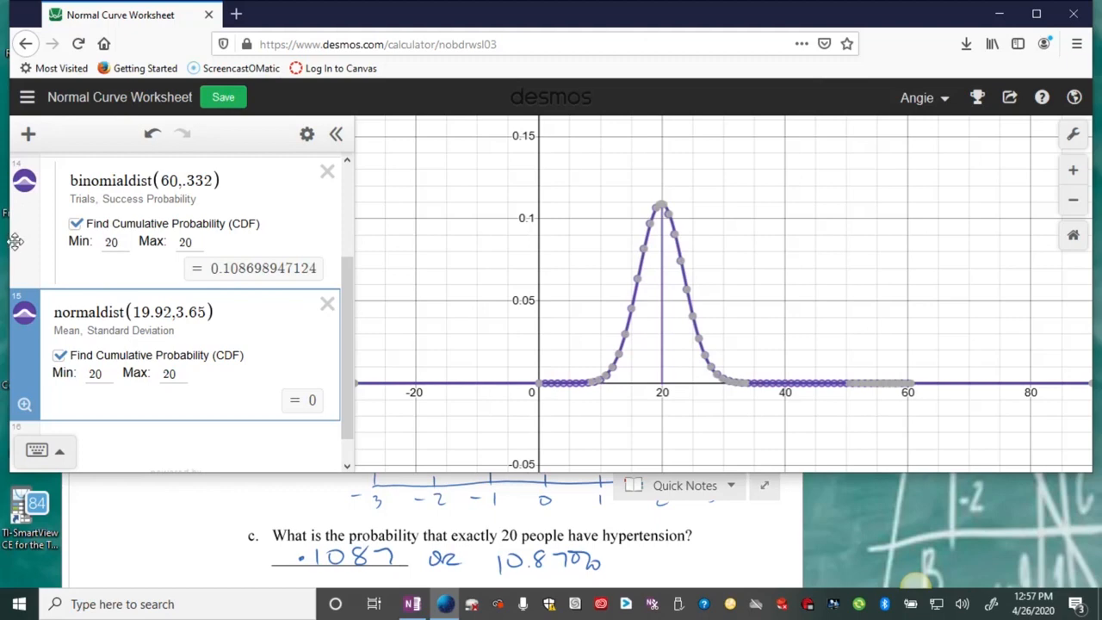
Step: Set the normal distribution's cumulative probability limits to min 19.5 and max 20.5
left_click(103, 378)
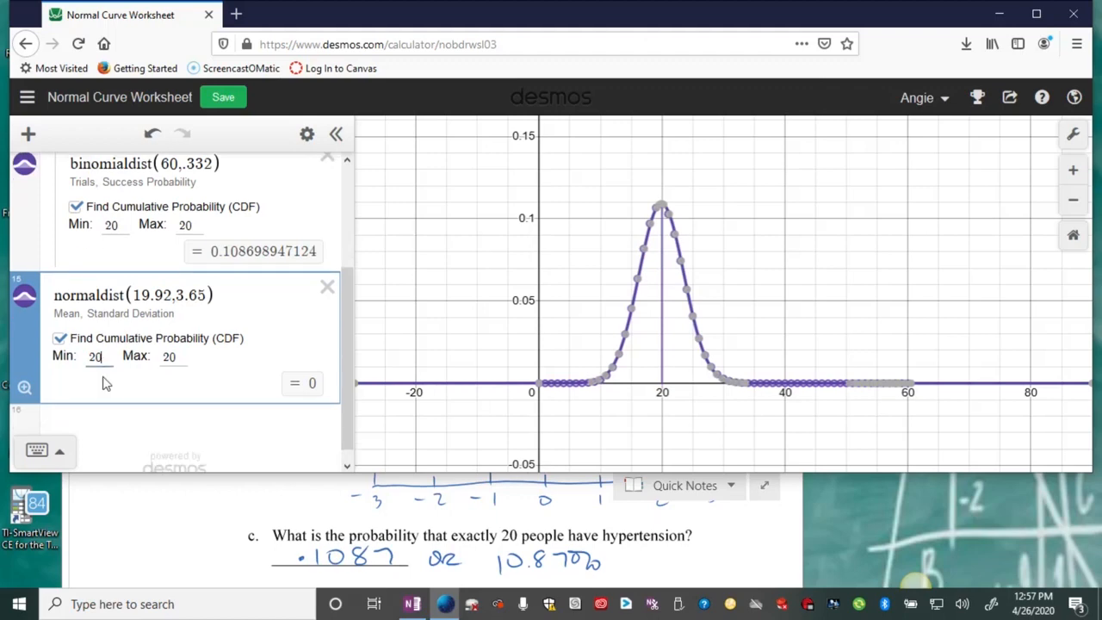
key("BackSpace")
key("BackSpace")
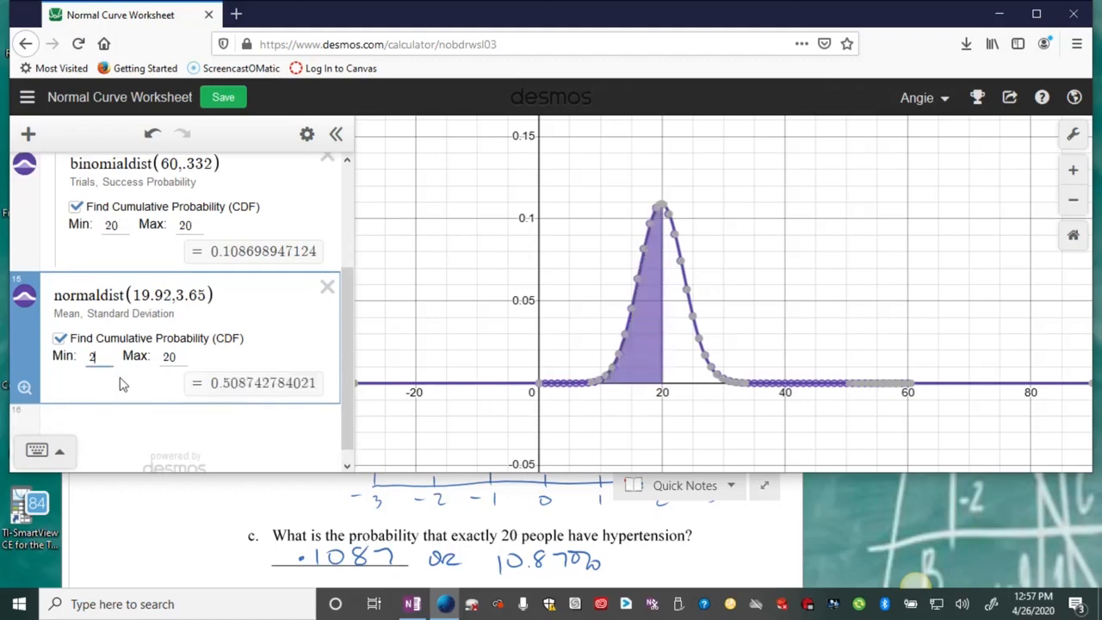
type("19")
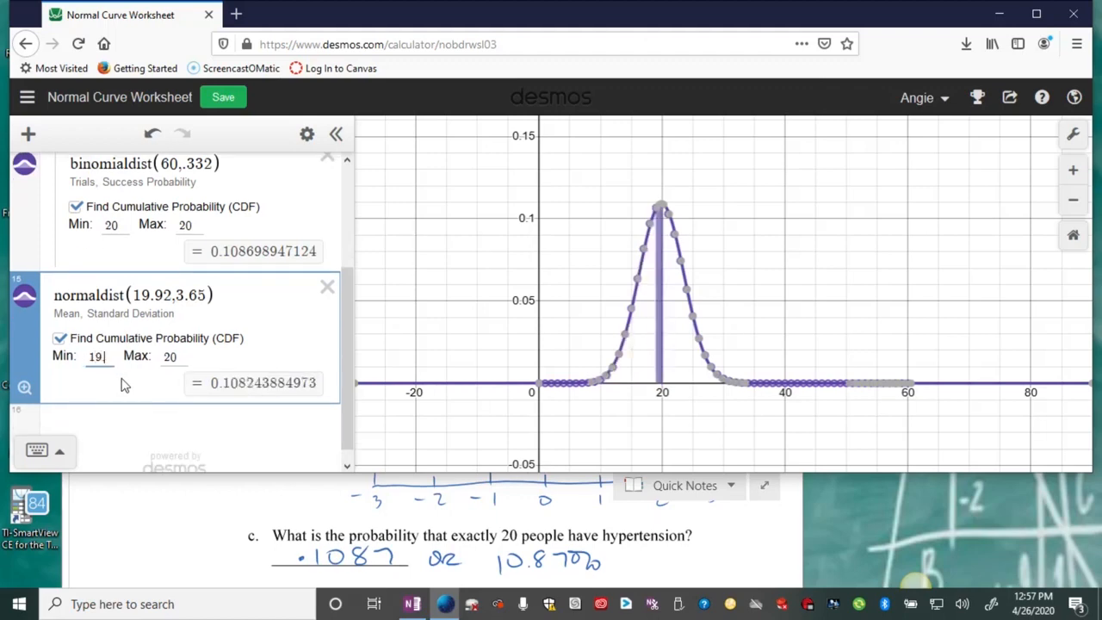
type(".5")
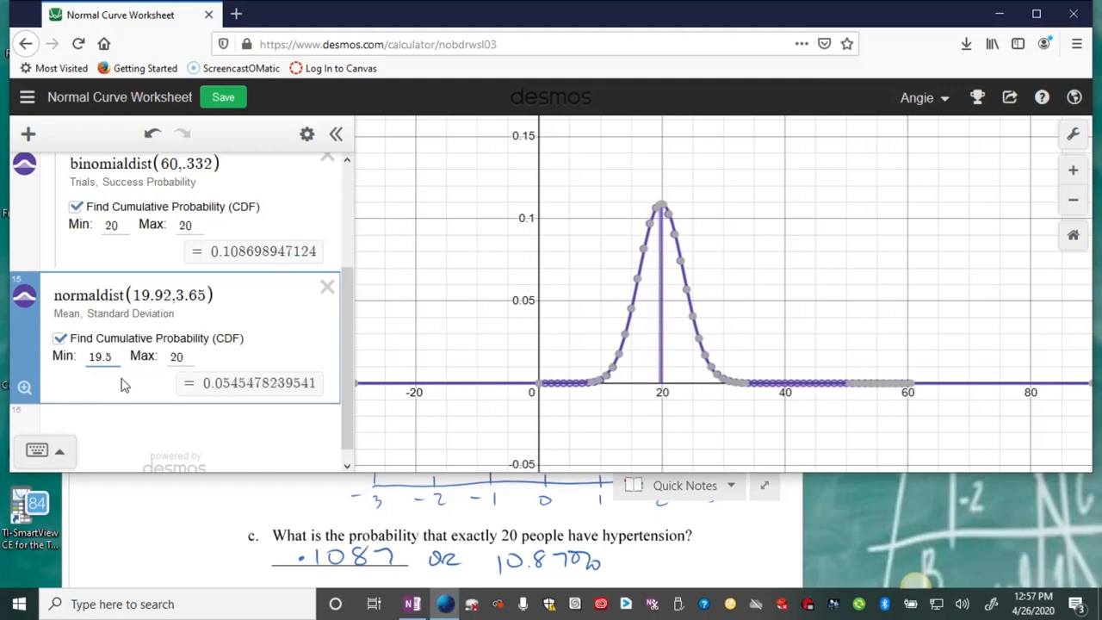
key("Tab")
type(".5")
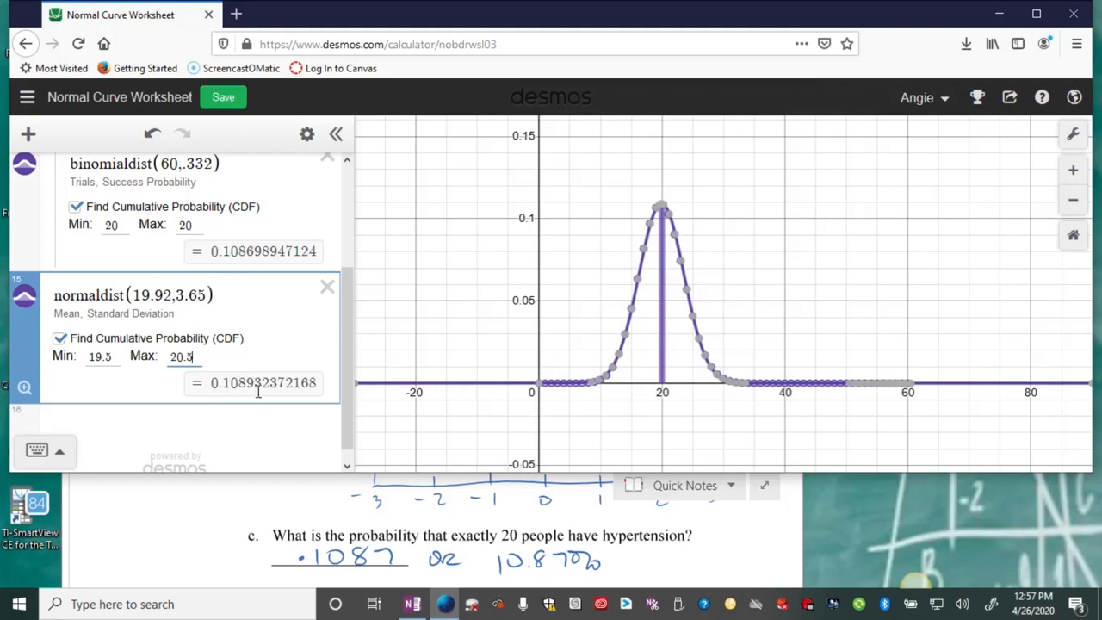
Step: Switch to the OneNote worksheet and bring question 5d, about less than 15 people having hypertension, into view
left_click(323, 508)
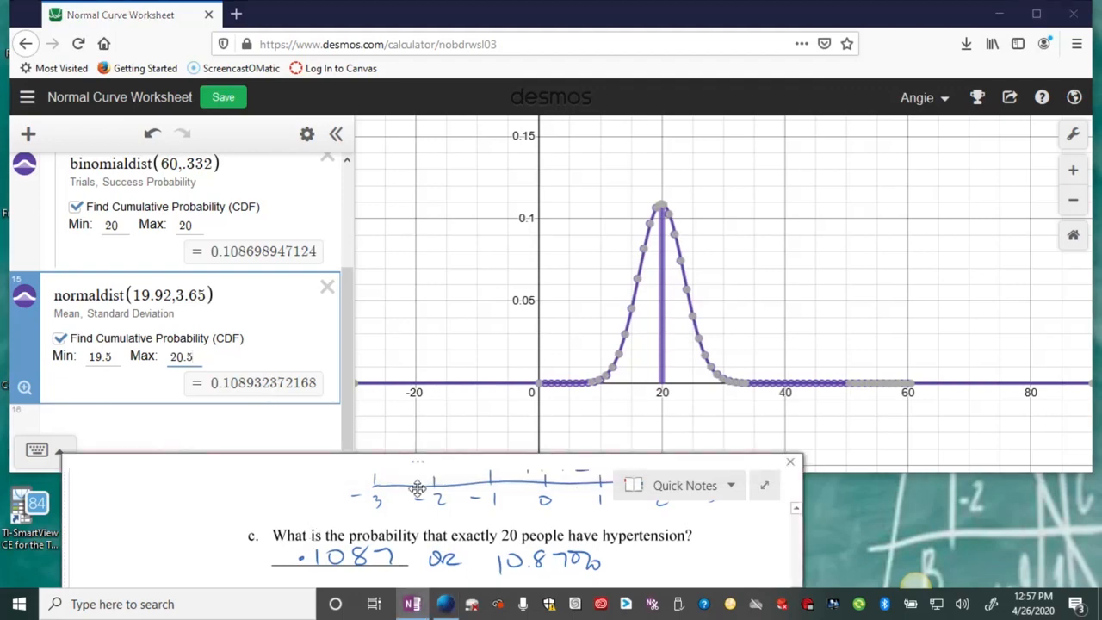
scroll(730, 540, "down", 3)
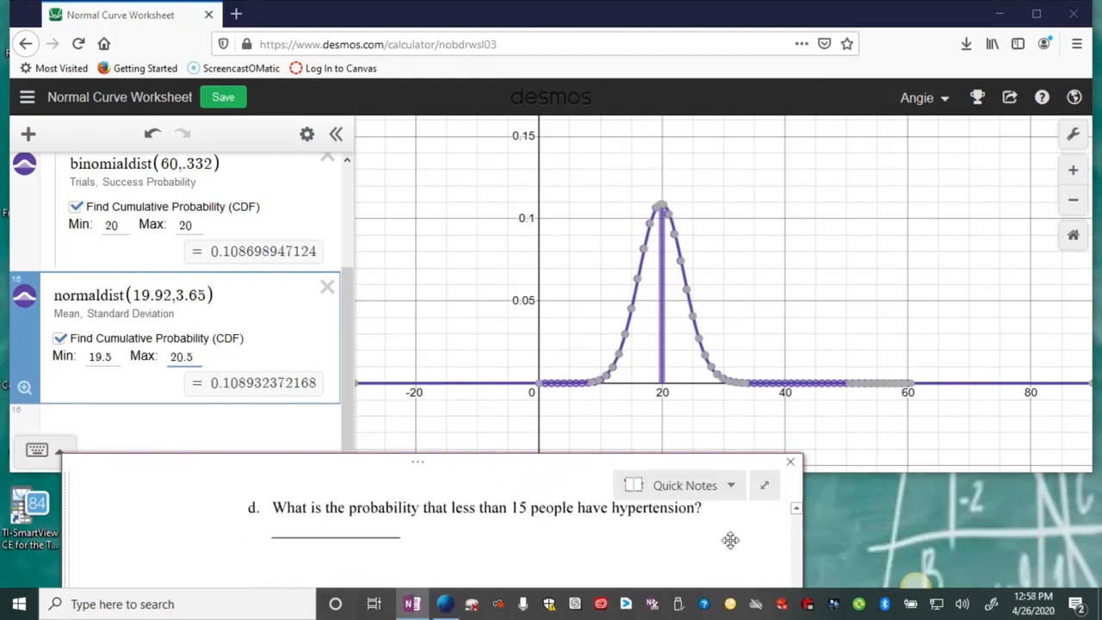
scroll(730, 540, "up", 1)
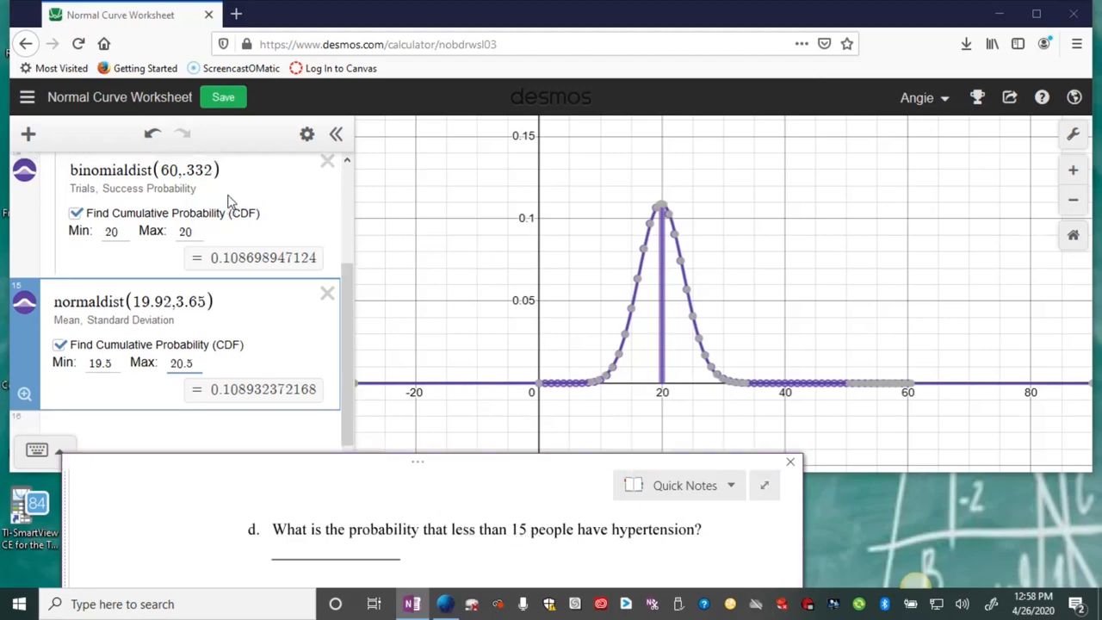
Step: In Desmos, add the binomial distribution binomialdist(60,.332) as a new expression below the normal distribution
scroll(228, 200, "up", 2)
scroll(229, 200, "down", 2)
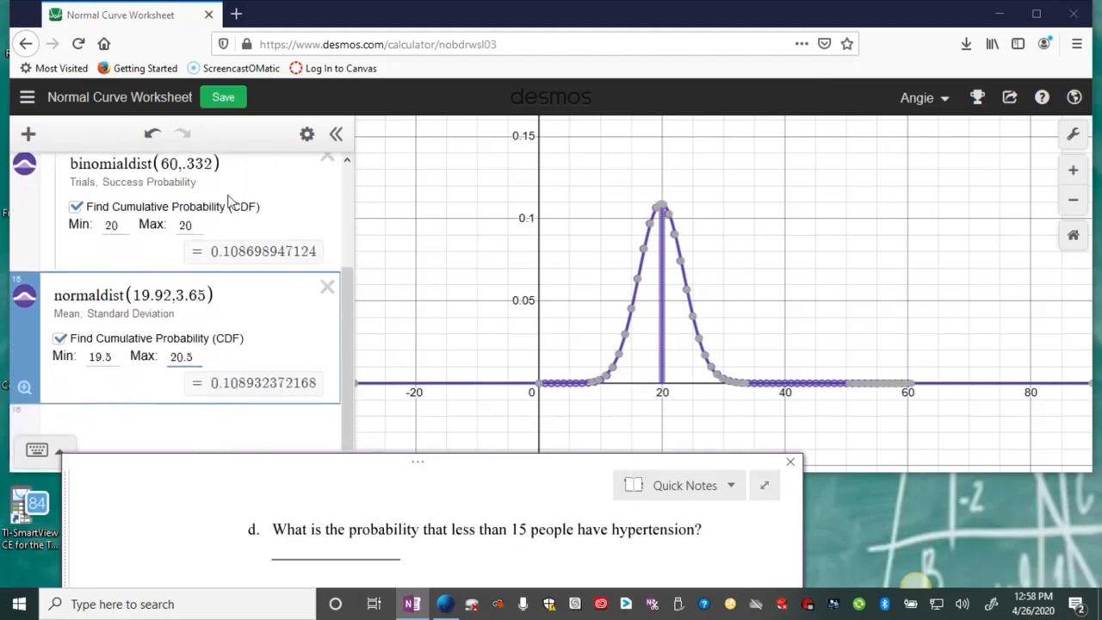
scroll(229, 200, "down", 1)
left_click(89, 404)
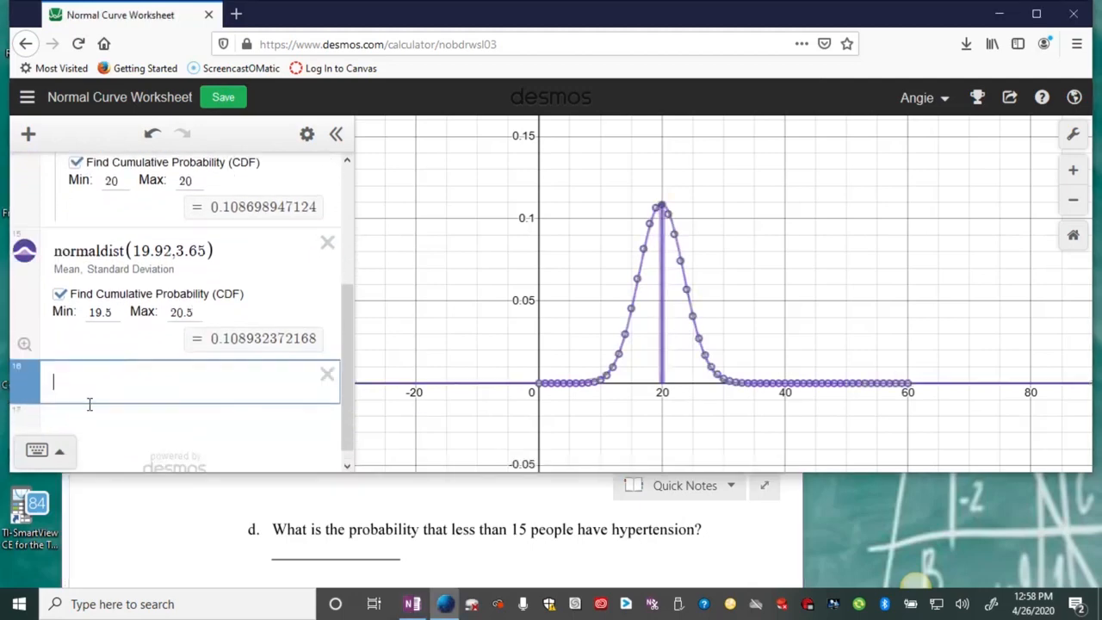
type("binomial")
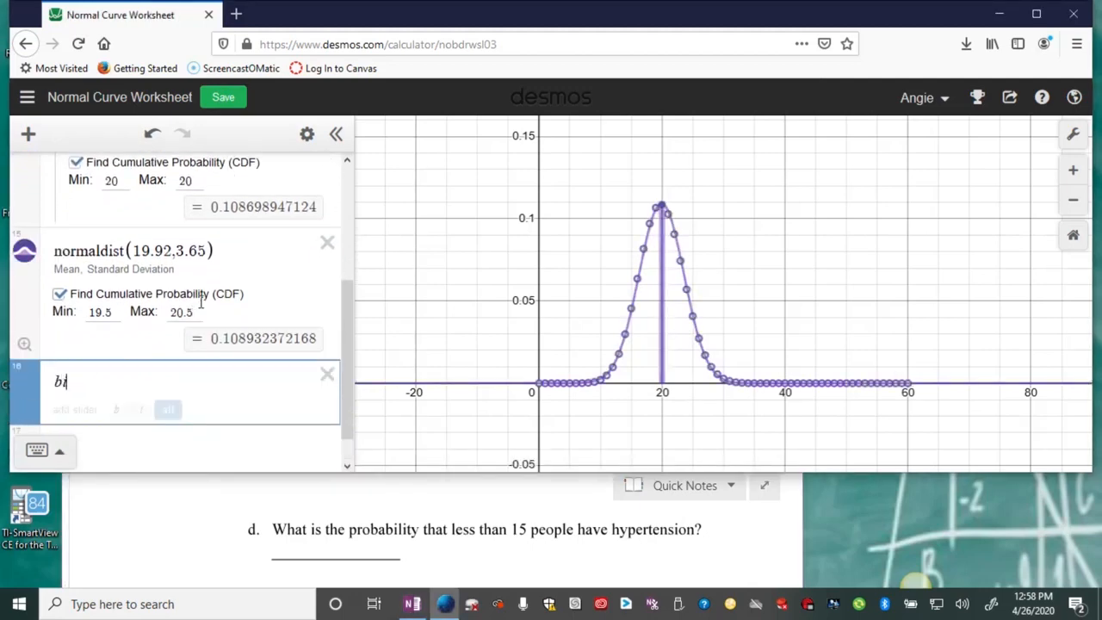
type("t")
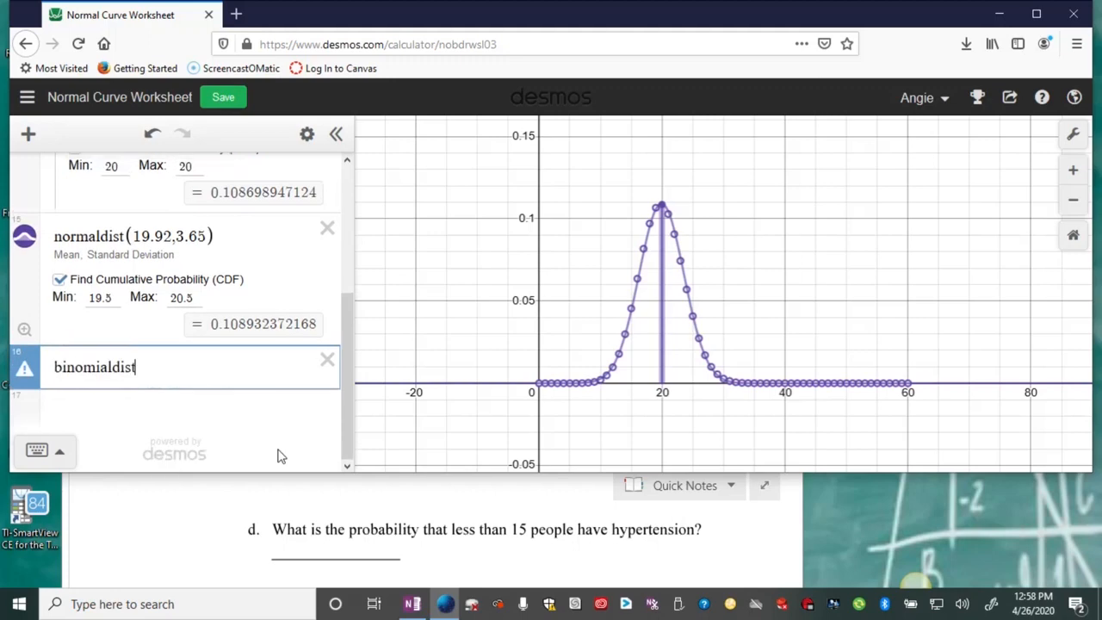
type("(")
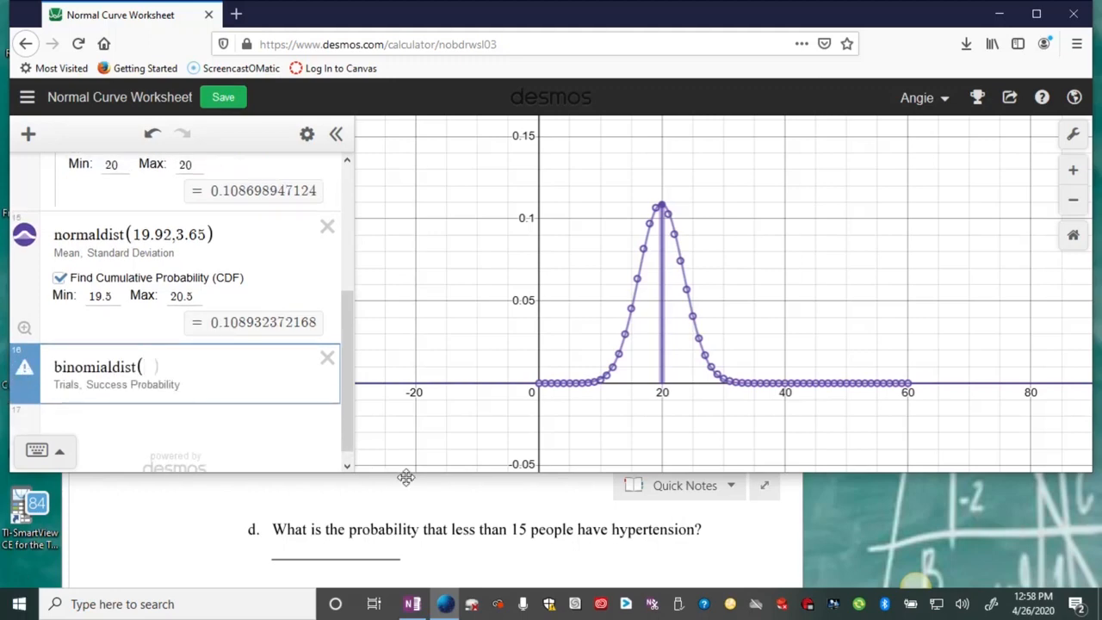
type("6")
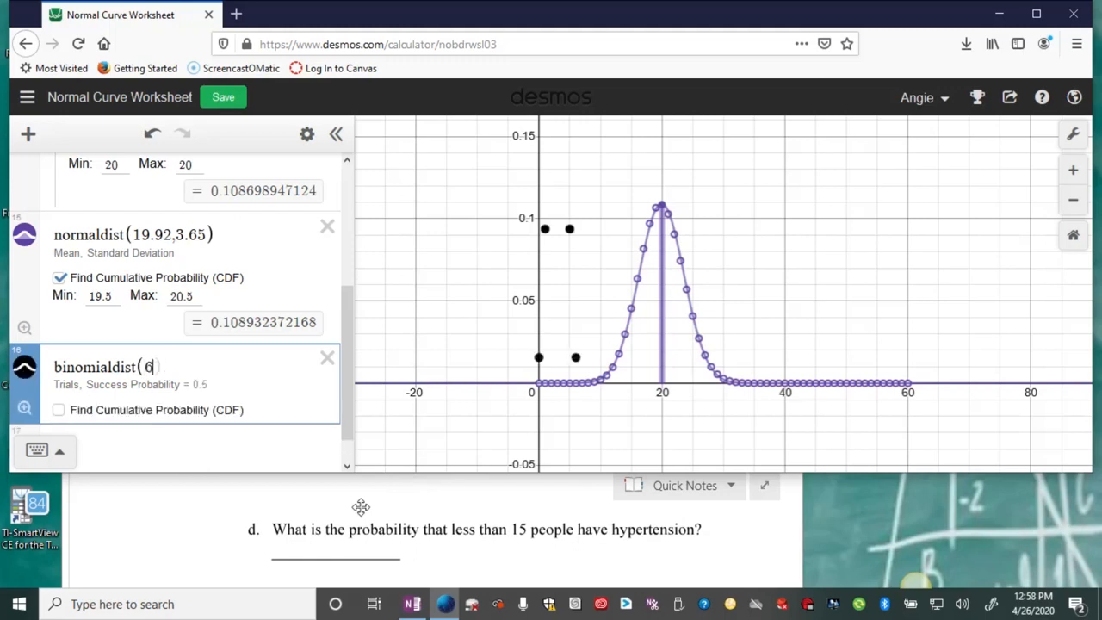
type("0,")
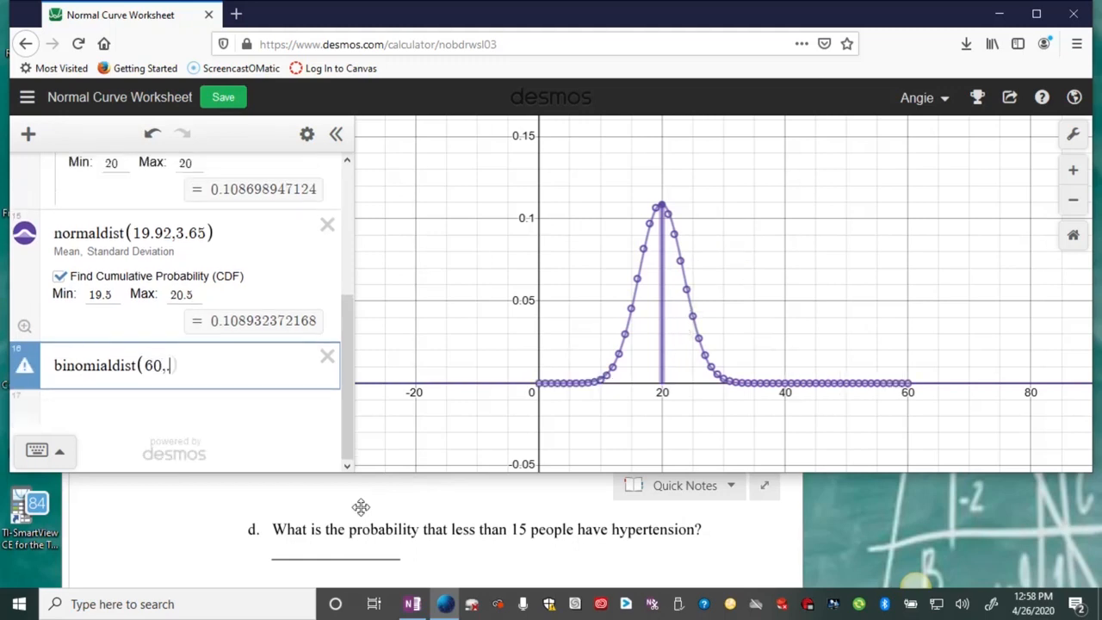
type(".332")
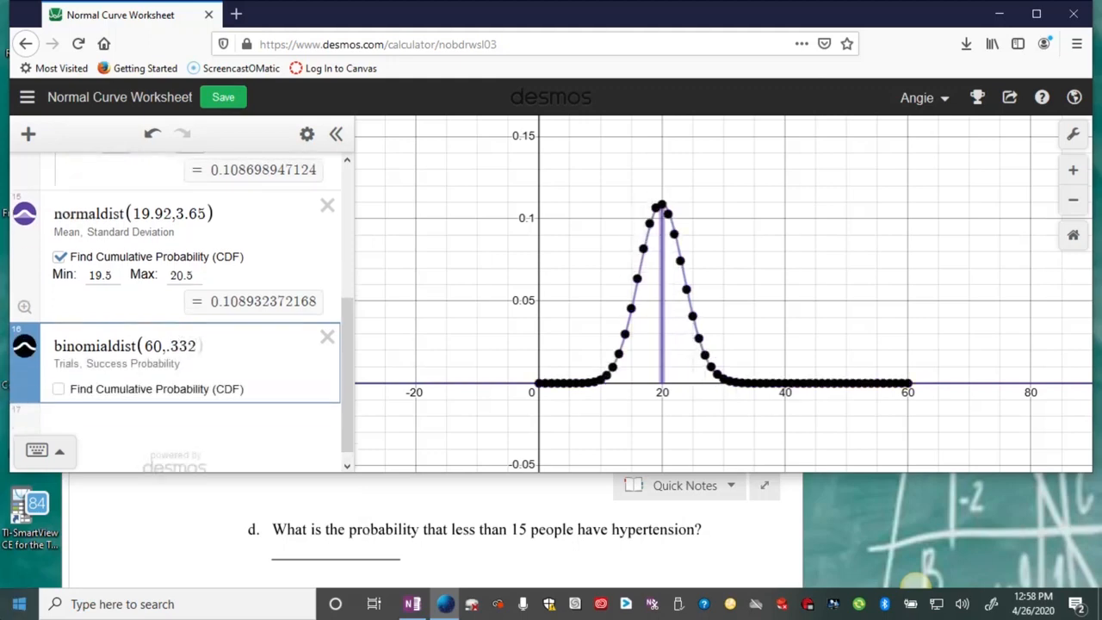
Step: Hide the graphs of the earlier normal distribution and the first binomial distribution used for question 5c
left_click(24, 214)
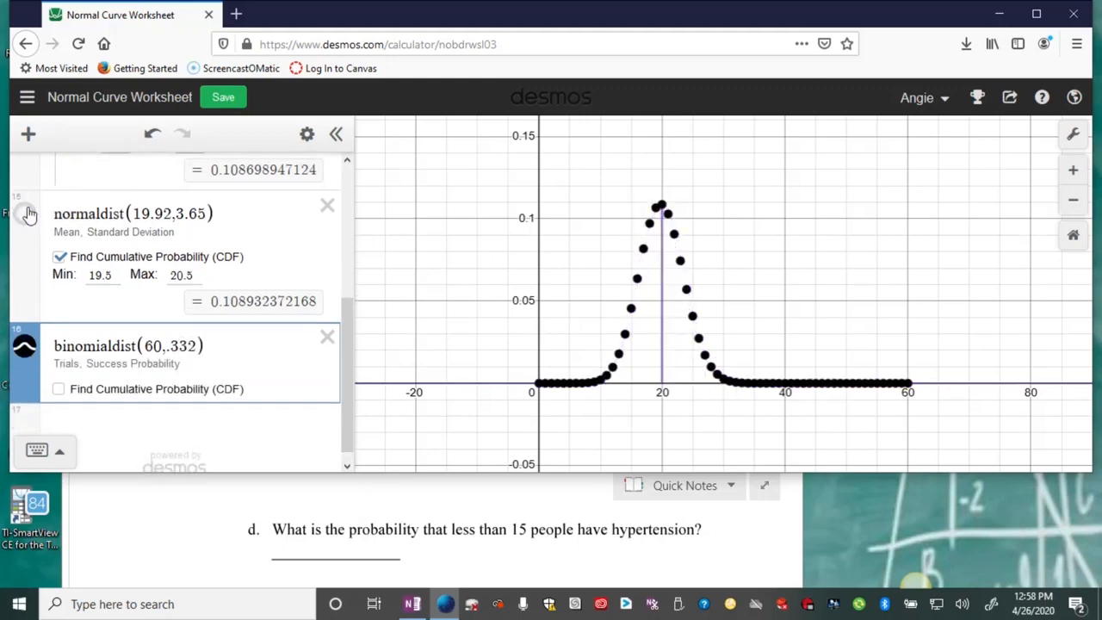
scroll(83, 226, "up", 5)
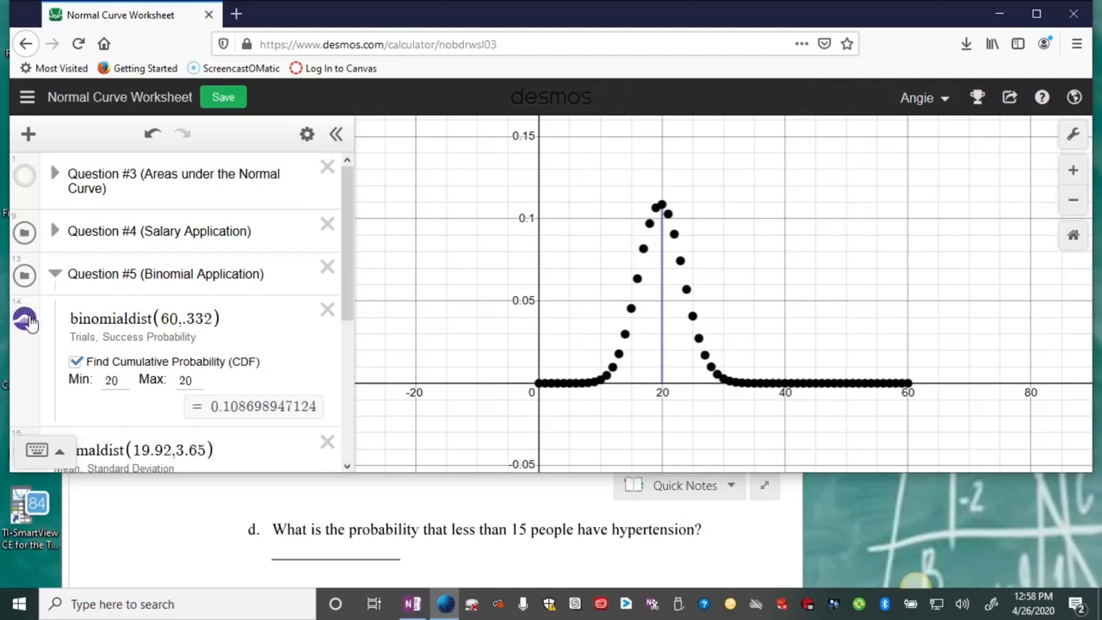
scroll(87, 327, "down", 3)
Step: Find the new binomial distribution's cumulative probability with a max of 14, keeping the default min
left_click(122, 332)
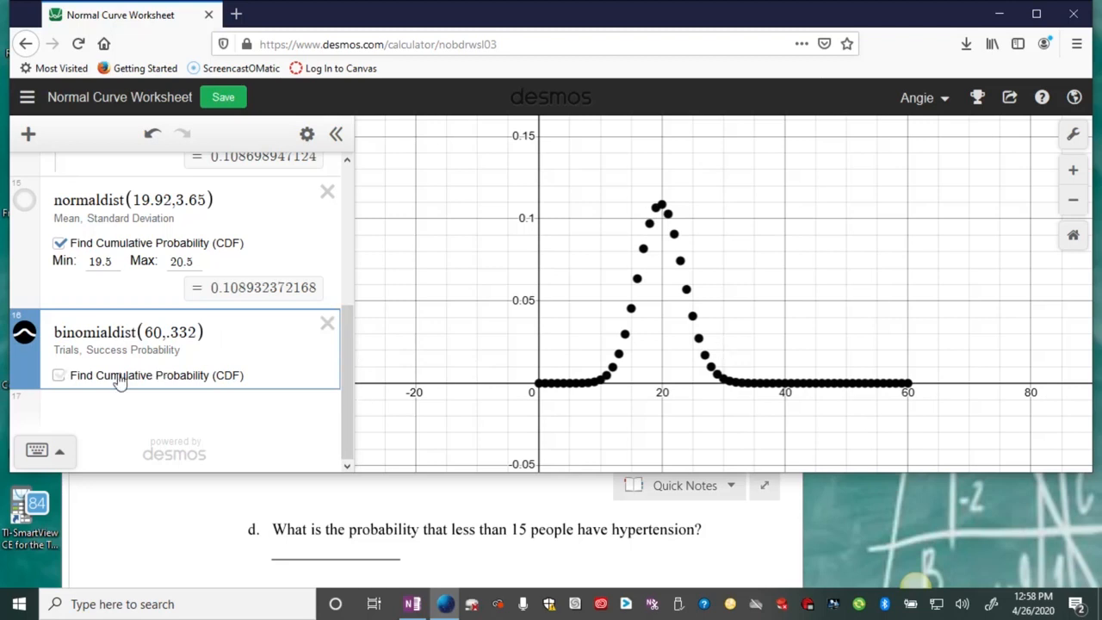
left_click(59, 375)
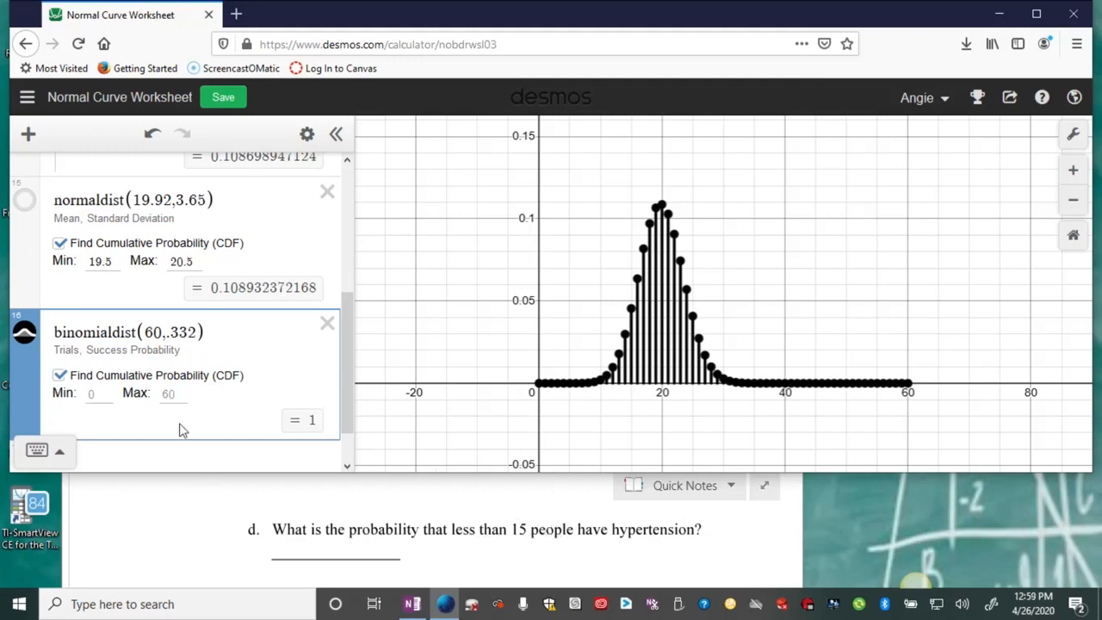
left_click(168, 393)
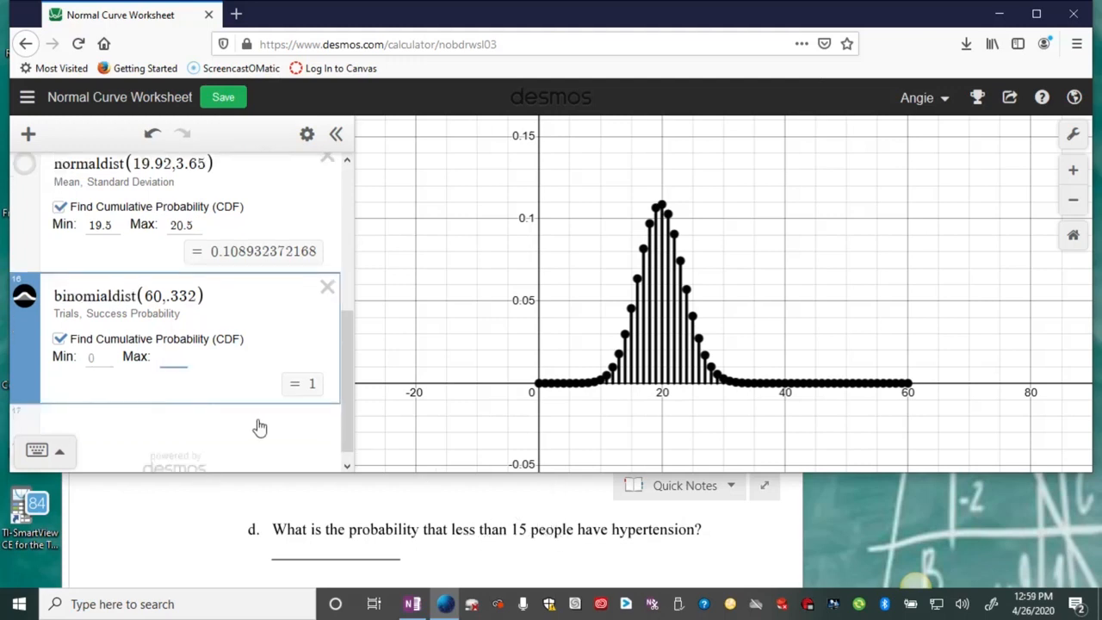
type("14")
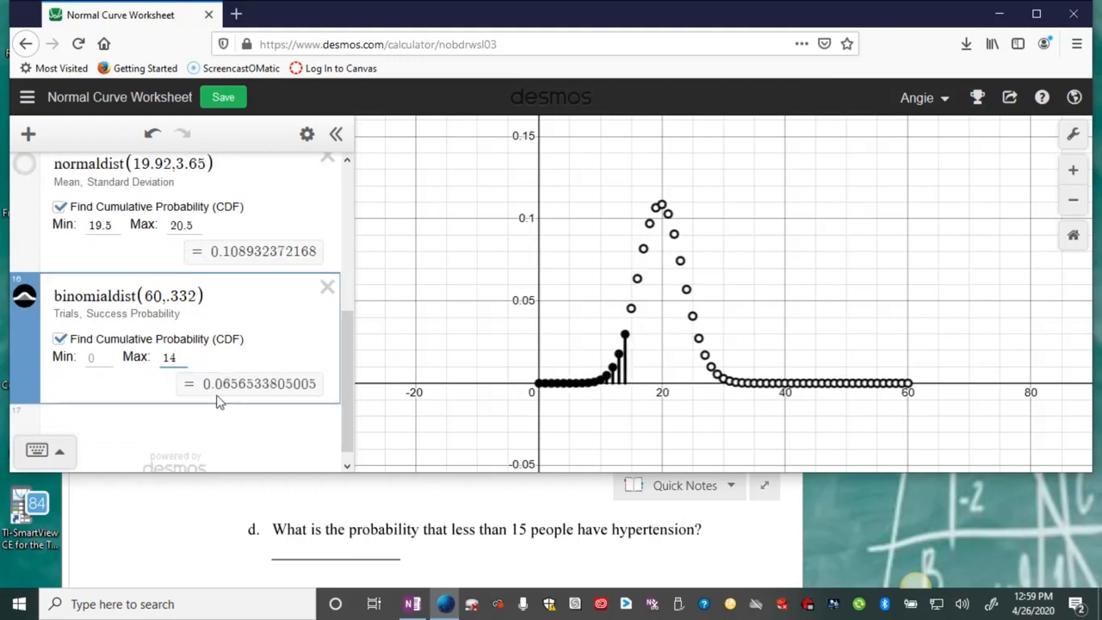
Step: Add the normal distribution normaldist(19.92,3.65) as a new expression below the second binomial distribution
left_click(94, 421)
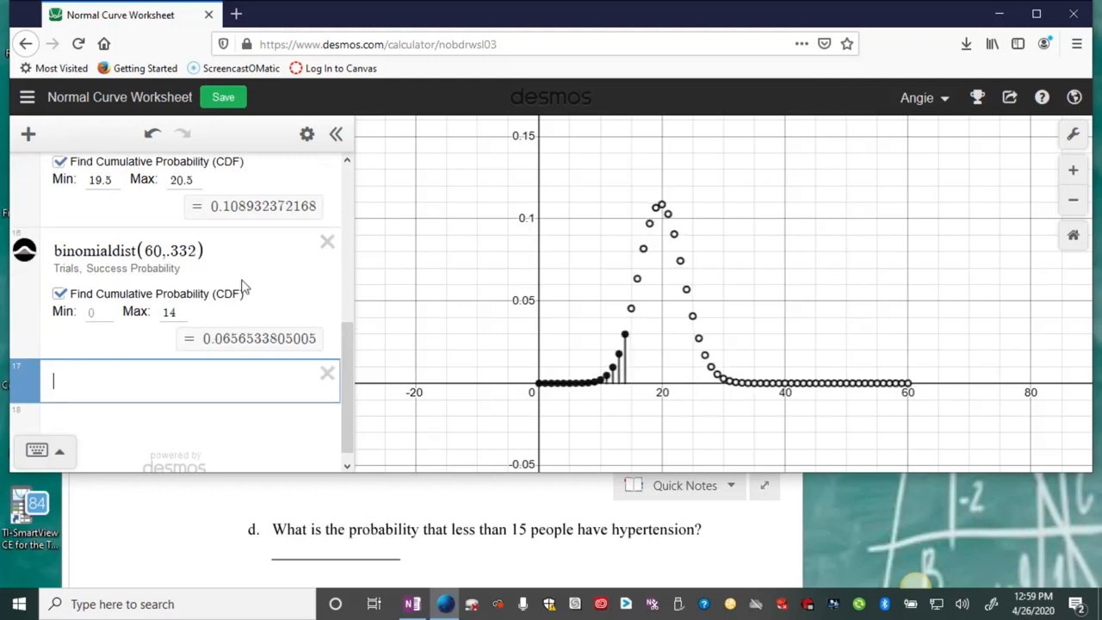
type("norma")
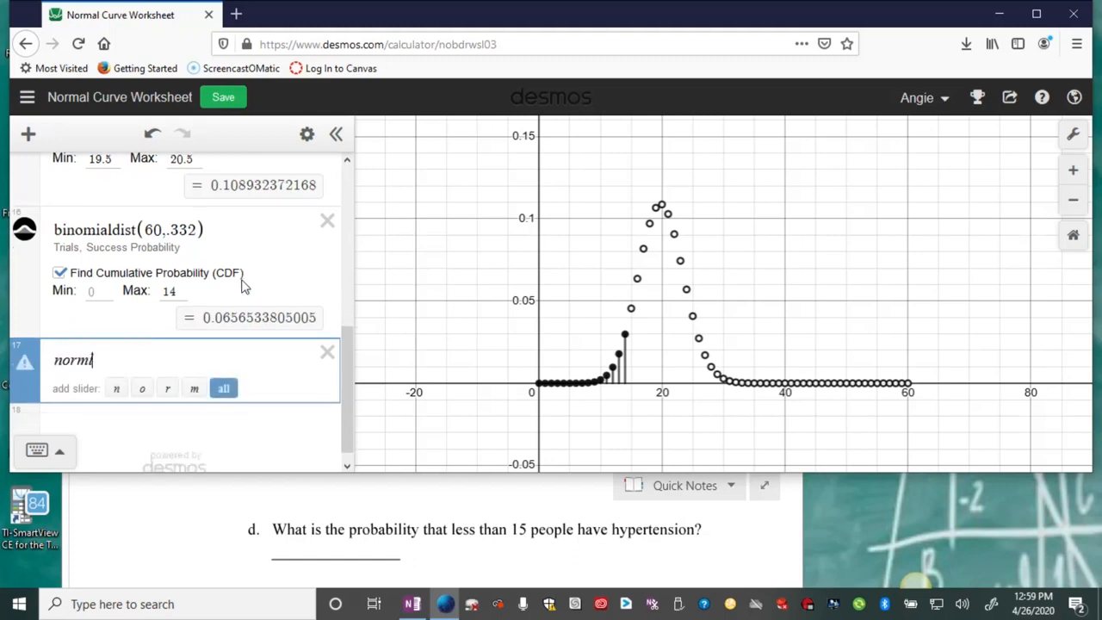
type("l")
key("BackSpace")
type("aldist(")
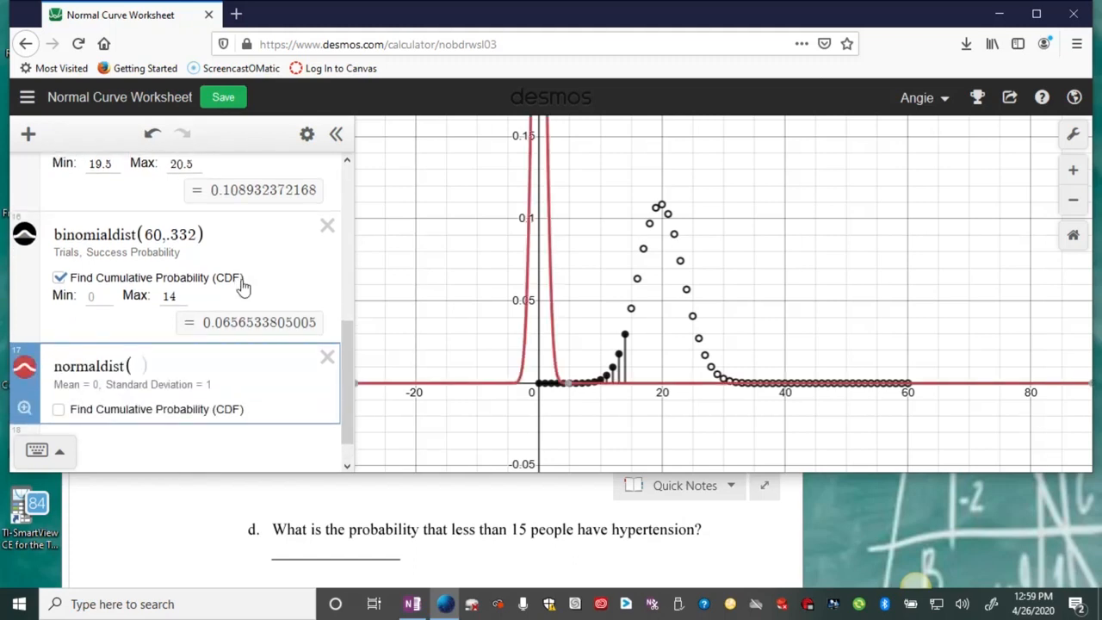
type("19")
type(".92,")
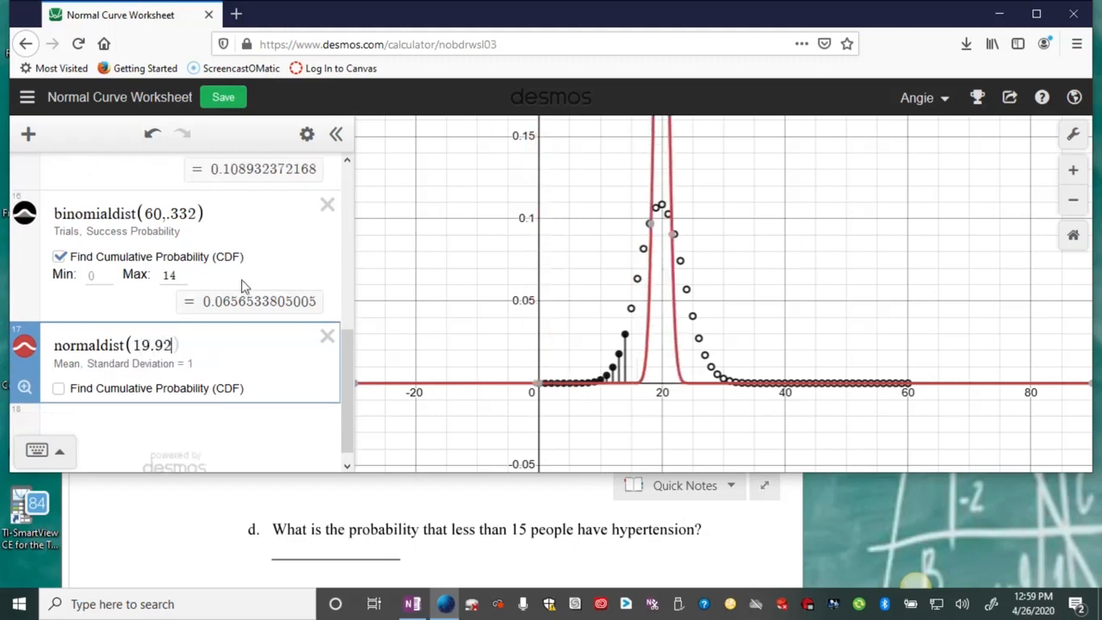
type("3.")
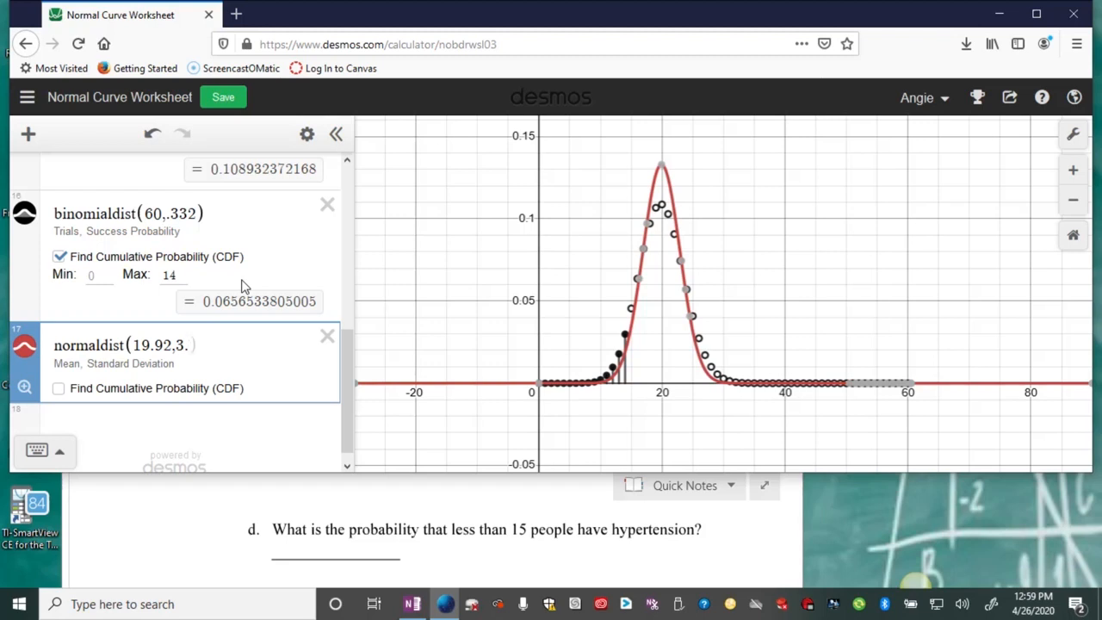
type("65")
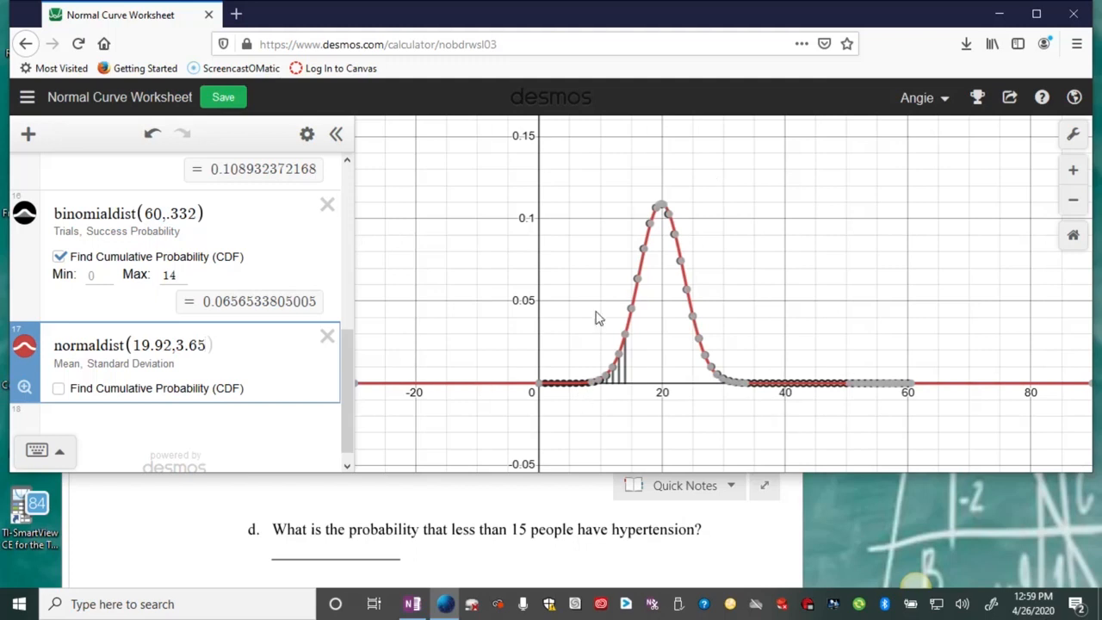
Step: Hide the second binomial graph and find the new normal distribution's cumulative probability with a max of 14.5
left_click(24, 213)
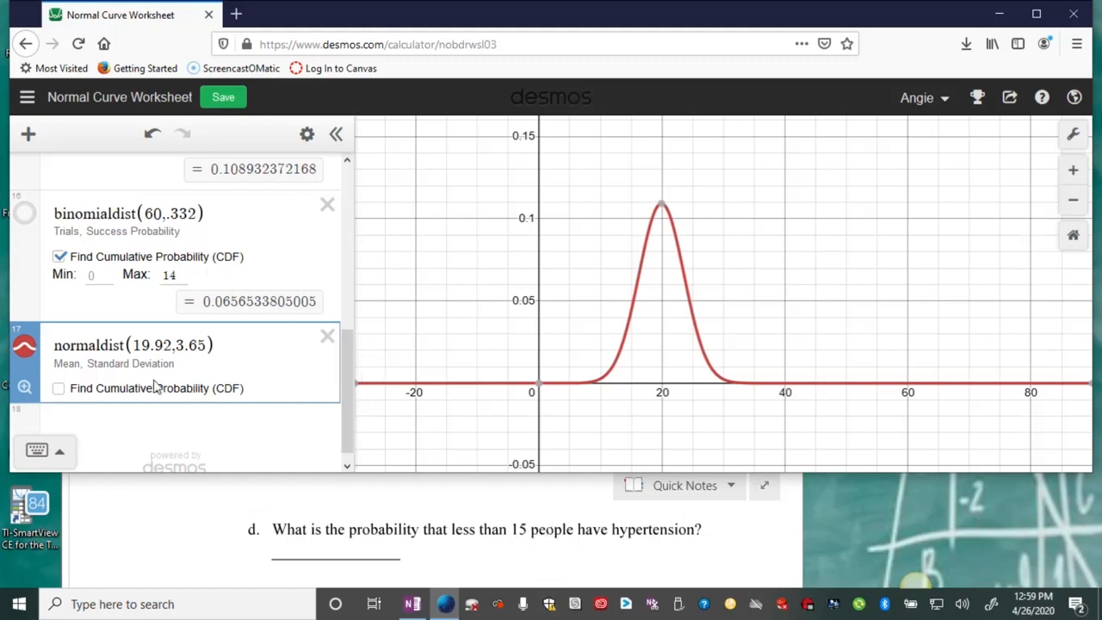
left_click(56, 389)
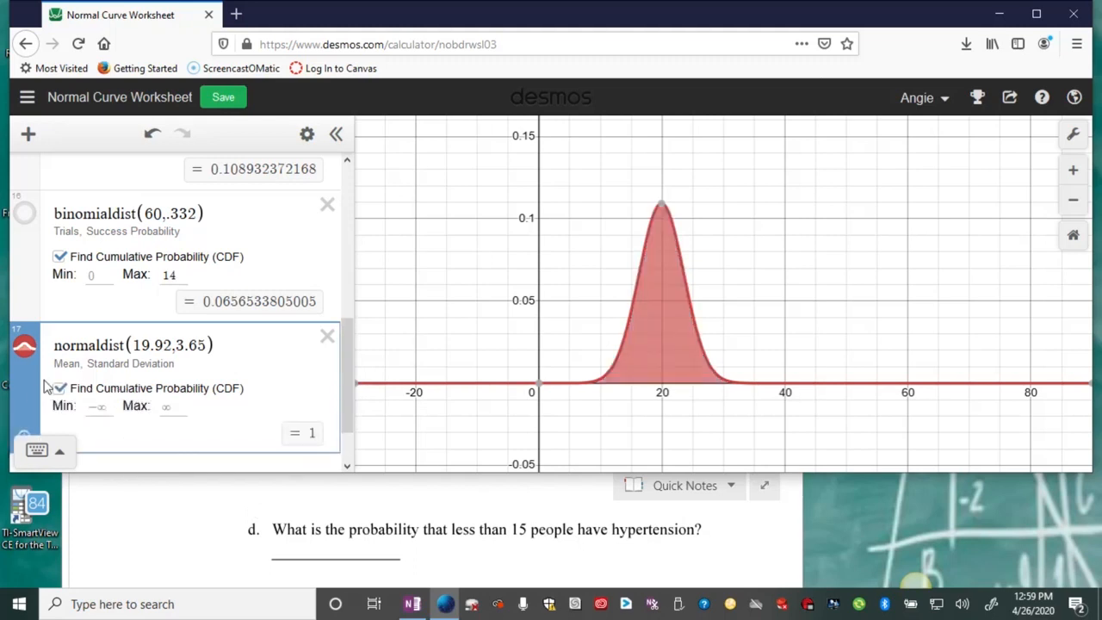
left_click(167, 410)
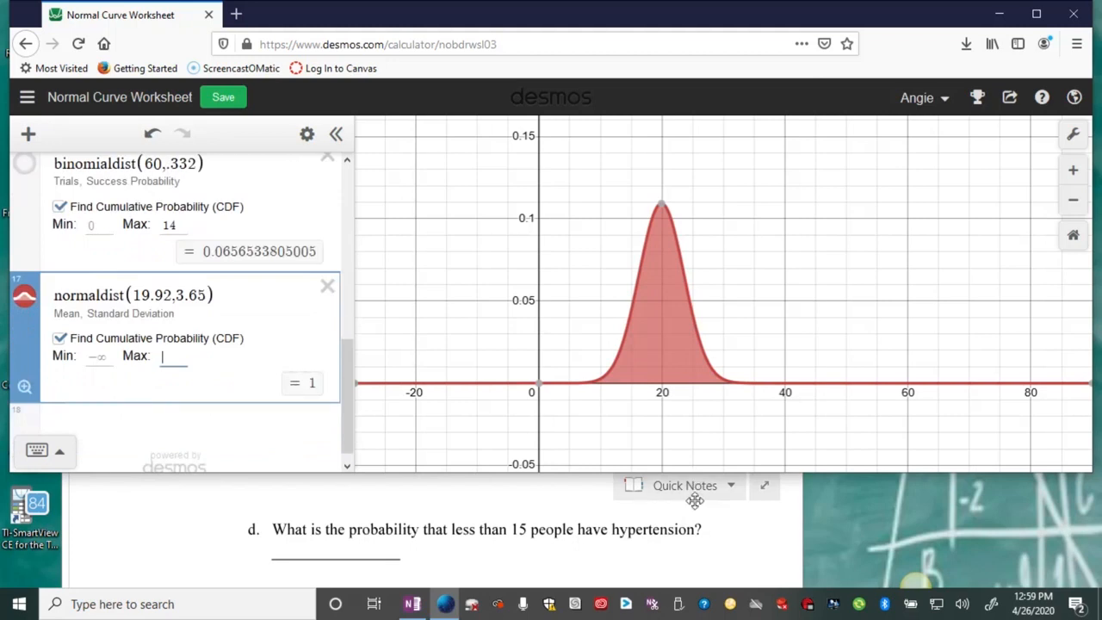
type("14")
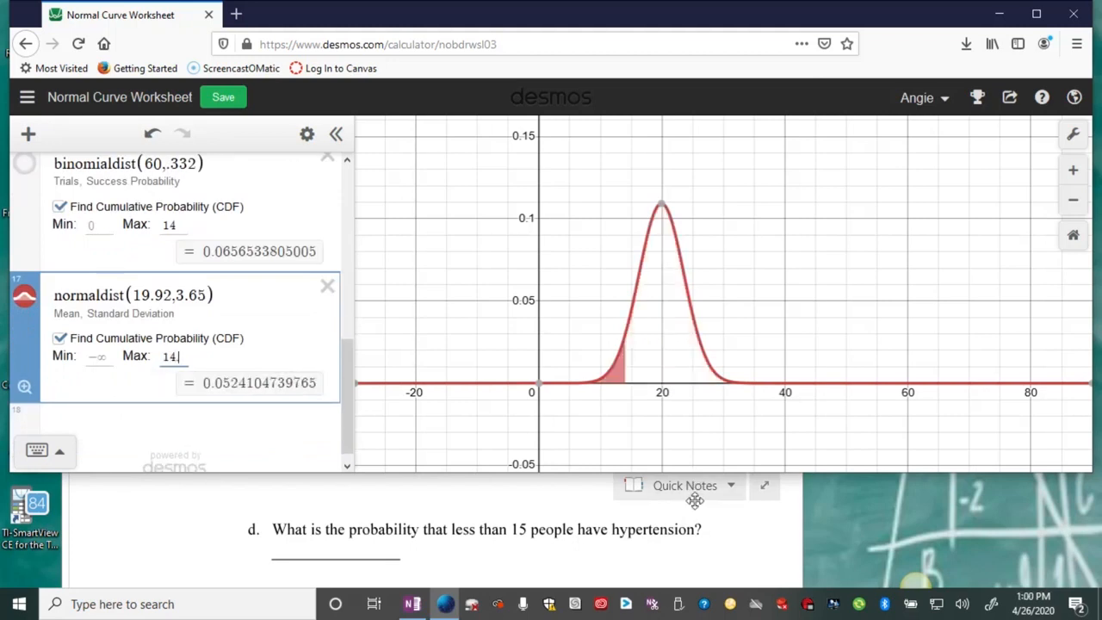
type(".5")
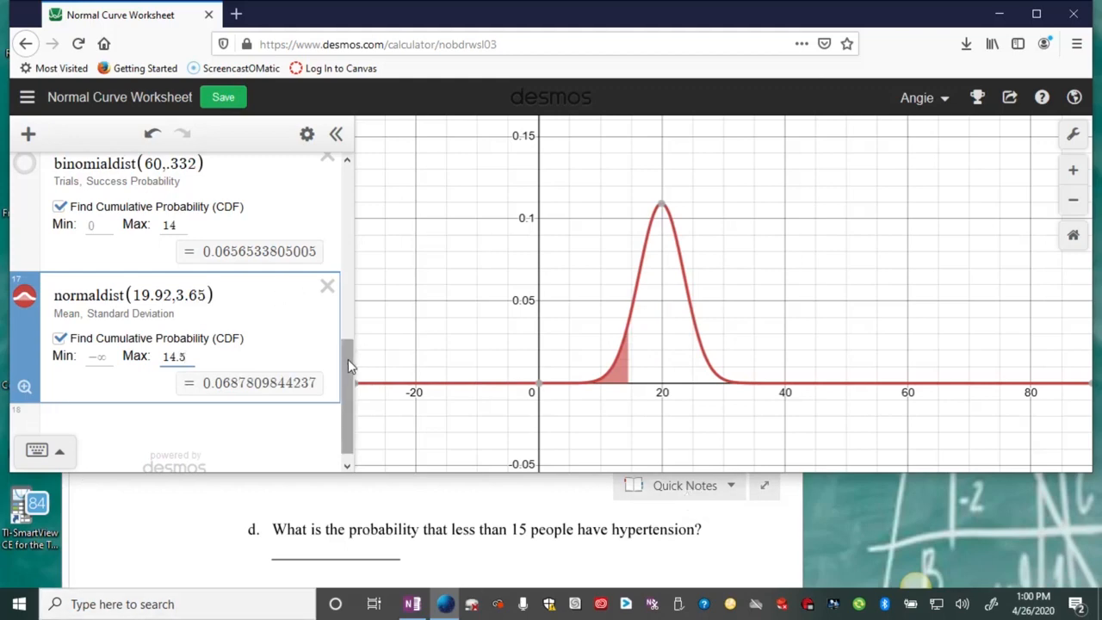
Step: Look back at the earlier distribution expressions and open the overview of all open windows
left_click_drag(348, 359, 341, 254)
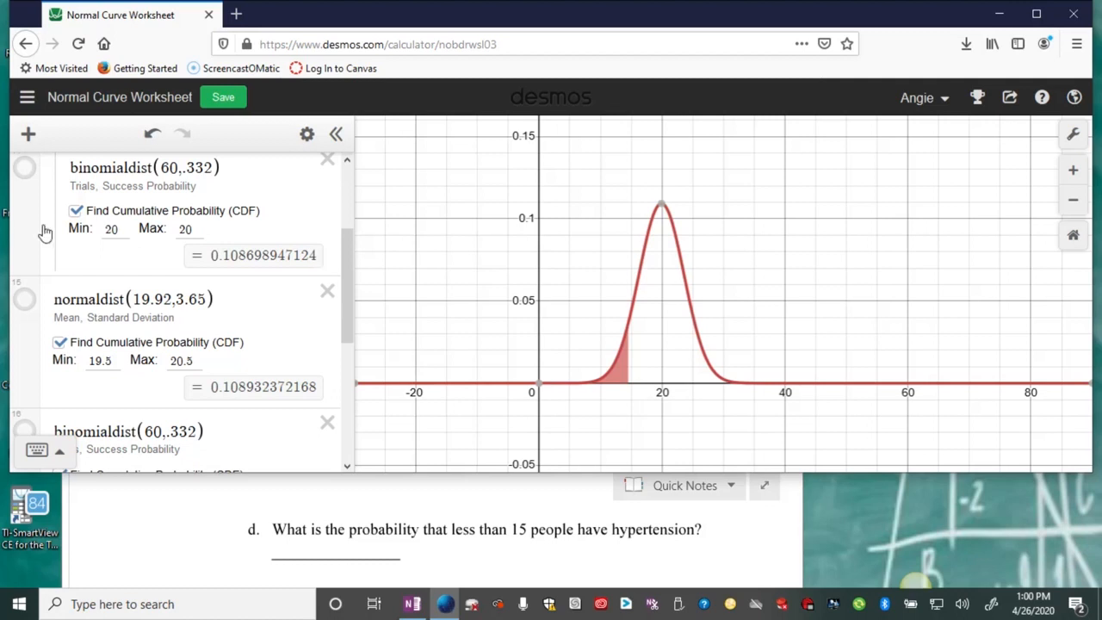
left_click(383, 608)
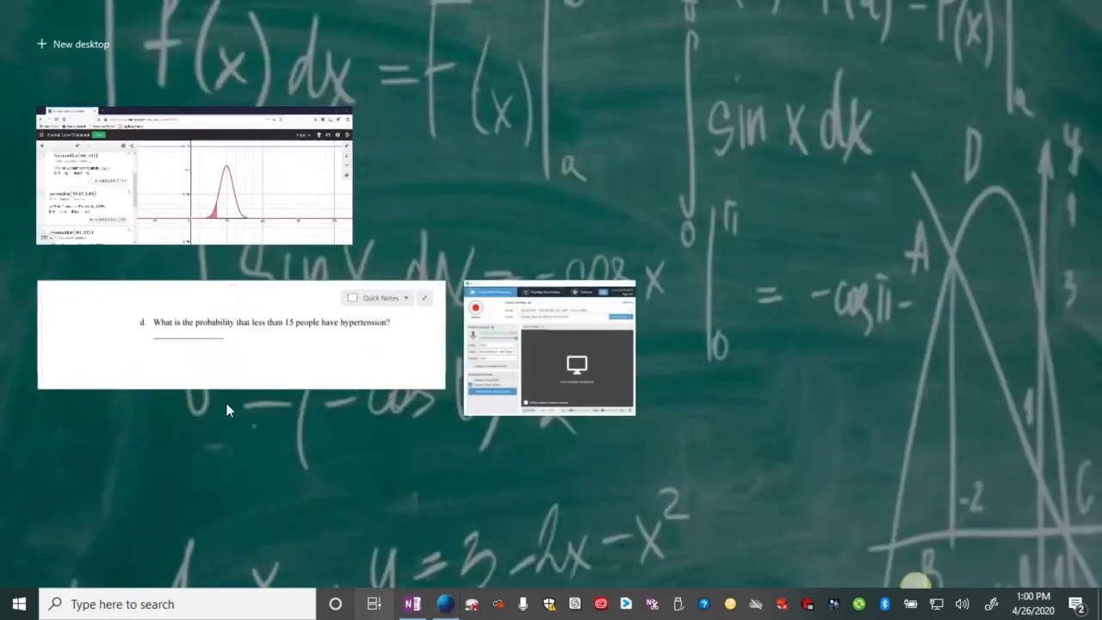